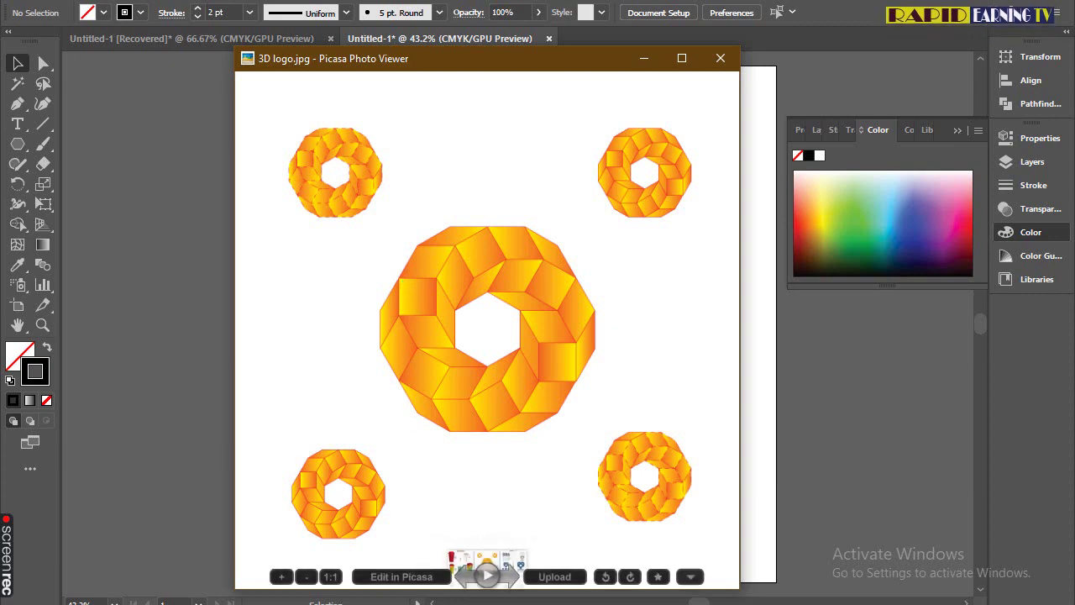
# Switch to the YouTube page in Chrome and browse the channel's Graphic Designing playlist, opened from its list of playlists.
pyautogui.moveTo(636, 604)
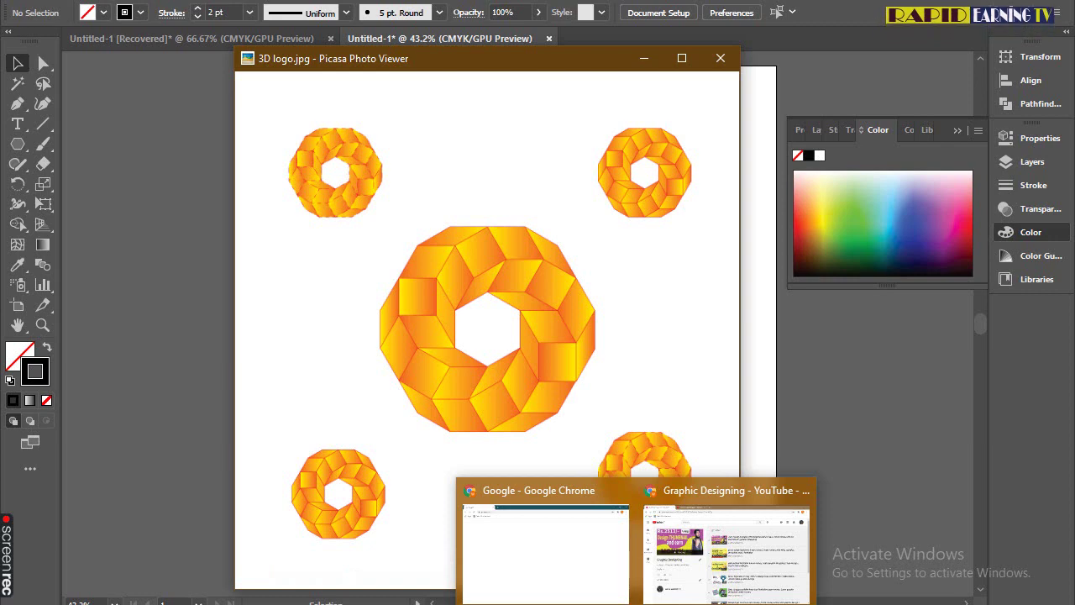
pyautogui.click(727, 546)
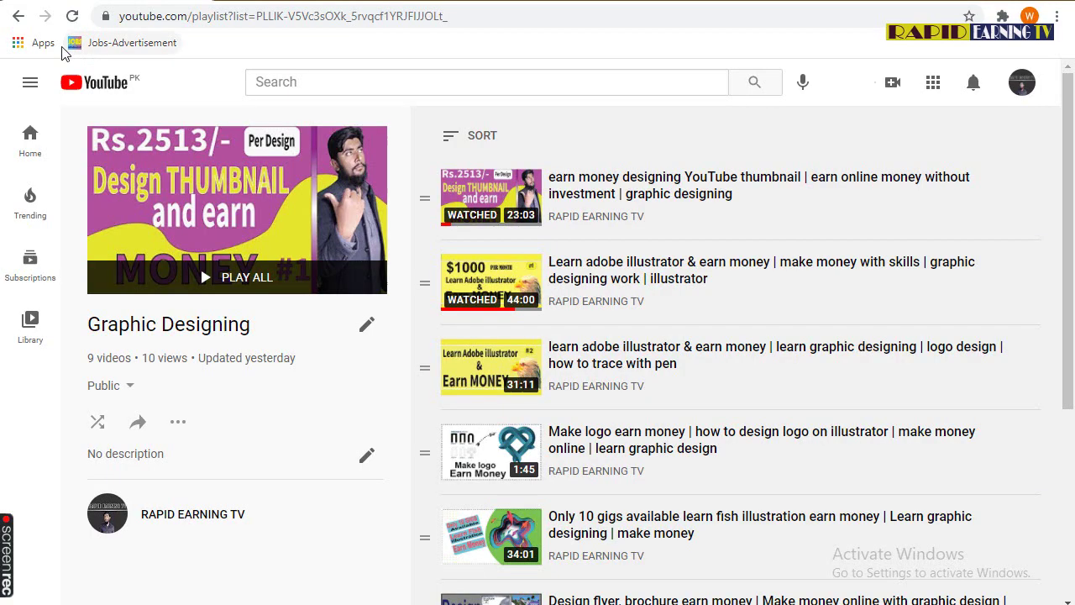
pyautogui.click(19, 16)
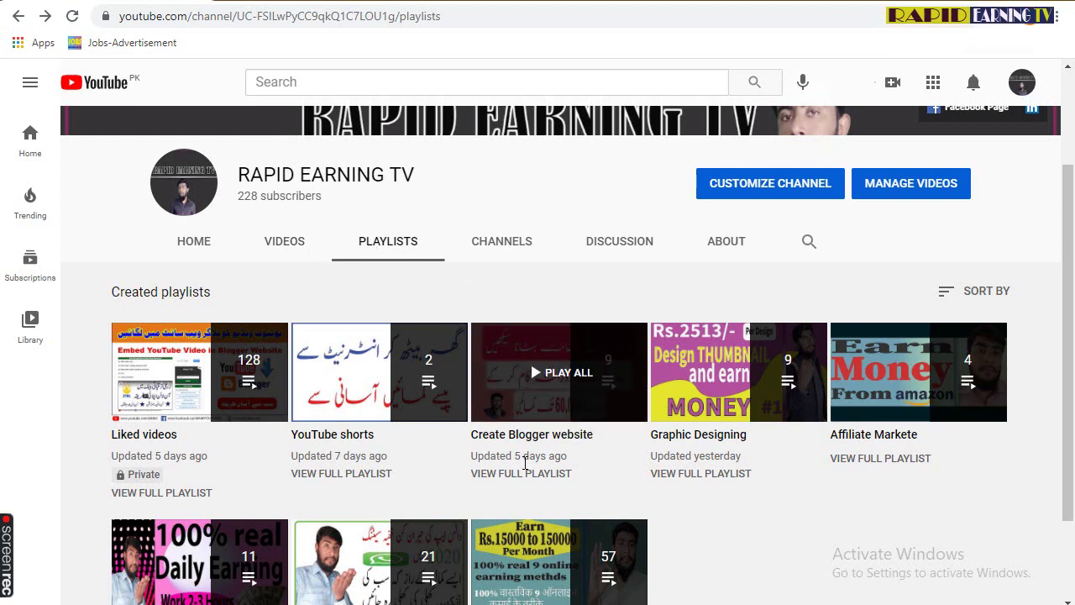
pyautogui.click(710, 483)
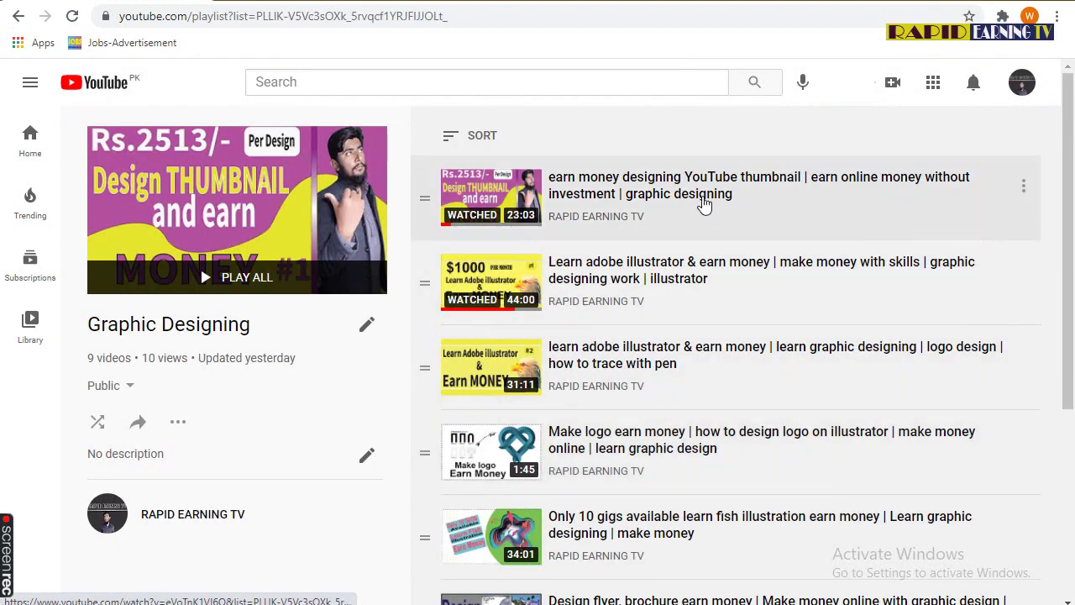
pyautogui.scroll(-4, 576, 343)
pyautogui.scroll(4, 577, 343)
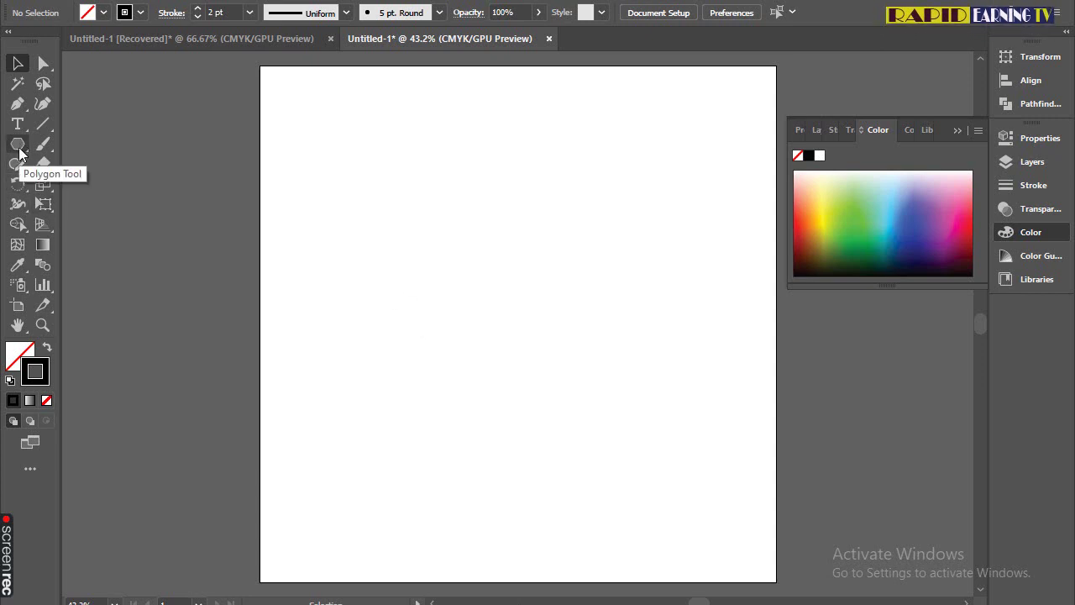
# Draw an upright, pointed-top hexagon near the centre of the artboard in Illustrator with the Polygon tool.
pyautogui.moveTo(21, 153); pyautogui.dragTo(89, 211)
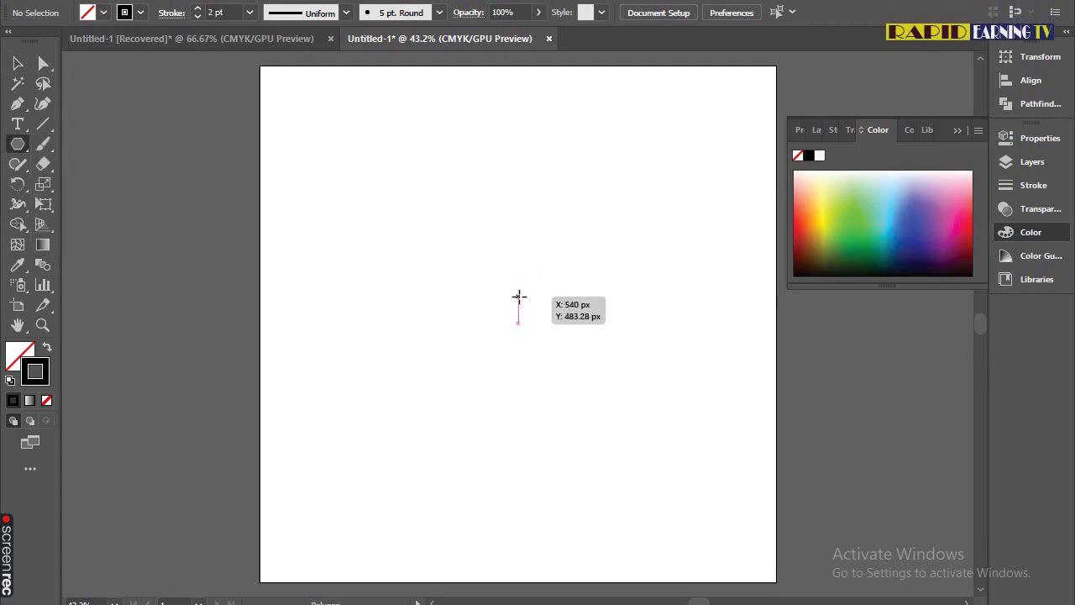
pyautogui.moveTo(516, 297)
pyautogui.mouseDown()
pyautogui.moveTo(549, 330)
pyautogui.moveTo(569, 317)
pyautogui.moveTo(569, 269)
pyautogui.moveTo(511, 211)
pyautogui.mouseUp()
pyautogui.click(17, 64)
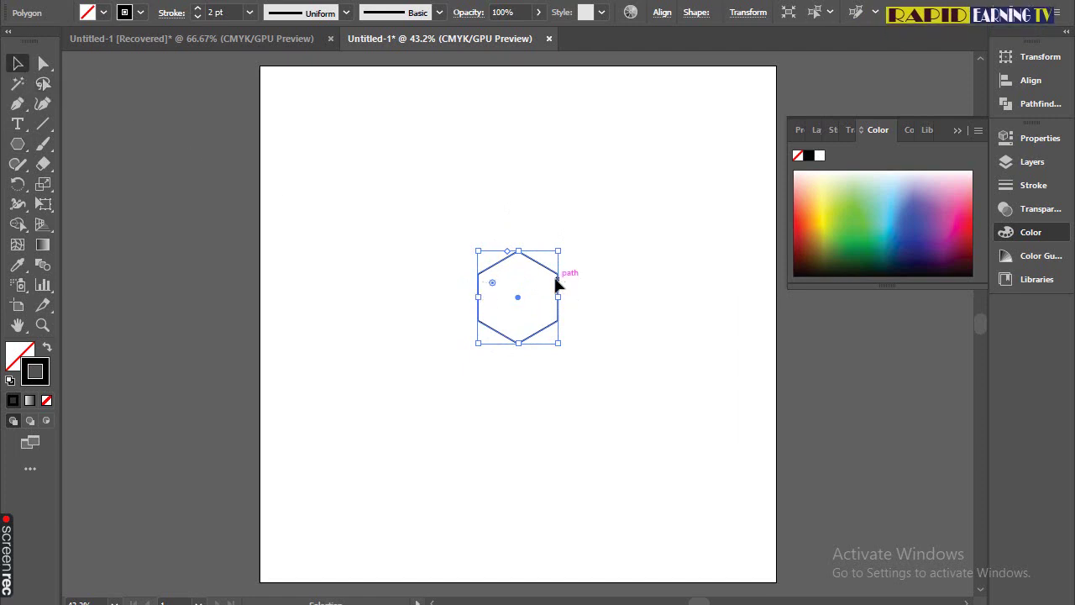
# Place a rotated, flat-topped copy of the hexagon directly above the original, with its bottom edge resting on the original's top vertex.
pyautogui.moveTo(555, 285); pyautogui.dragTo(518, 296)
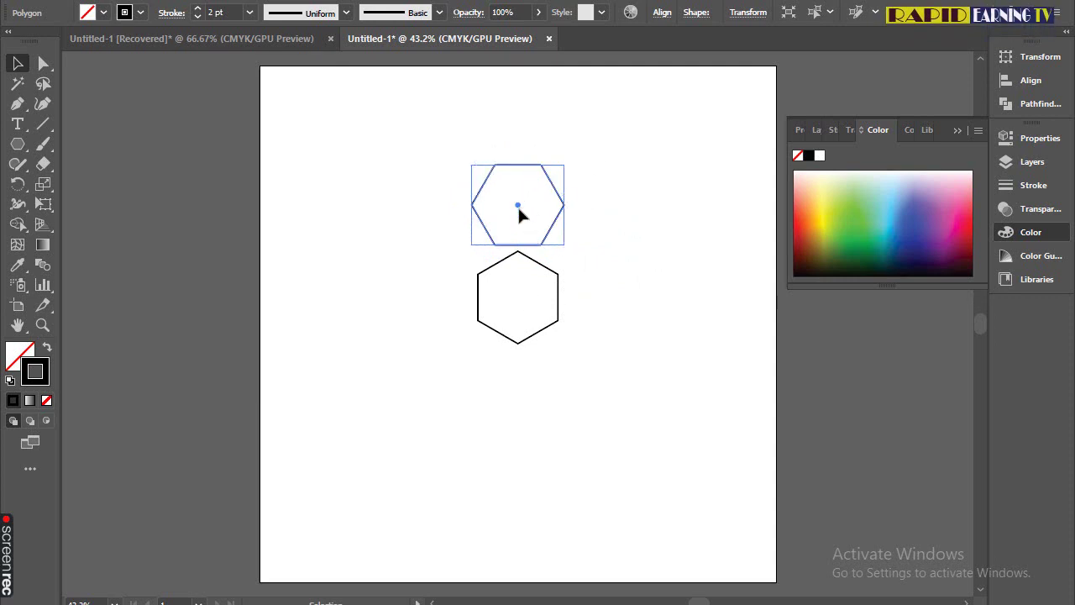
pyautogui.moveTo(521, 211); pyautogui.dragTo(519, 217)
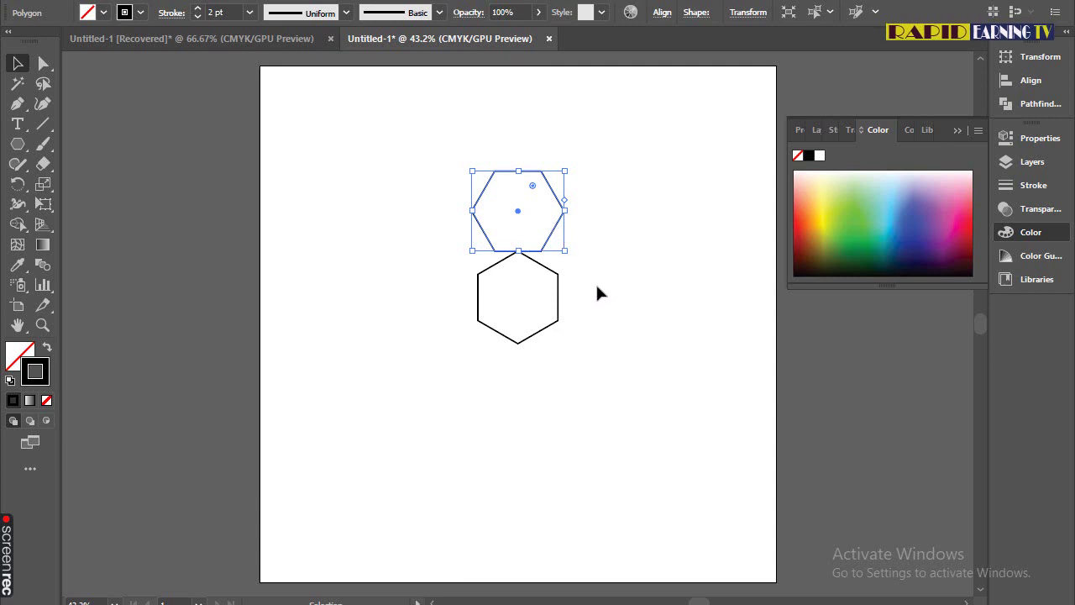
pyautogui.scroll(3, 580, 279)
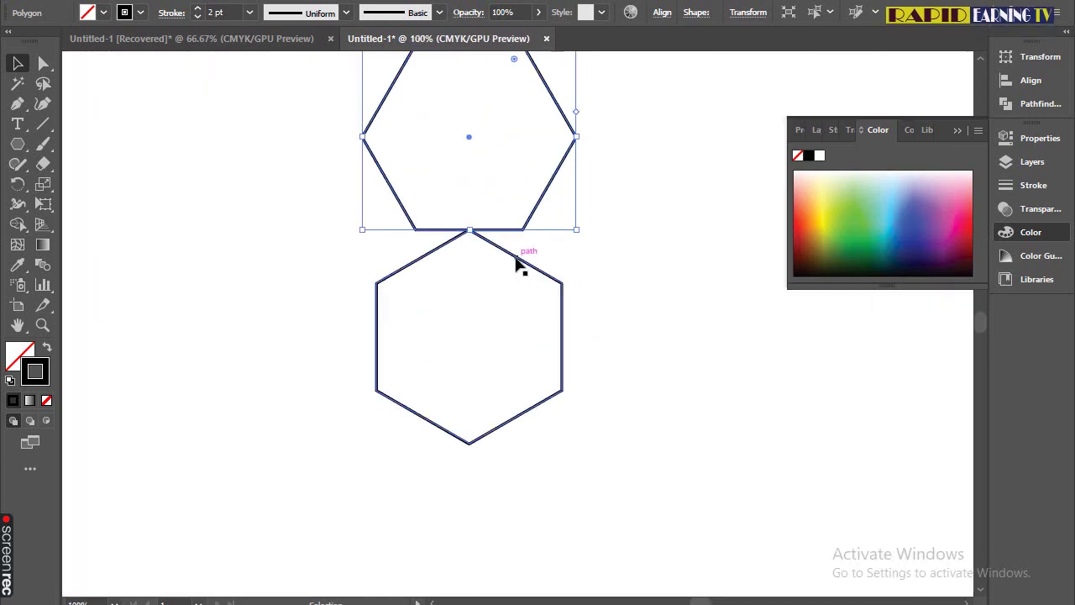
pyautogui.scroll(1, 444, 221)
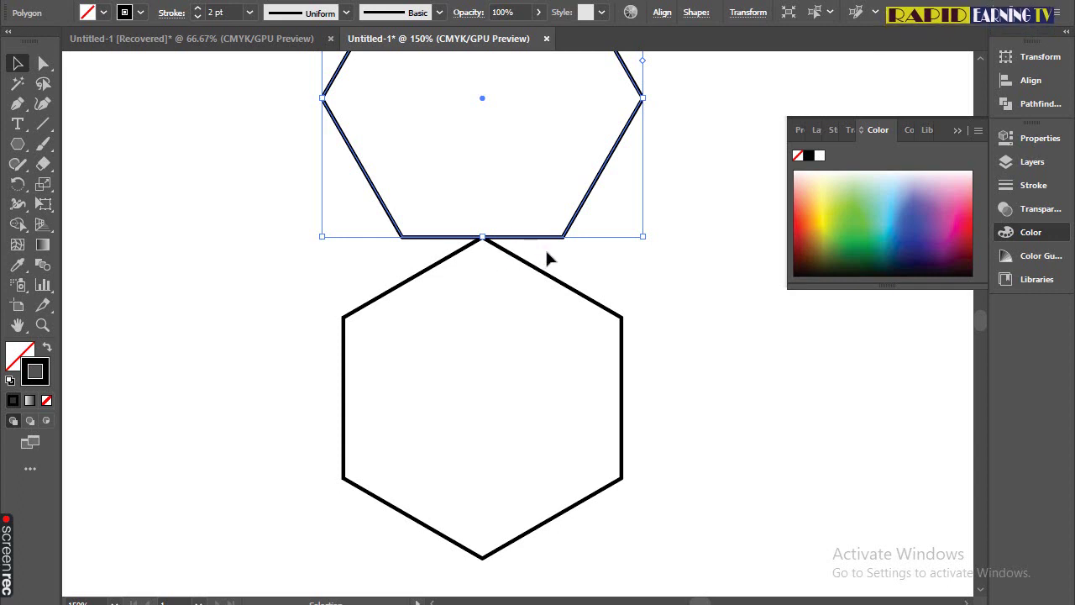
pyautogui.click(579, 267)
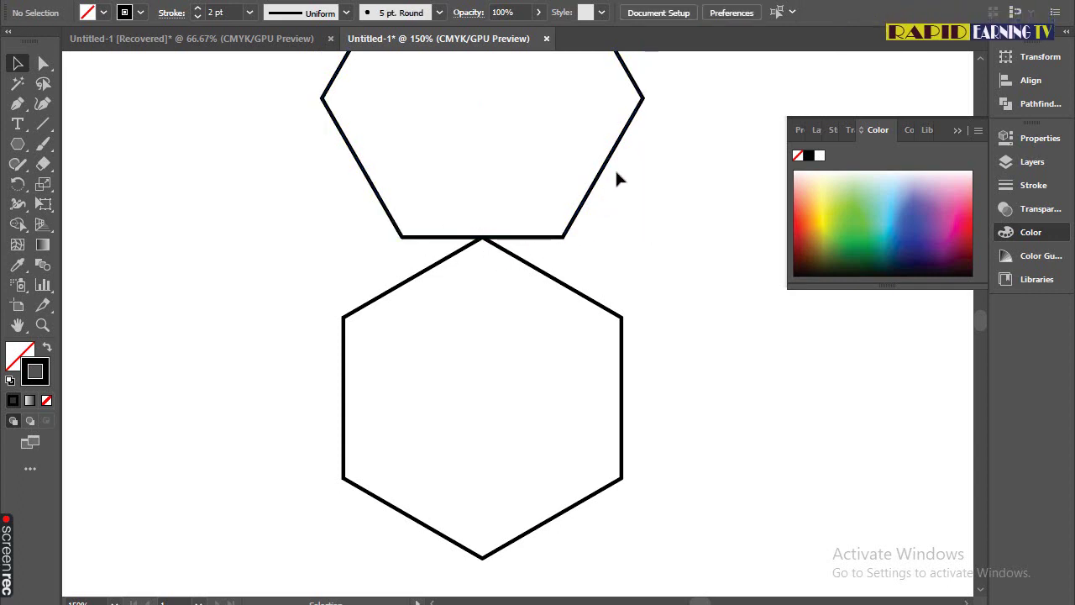
# Shift the upper hexagon right until its lower-left corner meets the original's top vertex, and place a copy on the other side meeting that vertex.
pyautogui.click(576, 225)
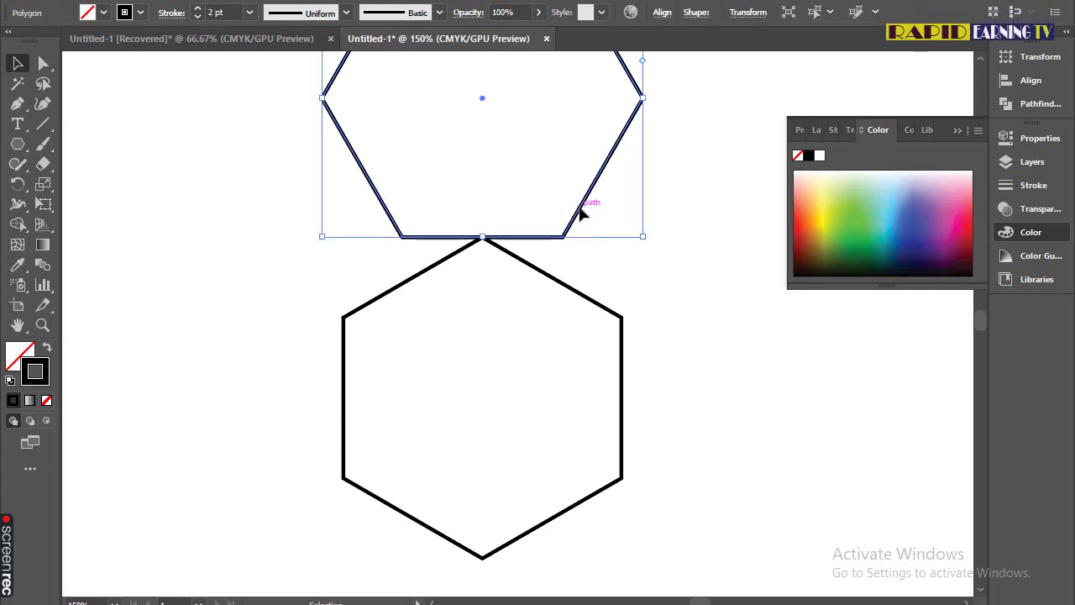
pyautogui.moveTo(579, 210); pyautogui.dragTo(657, 212)
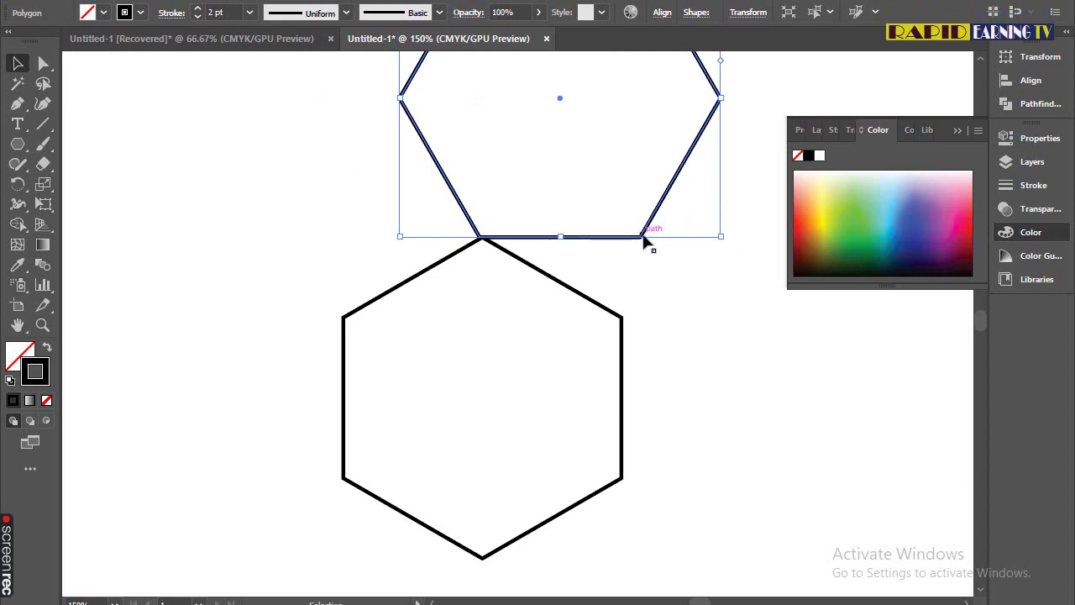
pyautogui.scroll(2, 691, 321)
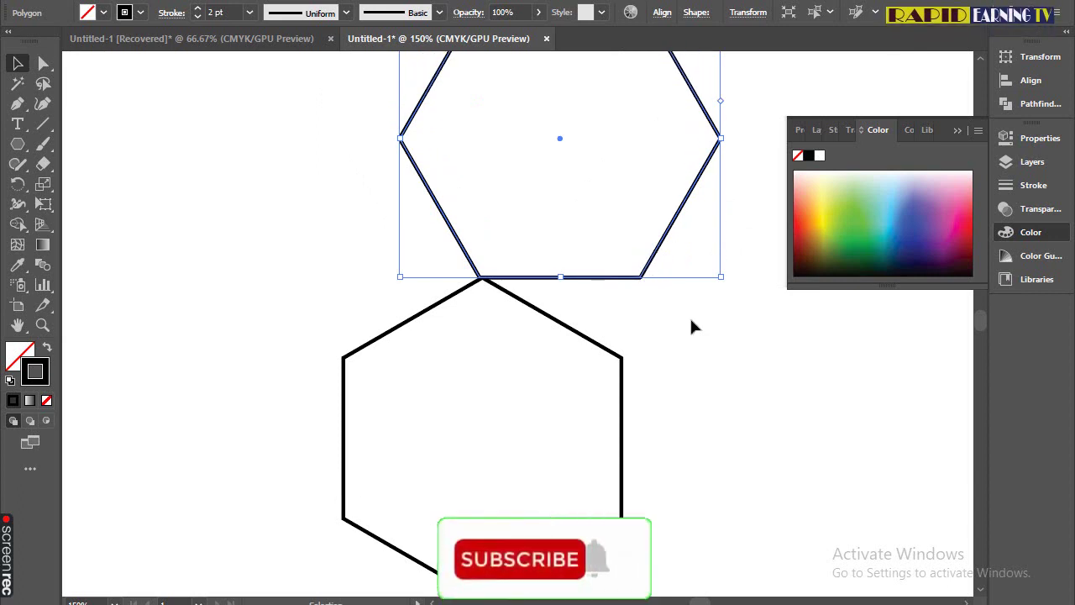
pyautogui.scroll(4, 690, 319)
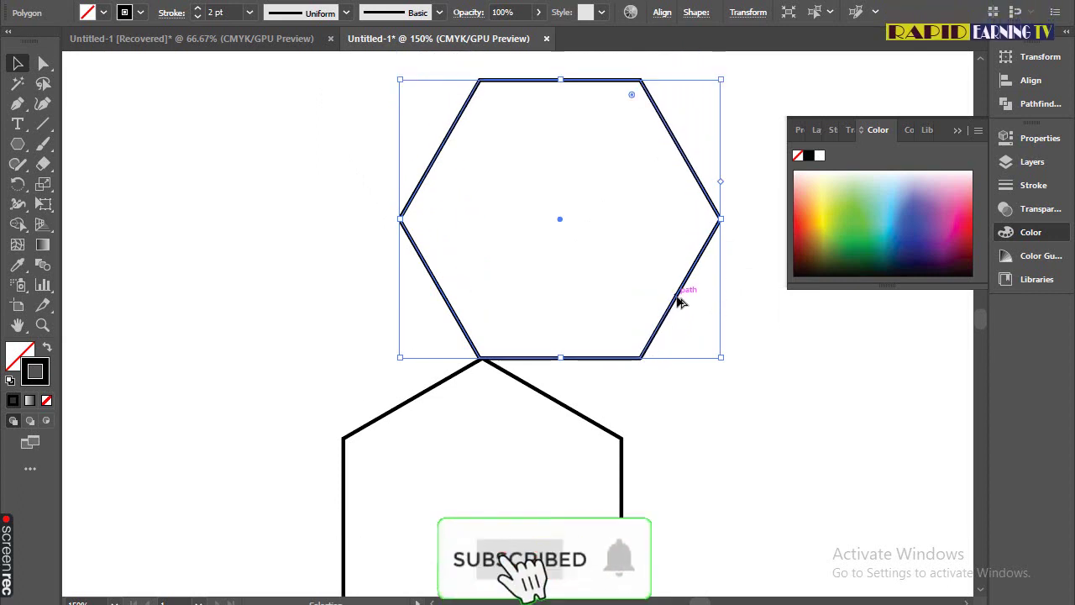
pyautogui.moveTo(681, 302); pyautogui.dragTo(518, 303)
pyautogui.click(649, 414)
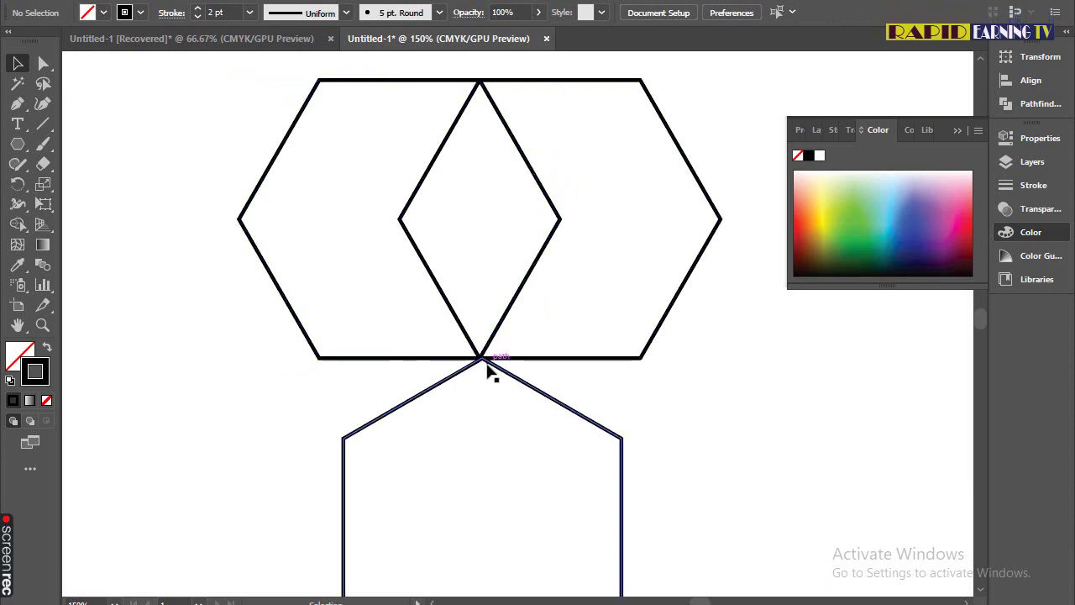
# Align the bottom corners of both upper hexagons exactly on the original hexagon's top vertex in Outline view, and return to Preview.
pyautogui.hotkey('ctrl', 'y')
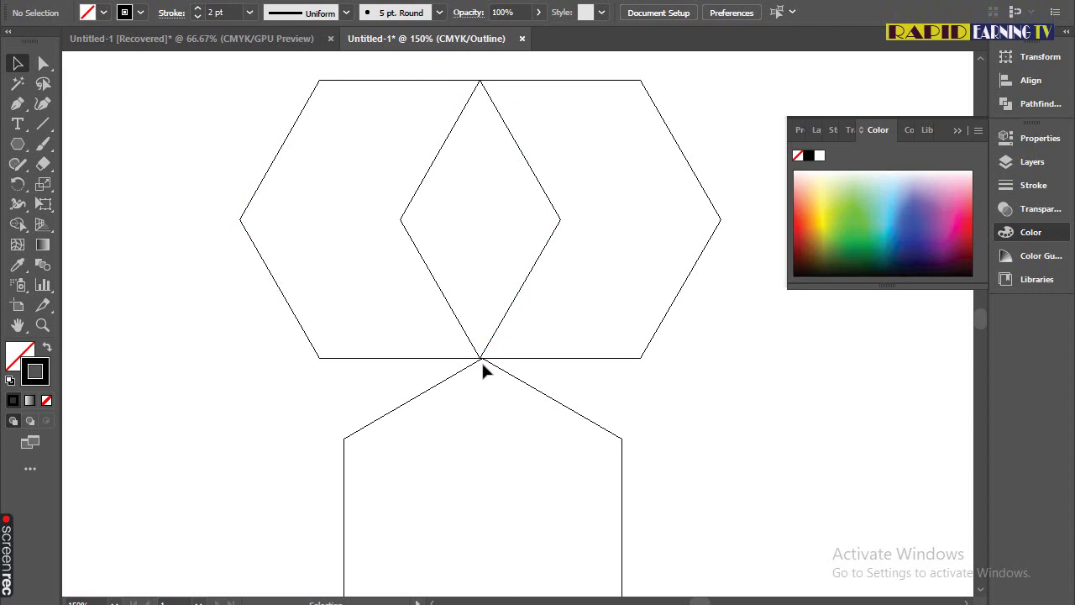
pyautogui.scroll(10, 473, 361)
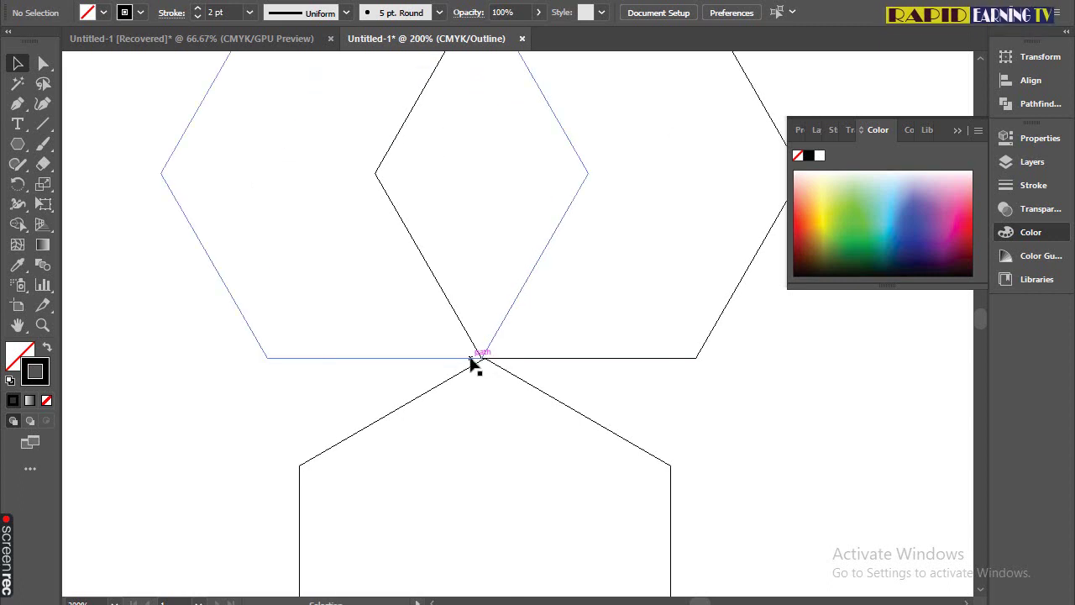
pyautogui.scroll(4, 452, 367)
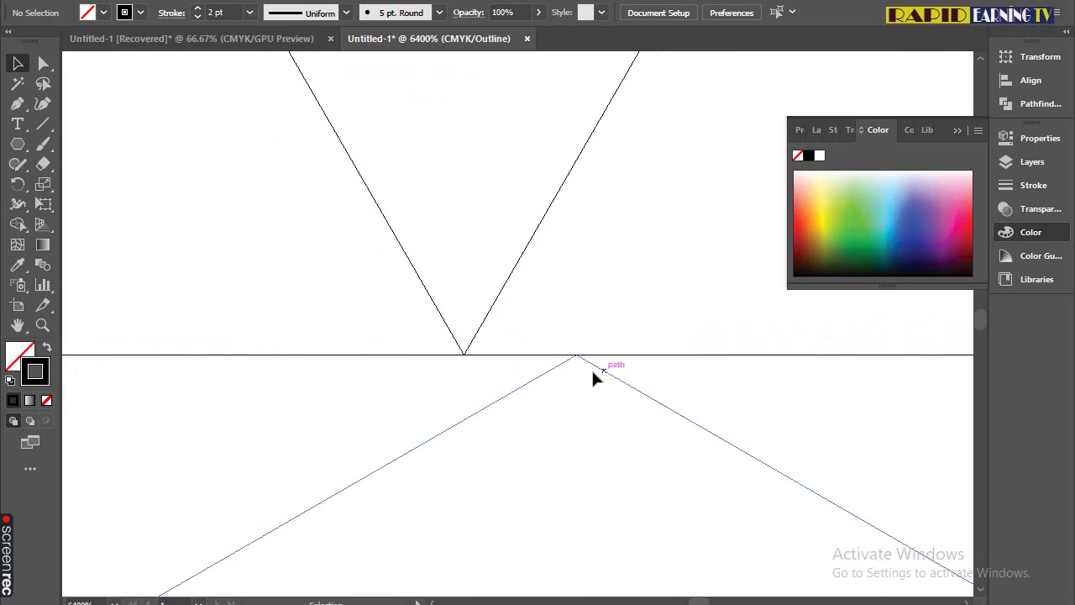
pyautogui.scroll(-3, 566, 362)
pyautogui.scroll(1, 543, 371)
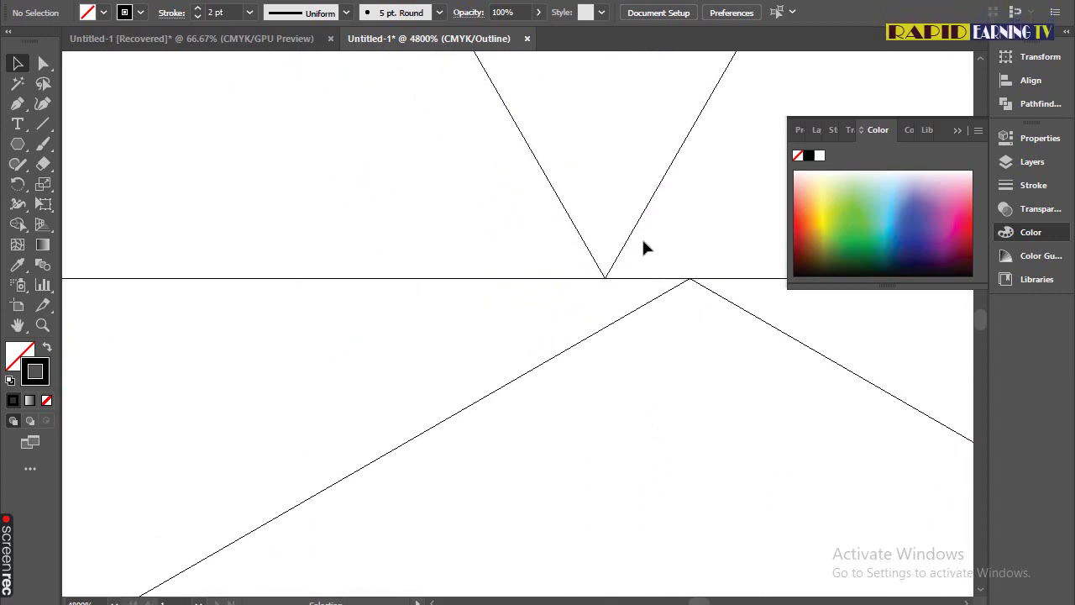
pyautogui.moveTo(633, 229); pyautogui.dragTo(716, 235)
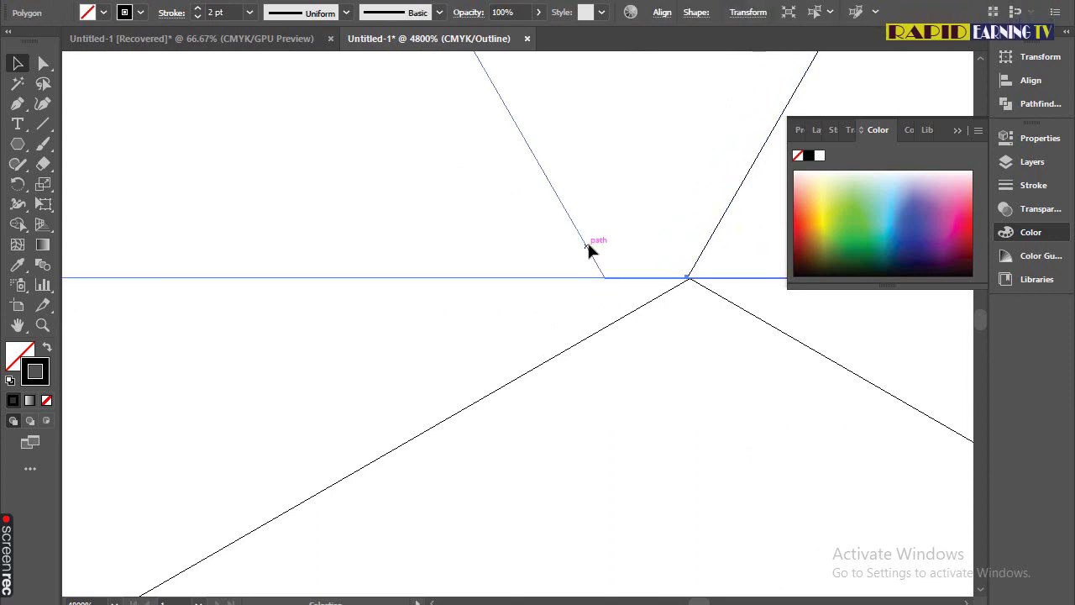
pyautogui.moveTo(591, 252); pyautogui.dragTo(860, 205)
pyautogui.scroll(3, 668, 241)
pyautogui.click(884, 295)
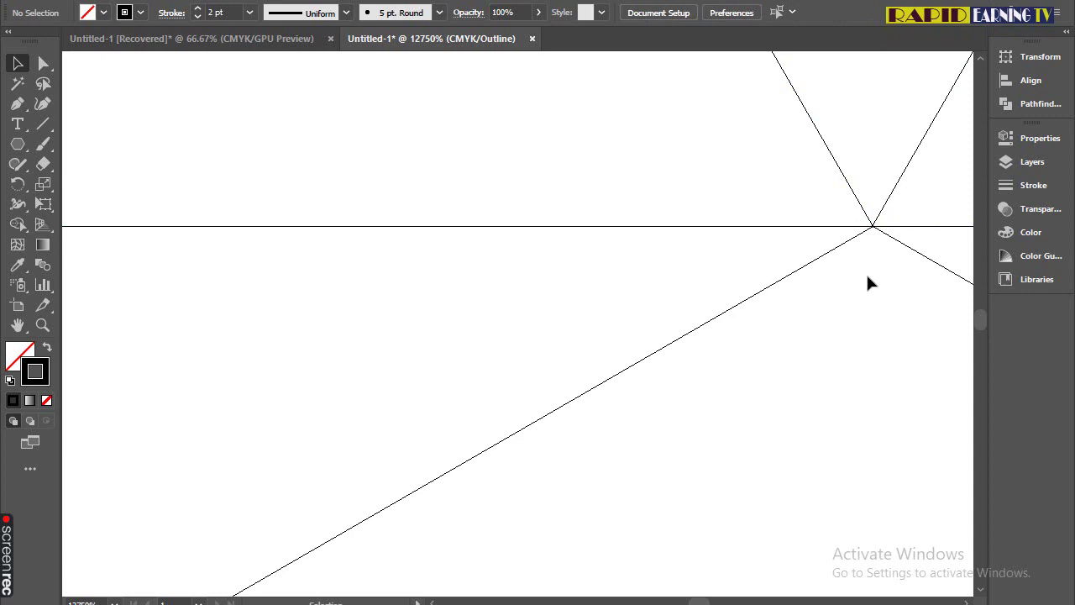
pyautogui.scroll(-6, 868, 278)
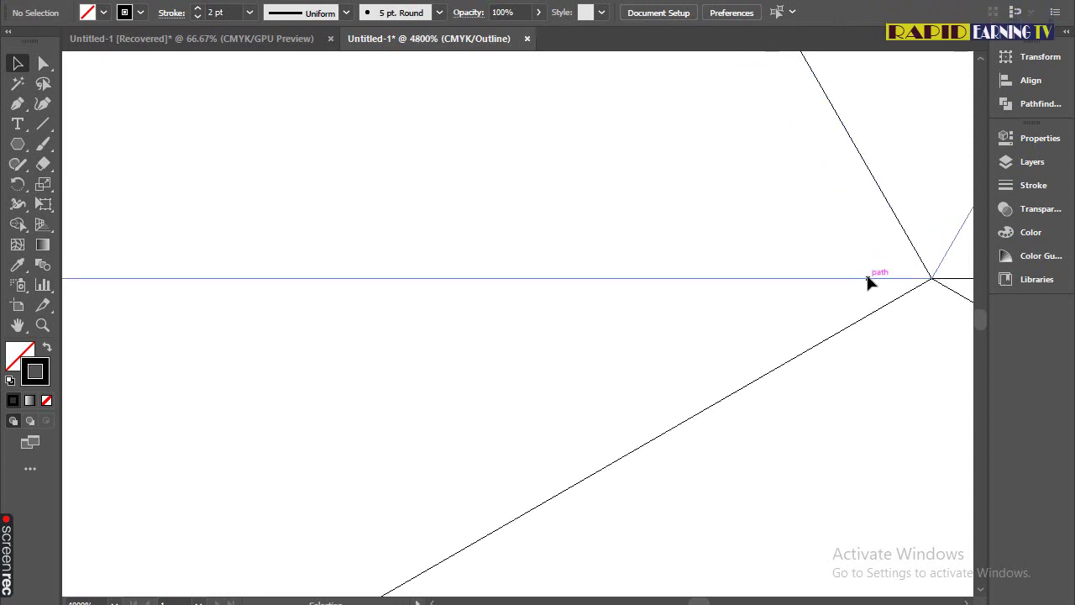
pyautogui.scroll(-7, 862, 273)
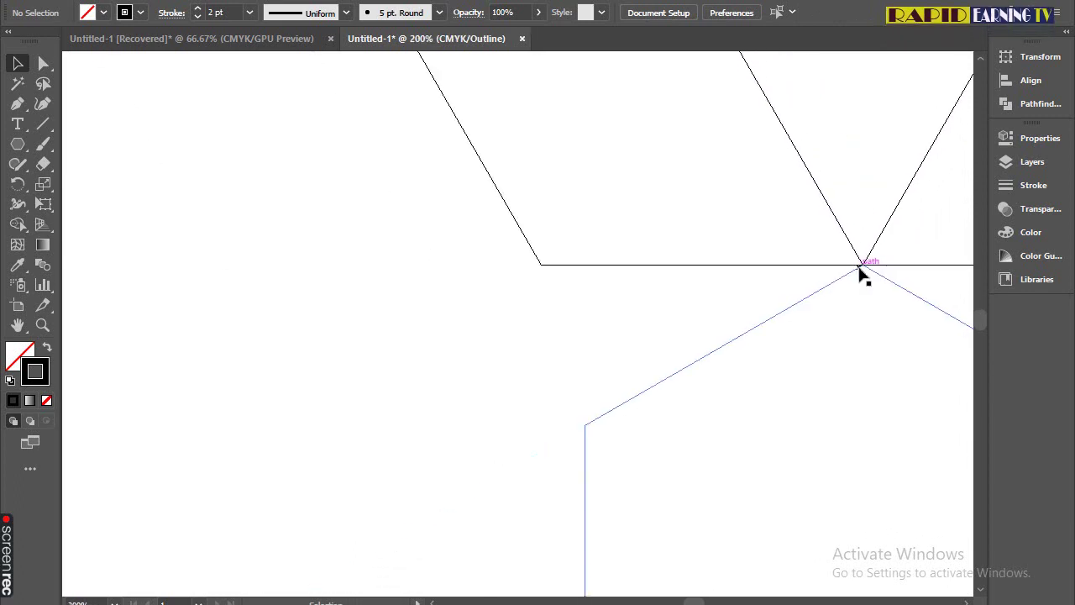
pyautogui.scroll(-2, 860, 273)
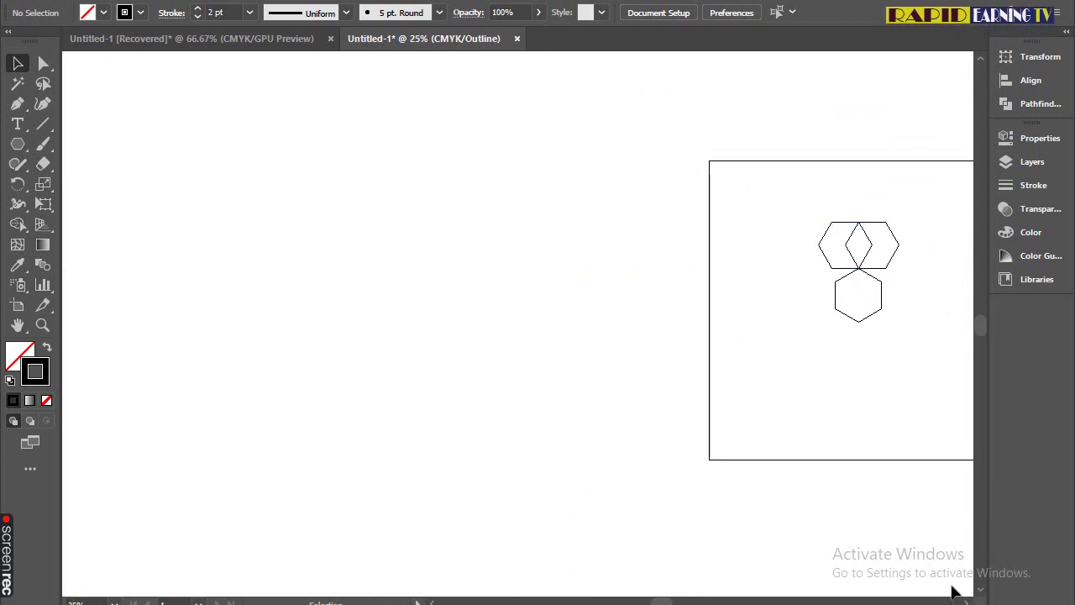
pyautogui.hotkey('ctrl', 'y')
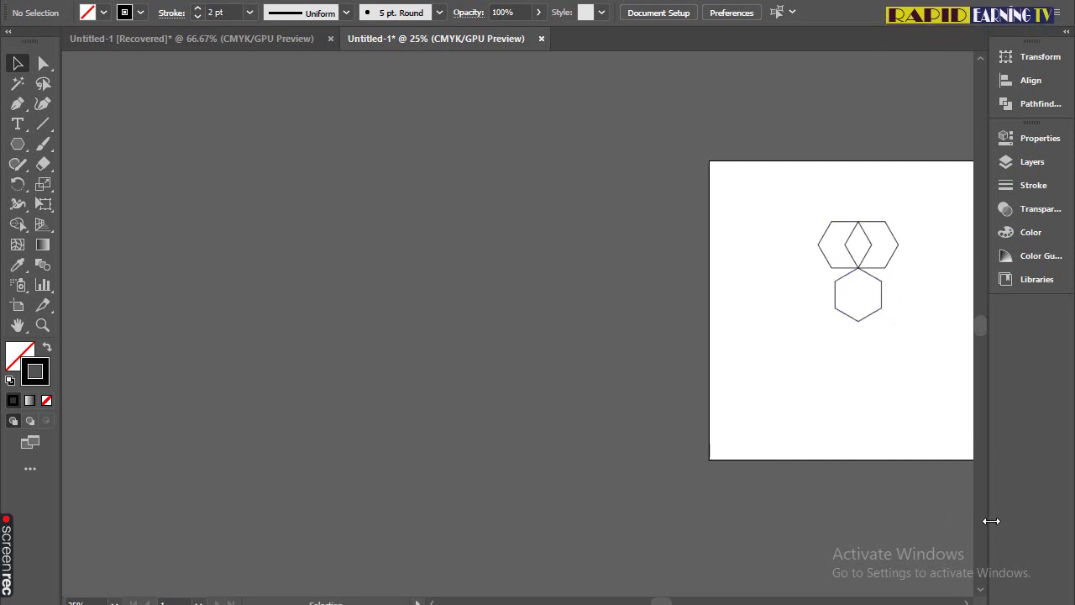
# Duplicate the upper-right hexagon twice, placing one copy's lower-left corner and the other's leftmost corner at the original hexagon's upper-right vertex.
pyautogui.scroll(5, 897, 336)
pyautogui.scroll(1, 847, 277)
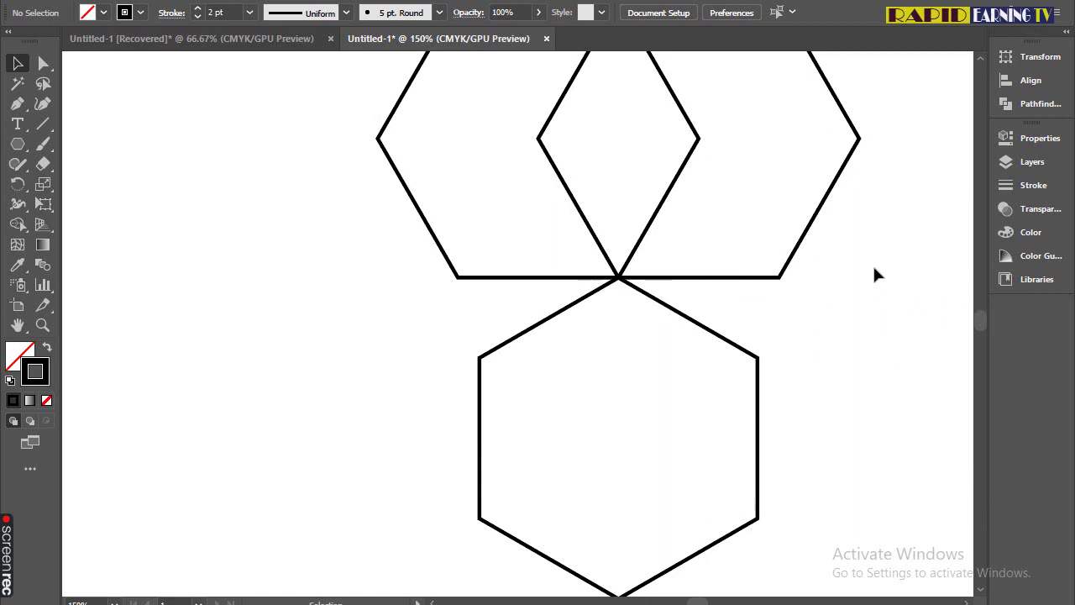
pyautogui.scroll(-1, 875, 269)
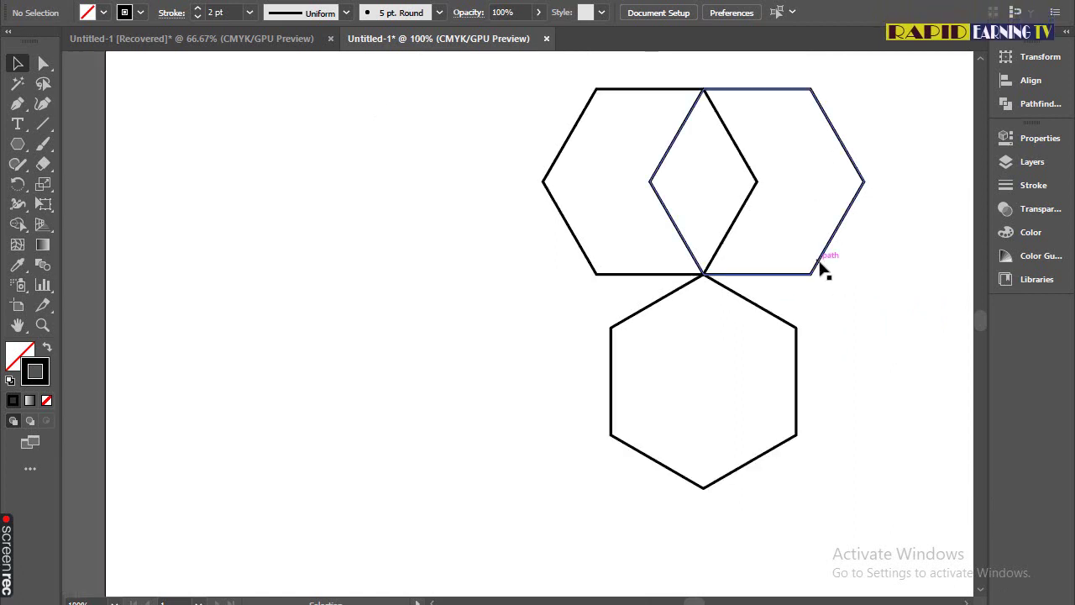
pyautogui.click(817, 264)
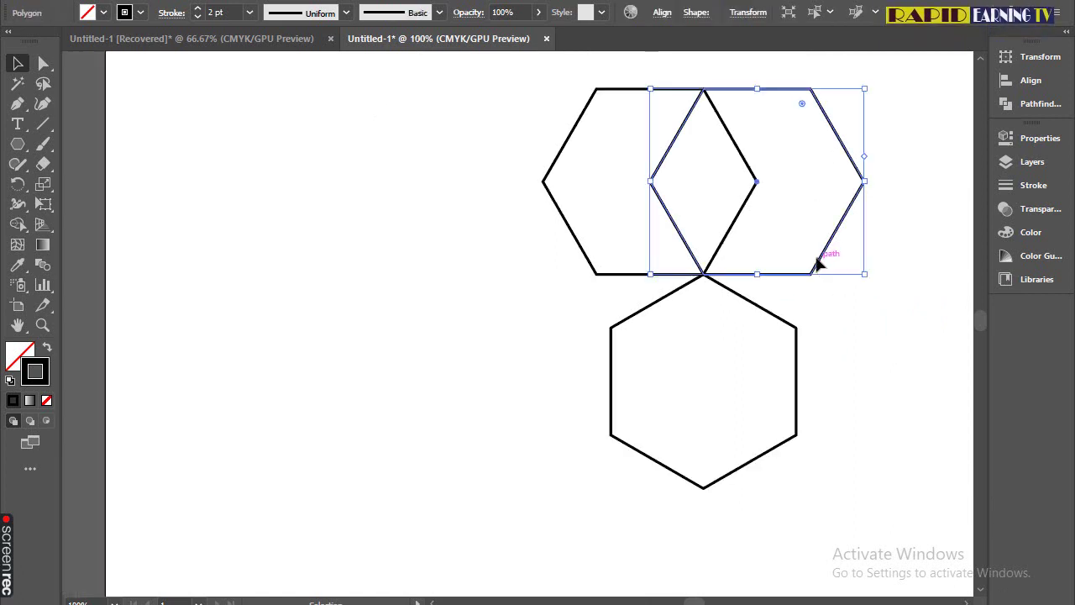
pyautogui.moveTo(818, 265); pyautogui.dragTo(964, 411)
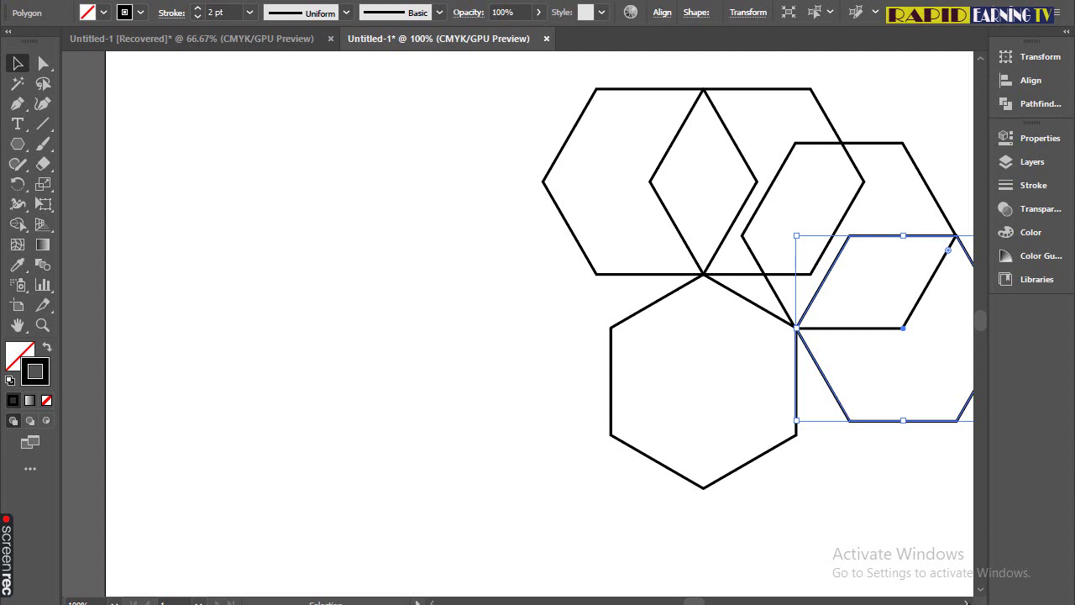
# In Outline view, move the two right-hand hexagon copies so their corners meet exactly at the central hexagon's upper-right vertex.
pyautogui.hscroll(5, 916, 571)
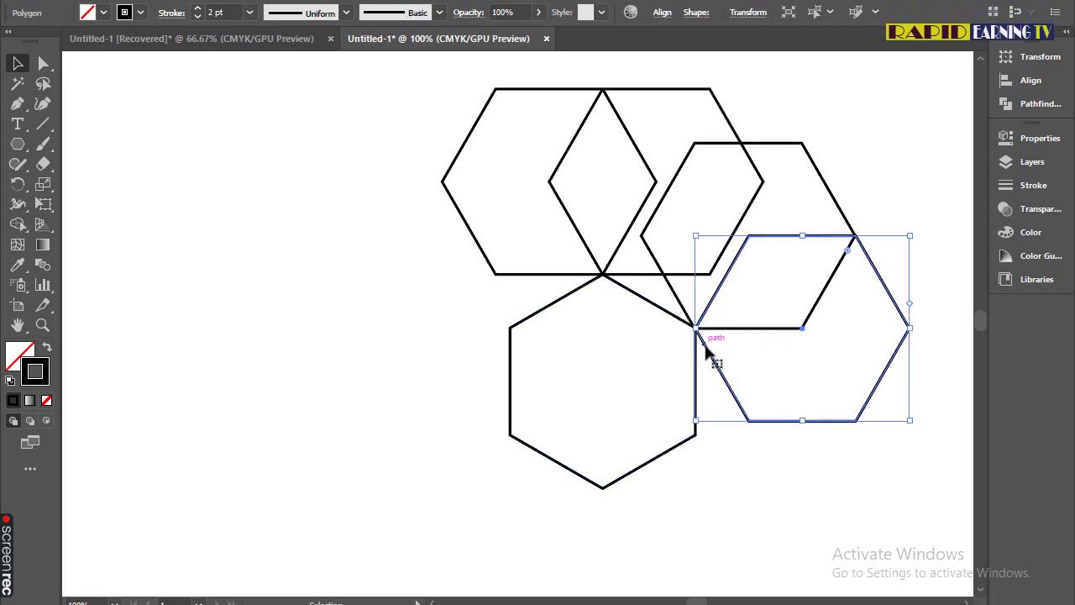
pyautogui.press('a')
pyautogui.hotkey('ctrl', 'y')
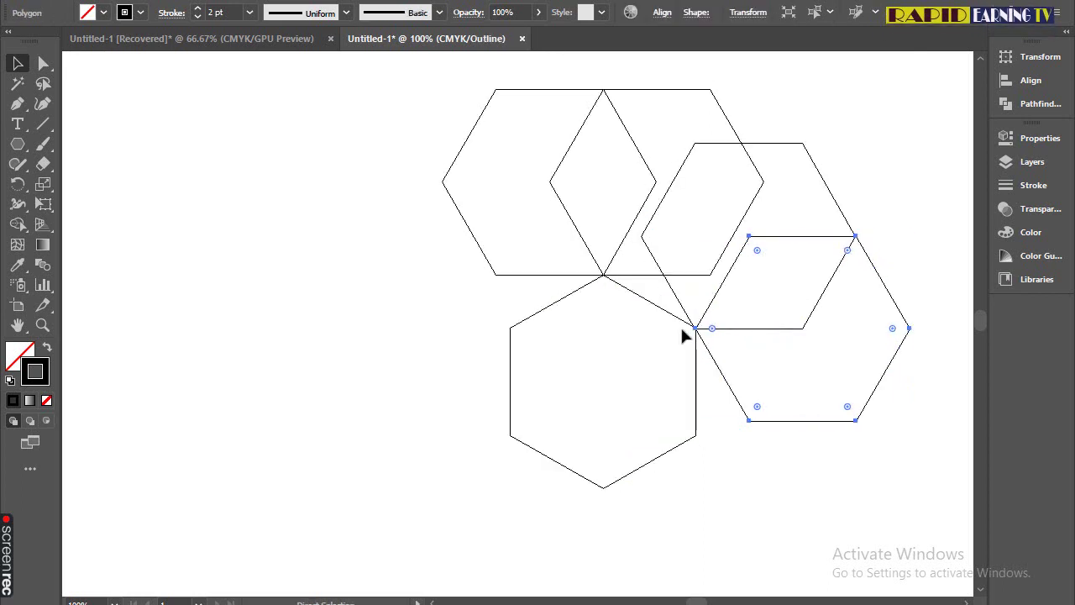
pyautogui.press('v')
pyautogui.click(705, 343)
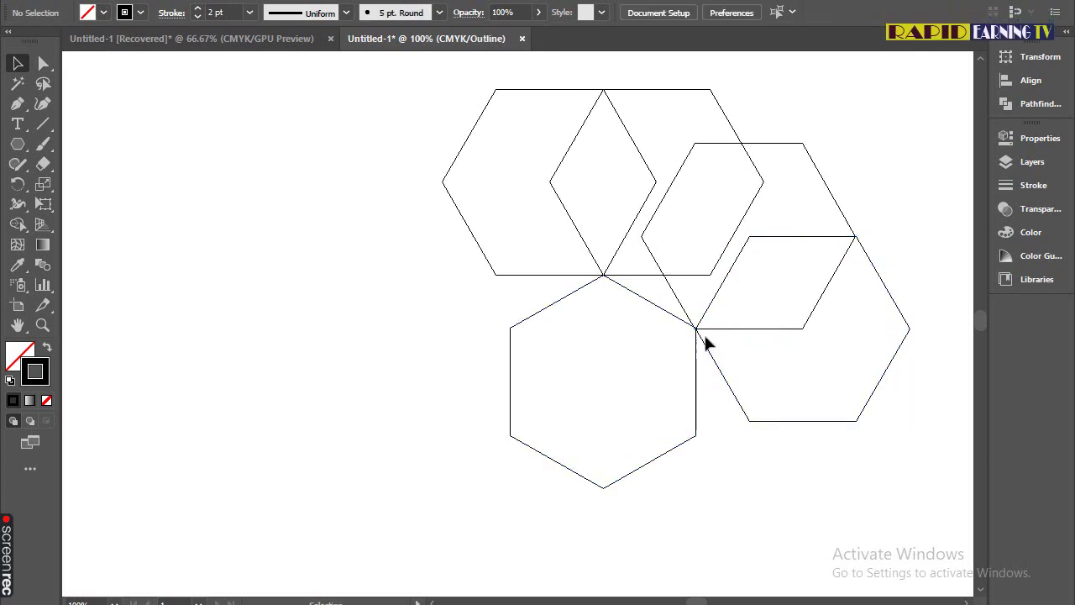
pyautogui.scroll(8, 706, 342)
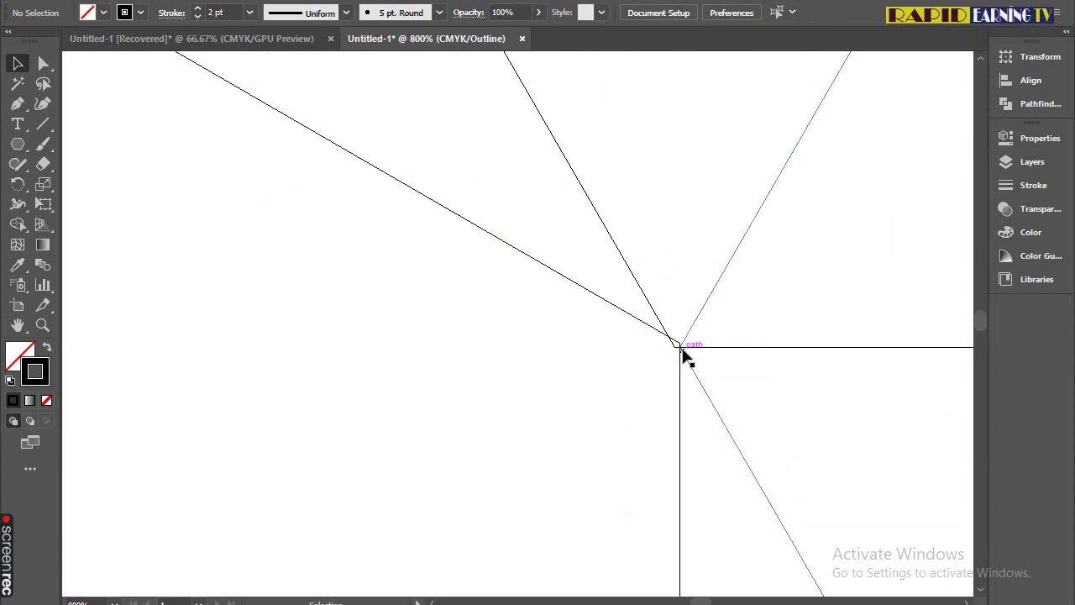
pyautogui.scroll(5, 696, 357)
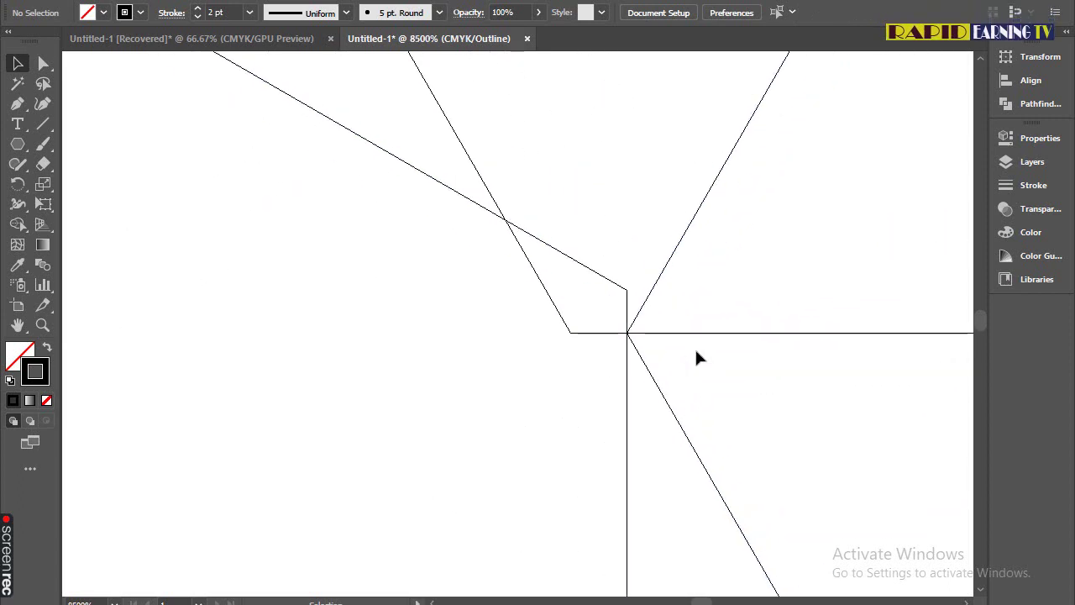
pyautogui.moveTo(624, 329); pyautogui.dragTo(716, 285)
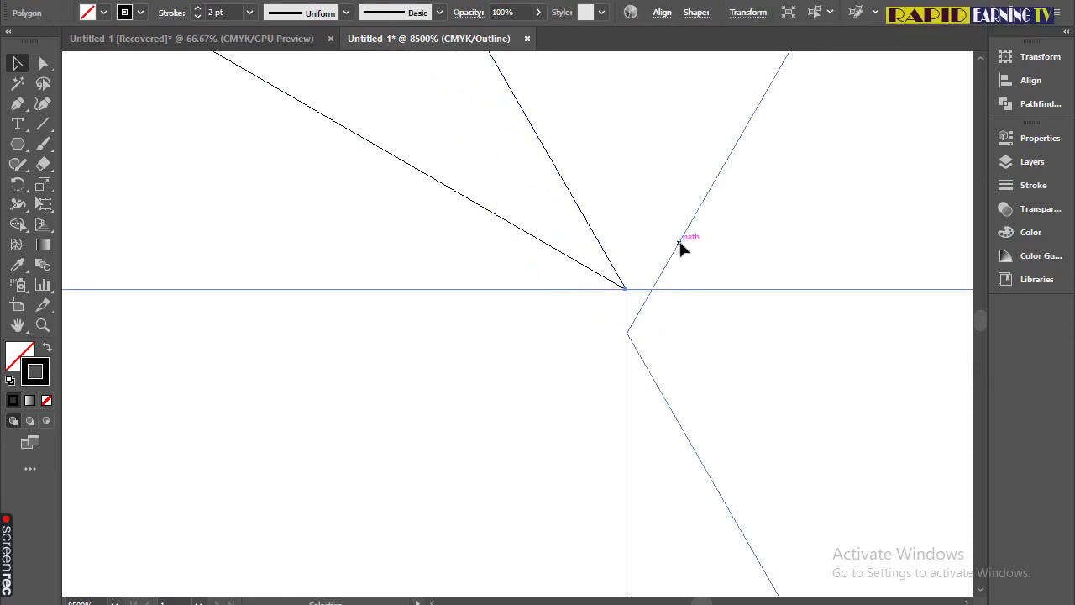
pyautogui.moveTo(678, 243); pyautogui.dragTo(679, 205)
pyautogui.click(738, 373)
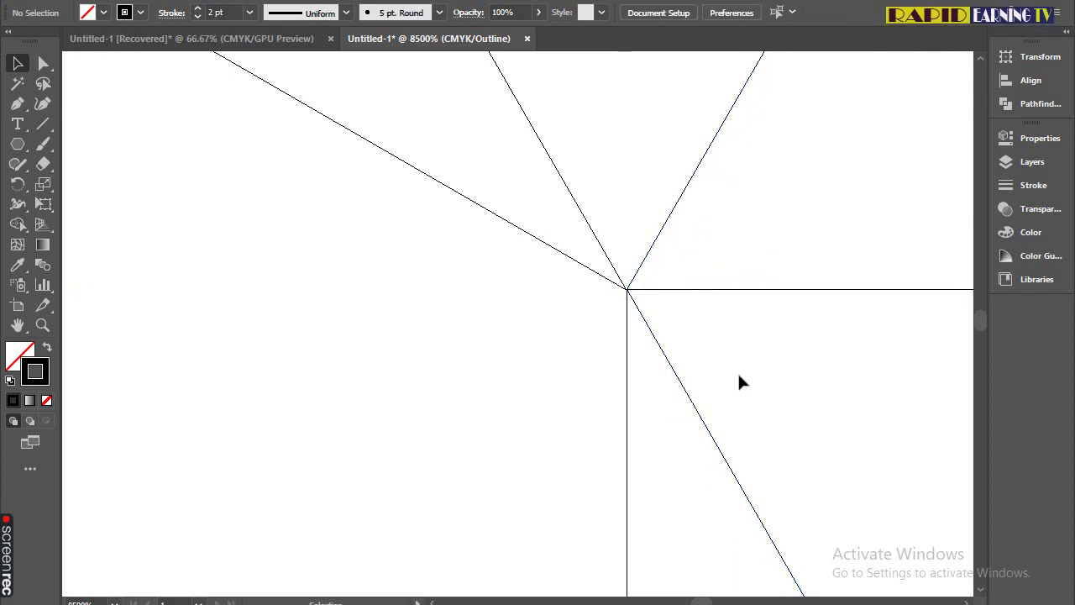
# Fine-tune the corner alignment at the central hexagon's upper-right vertex at very high magnification, and return to Preview.
pyautogui.scroll(4, 672, 329)
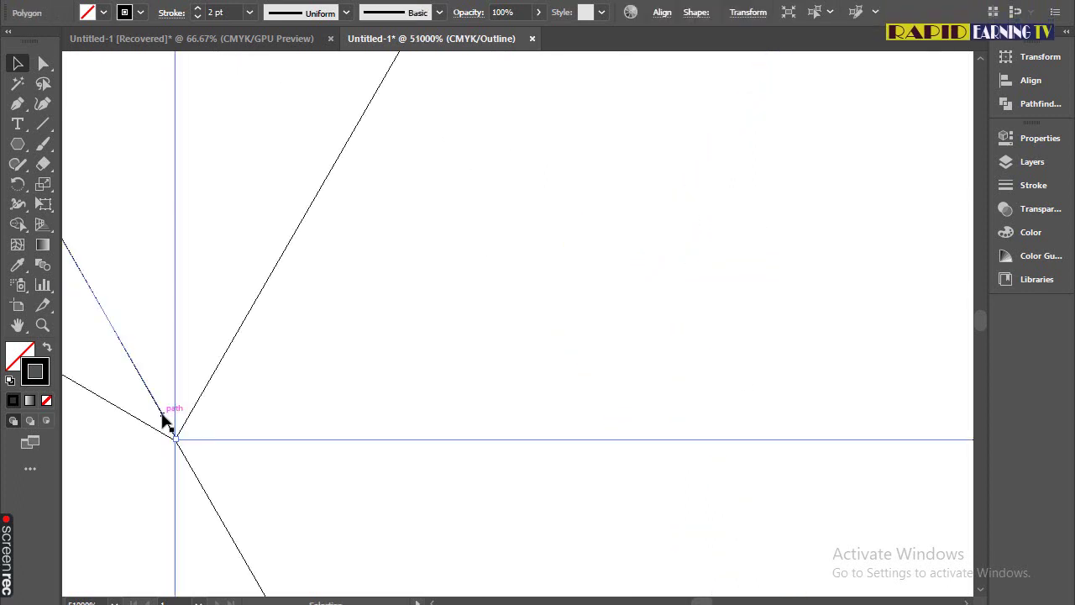
pyautogui.click(173, 437)
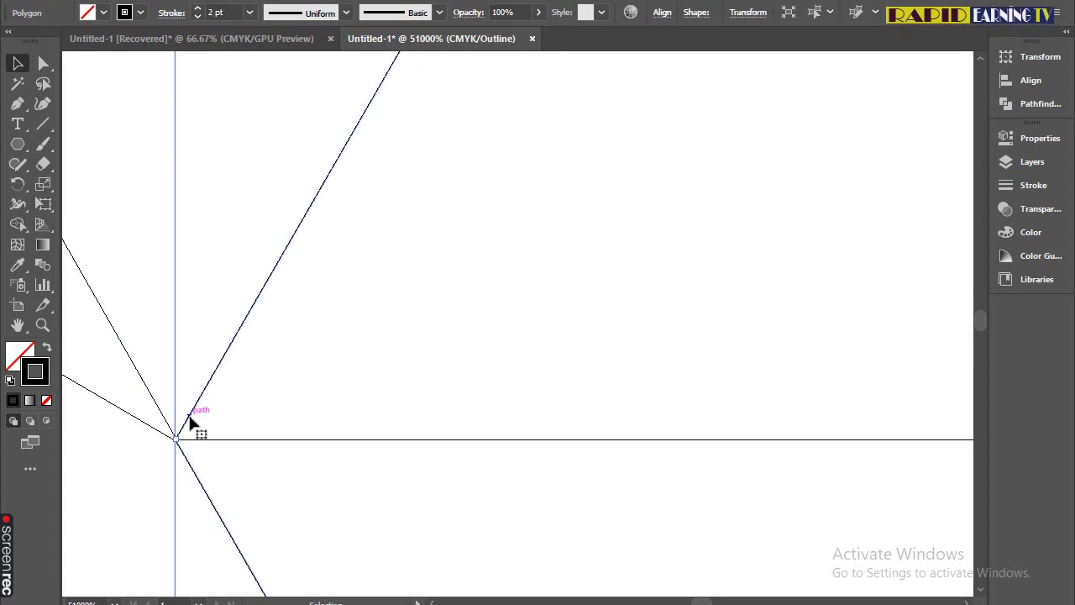
pyautogui.moveTo(189, 420); pyautogui.dragTo(186, 463)
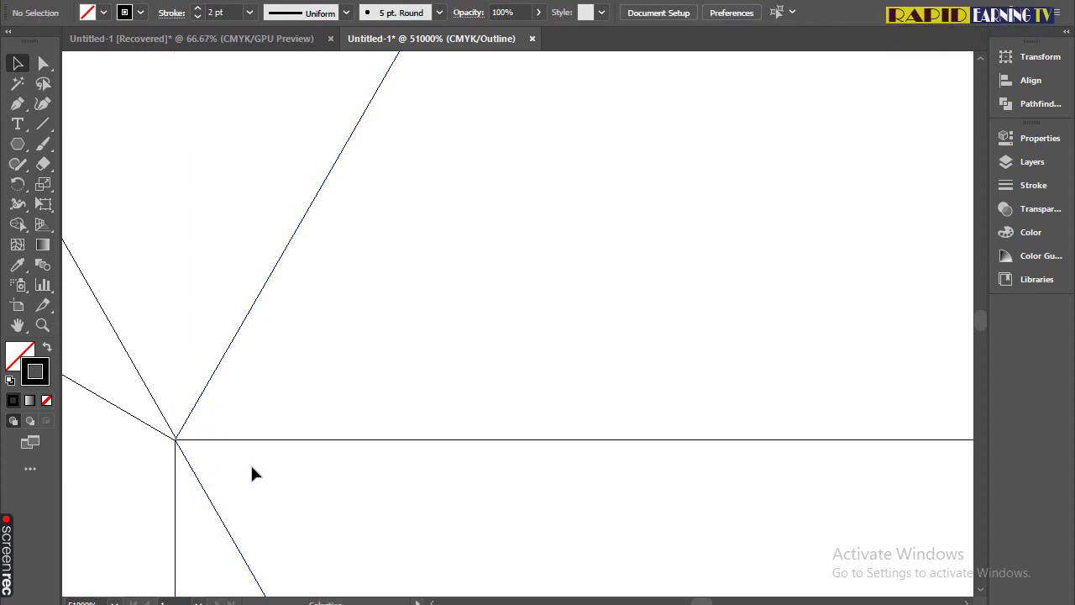
pyautogui.scroll(-15, 252, 468)
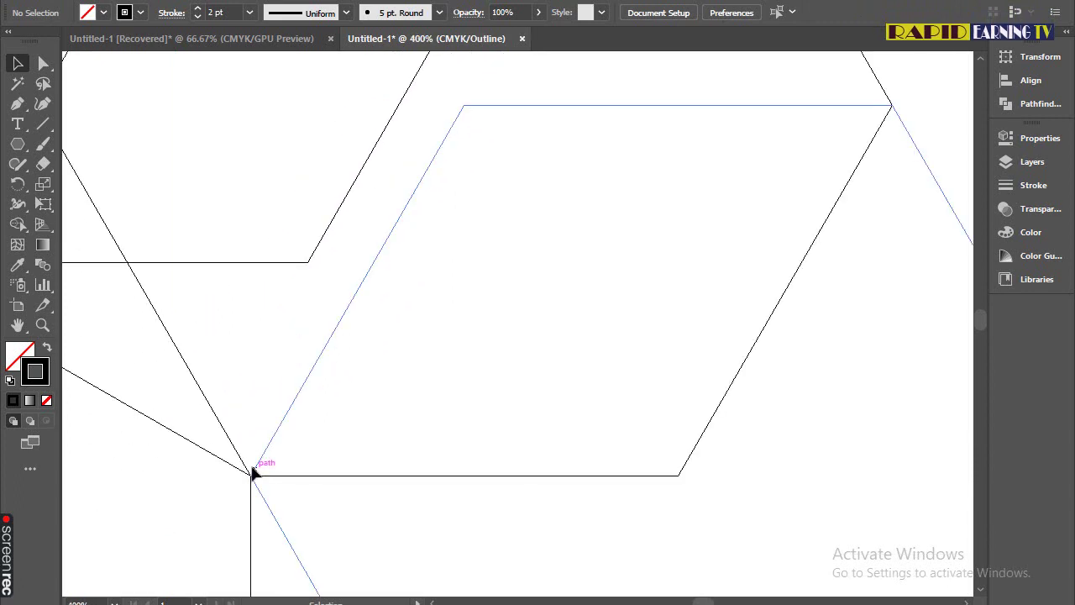
pyautogui.scroll(-3, 254, 472)
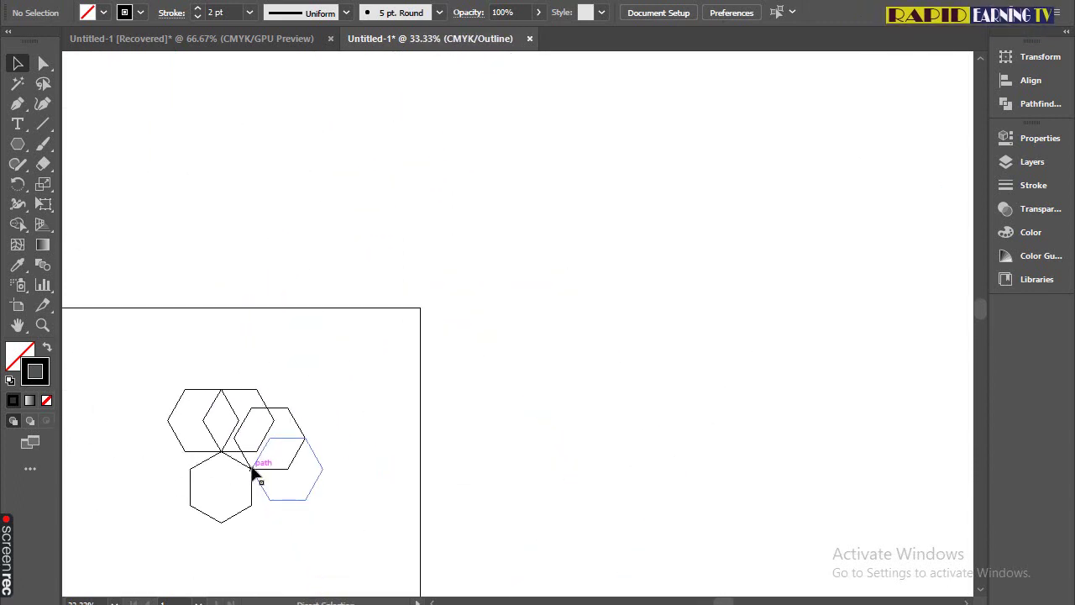
pyautogui.hotkey('ctrl', 'y')
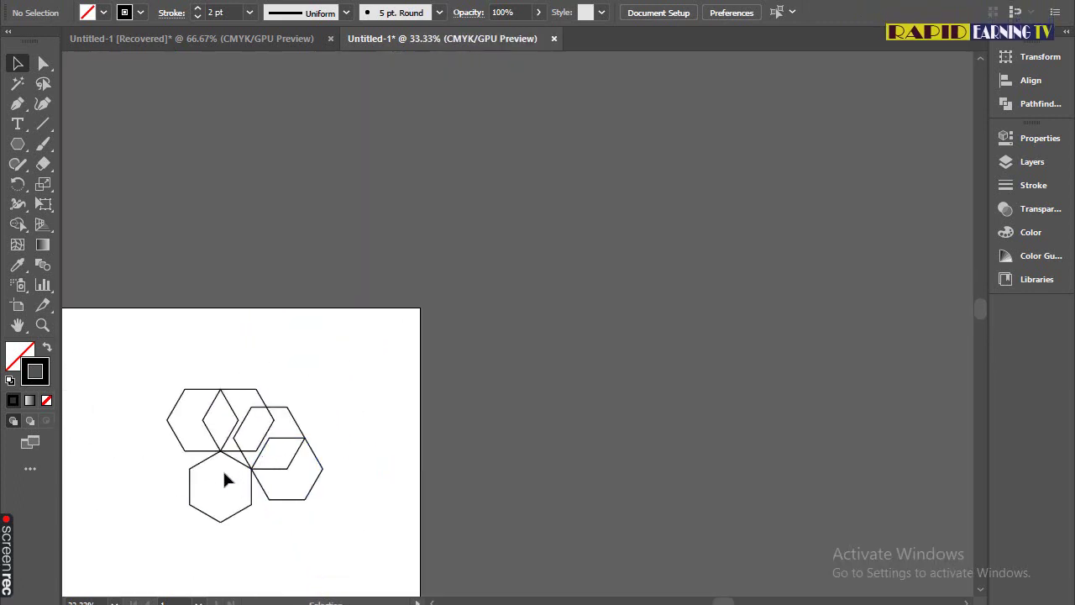
# Duplicate the right-hand hexagon twice, placing one copy's leftmost corner and the other's upper-left corner at the central hexagon's lower-right vertex.
pyautogui.keyDown('alt'); pyautogui.scroll(3, 222, 471); pyautogui.keyUp('alt')
pyautogui.scroll(-4, 378, 478)
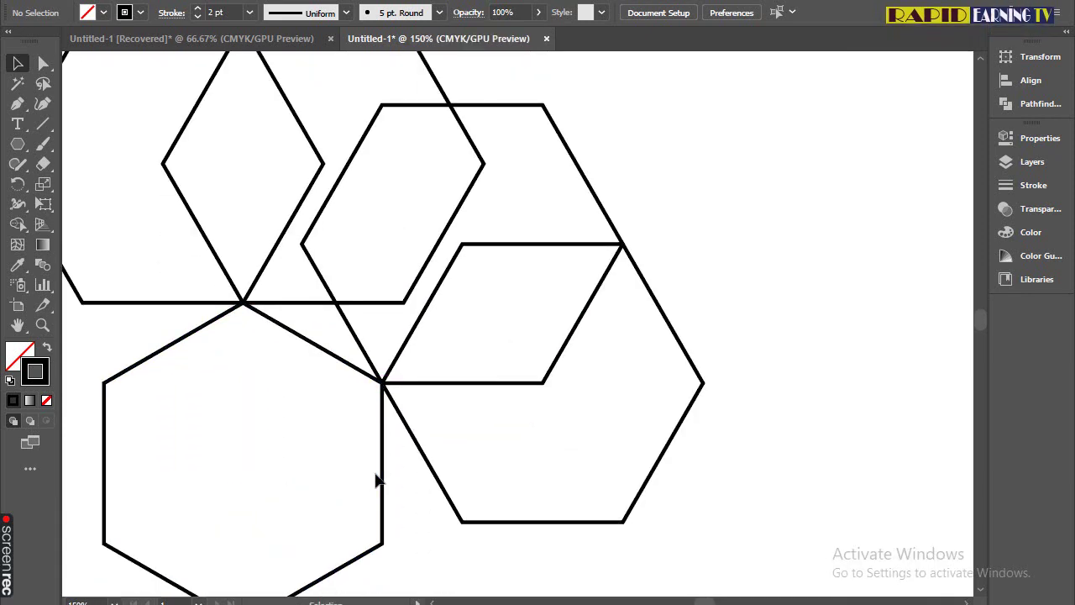
pyautogui.scroll(-2, 383, 477)
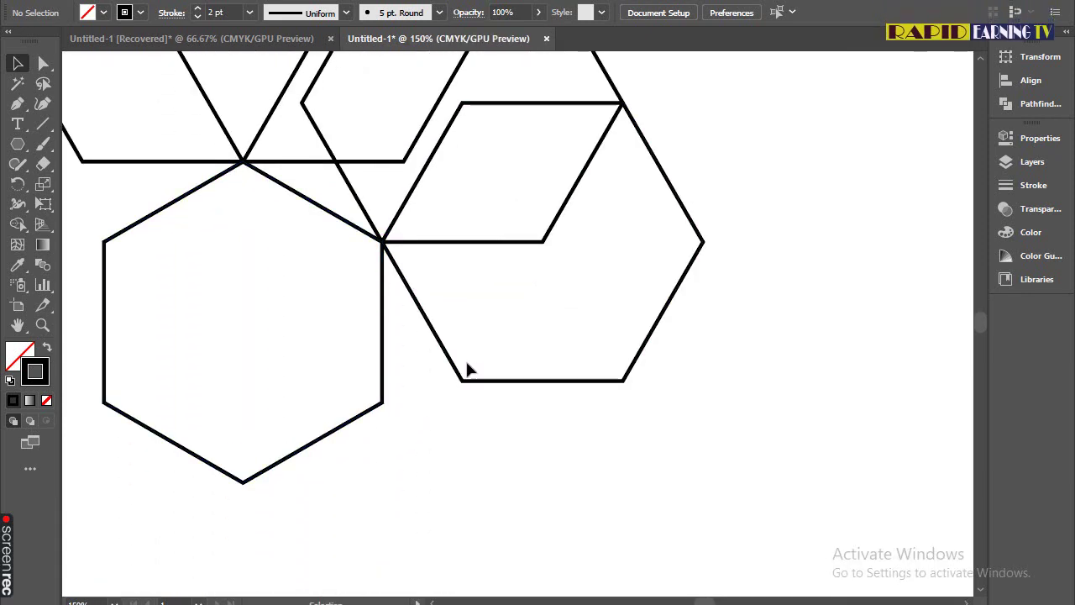
pyautogui.keyDown('alt'); pyautogui.moveTo(451, 363); pyautogui.dragTo(448, 527); pyautogui.keyUp('alt')
pyautogui.scroll(-3, 508, 376)
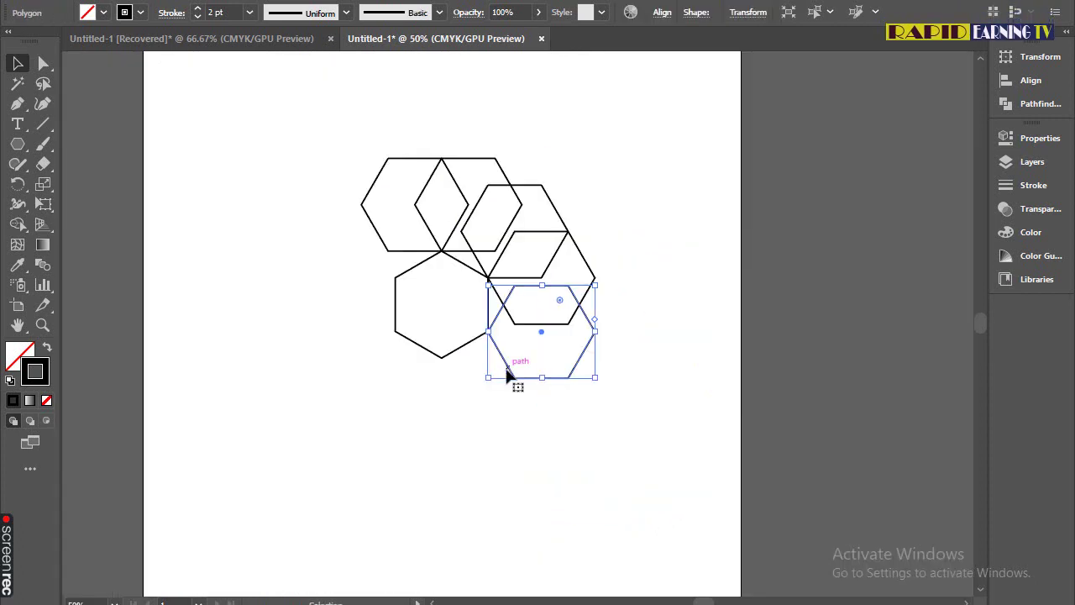
pyautogui.keyDown('alt'); pyautogui.moveTo(510, 374); pyautogui.dragTo(483, 423); pyautogui.keyUp('alt')
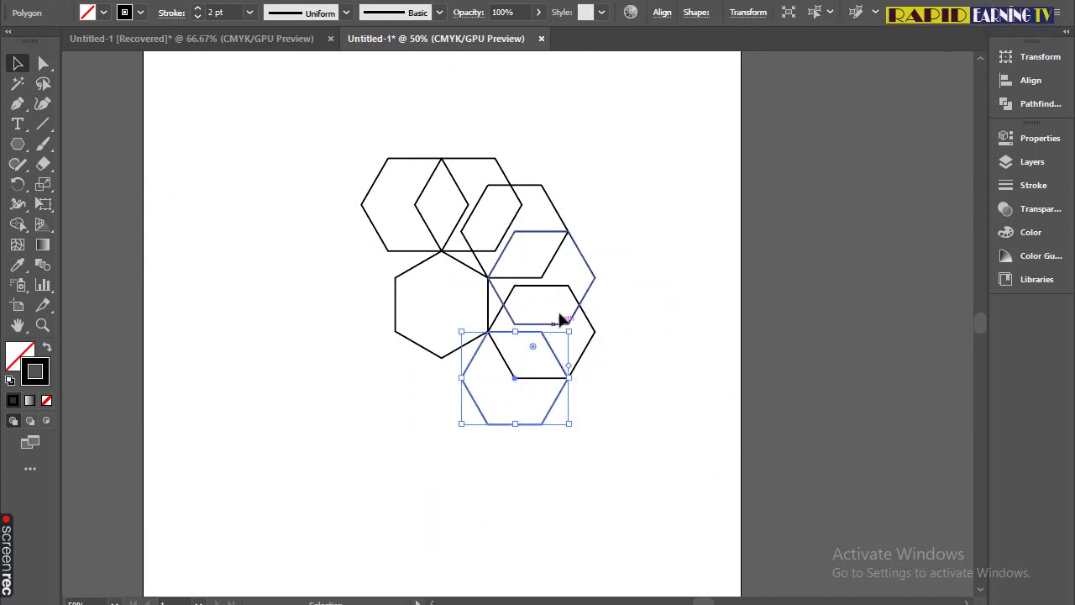
pyautogui.click(402, 418)
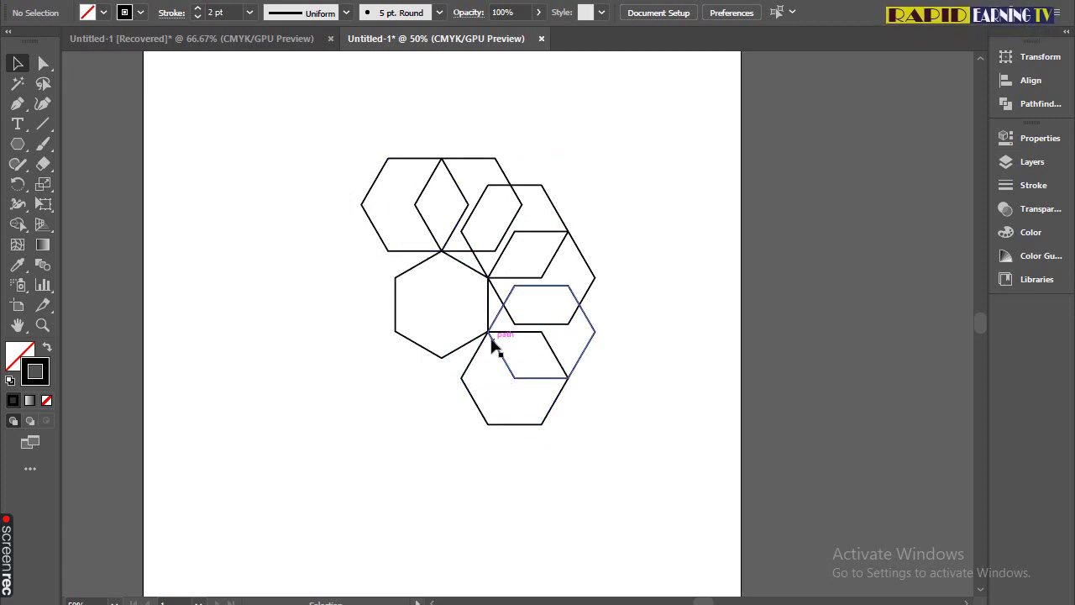
# Align the two new hexagons' corners exactly on the central hexagon's lower-right vertex in Outline view, and return to Preview.
pyautogui.keyDown('alt'); pyautogui.scroll(8, 494, 346); pyautogui.keyUp('alt')
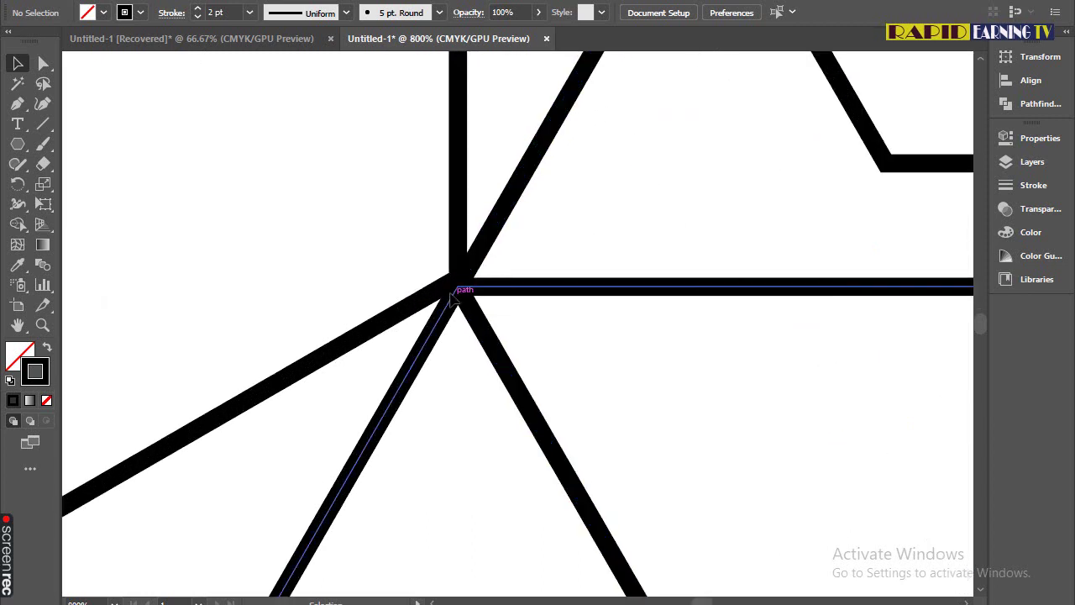
pyautogui.press('ctrl')
pyautogui.hotkey('ctrl', 'y')
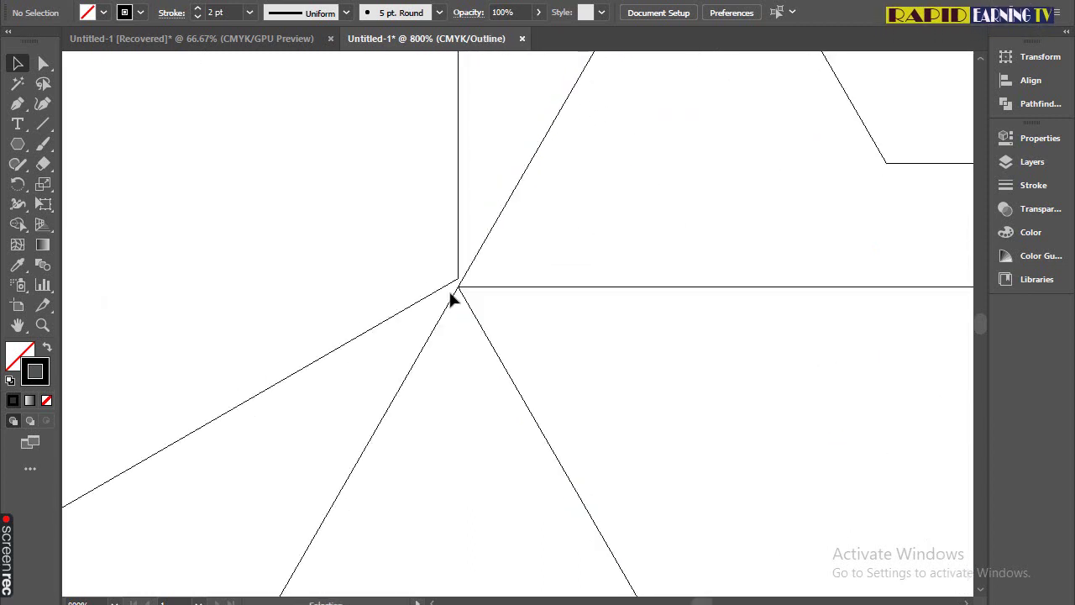
pyautogui.moveTo(471, 275); pyautogui.dragTo(470, 266)
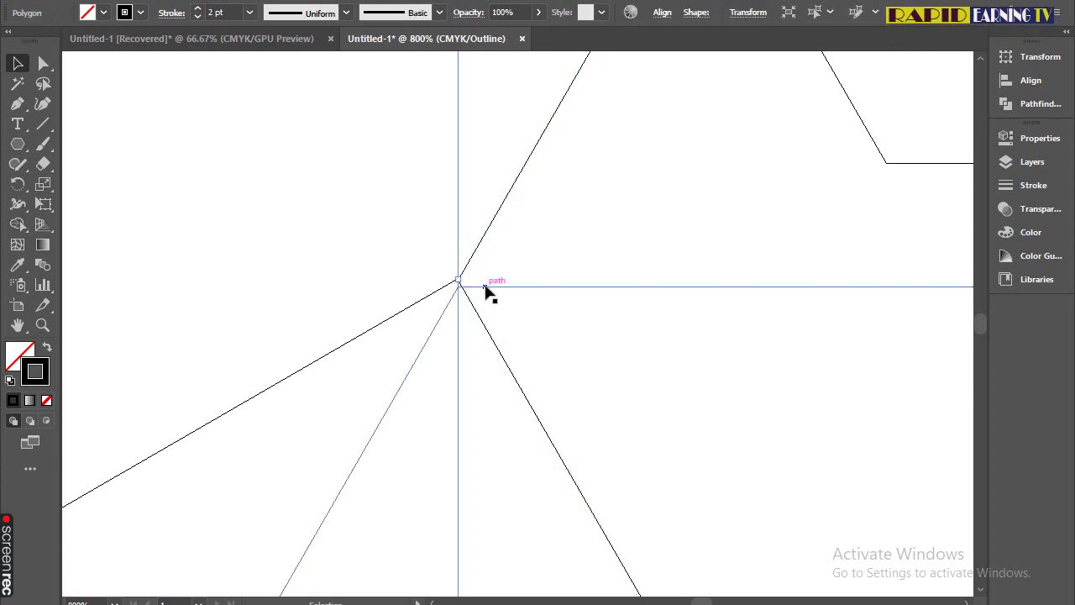
pyautogui.hotkey('ctrl', '0')
pyautogui.click(336, 300)
pyautogui.hotkey('ctrl', 'y')
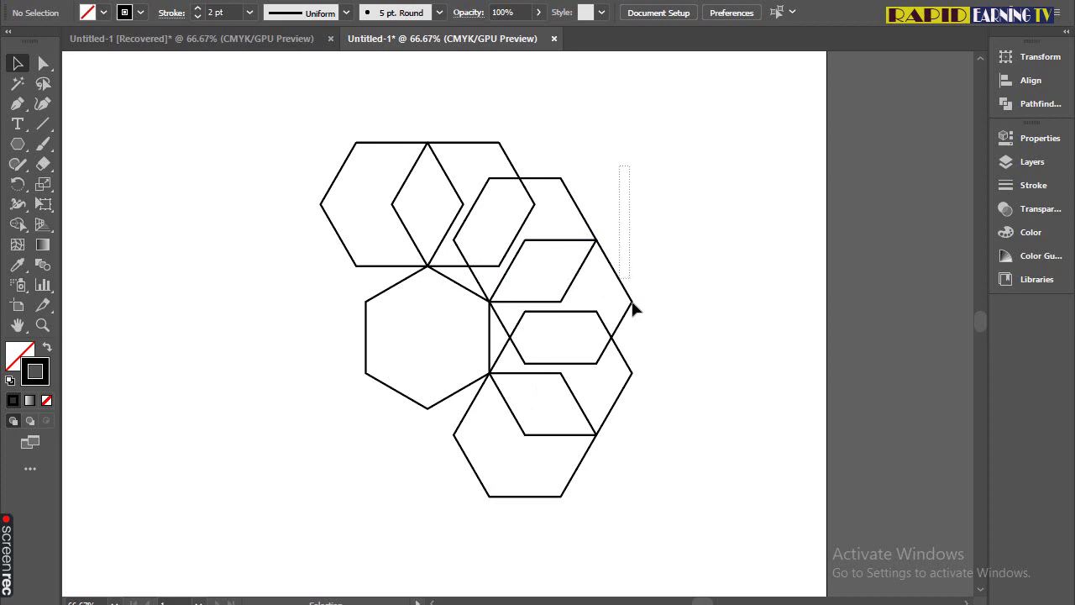
# Duplicate the four right-side hexagons to the left of the figure and reflect the copies across the vertical axis.
pyautogui.moveTo(556, 550); pyautogui.dragTo(554, 550)
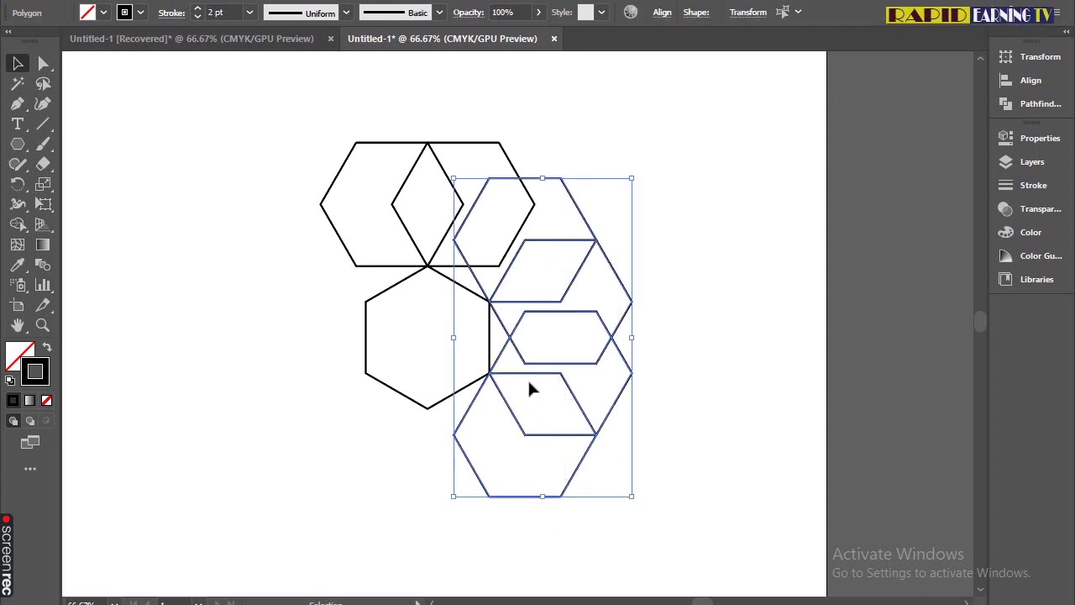
pyautogui.moveTo(529, 363); pyautogui.dragTo(221, 348)
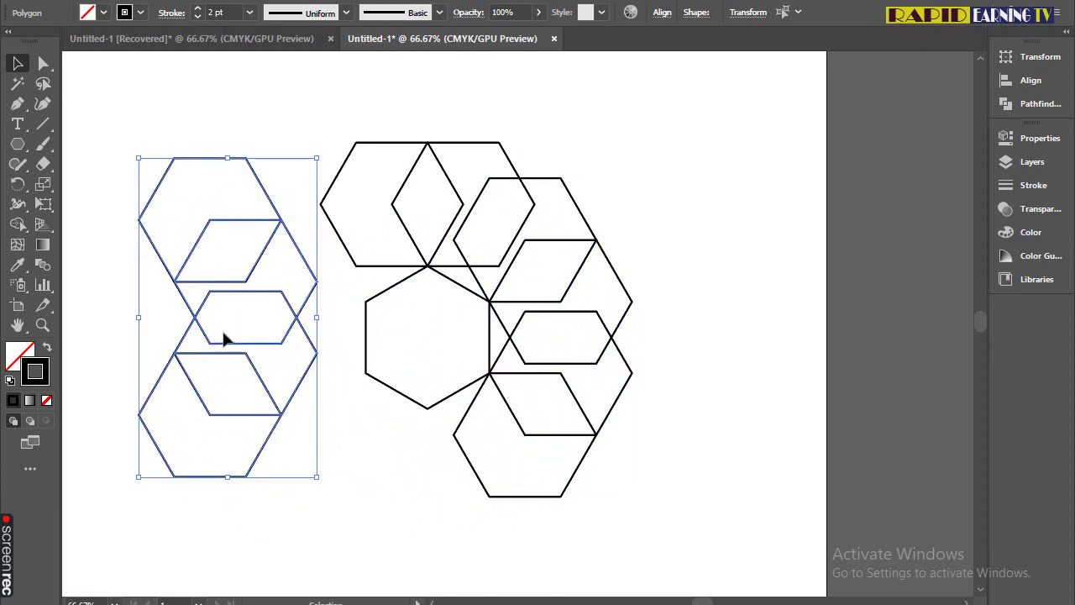
pyautogui.rightClick(224, 338)
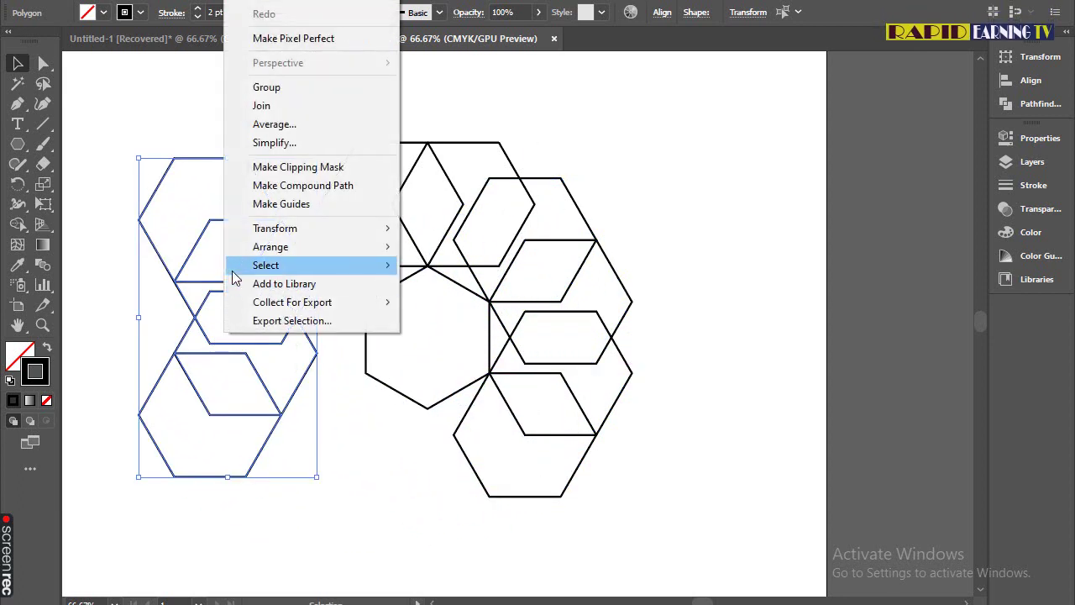
pyautogui.moveTo(270, 239)
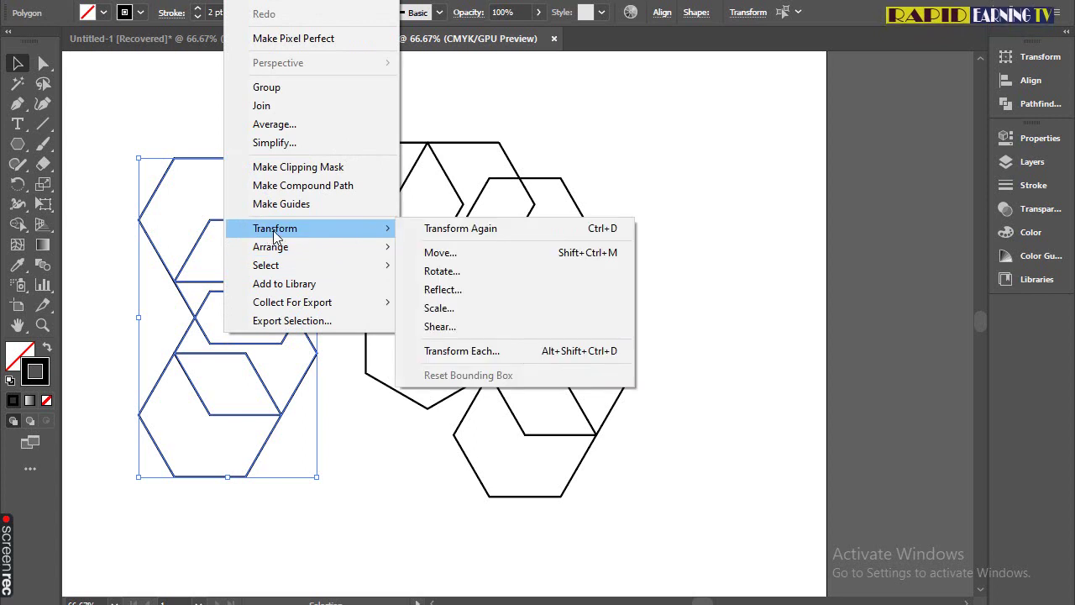
pyautogui.click(443, 290)
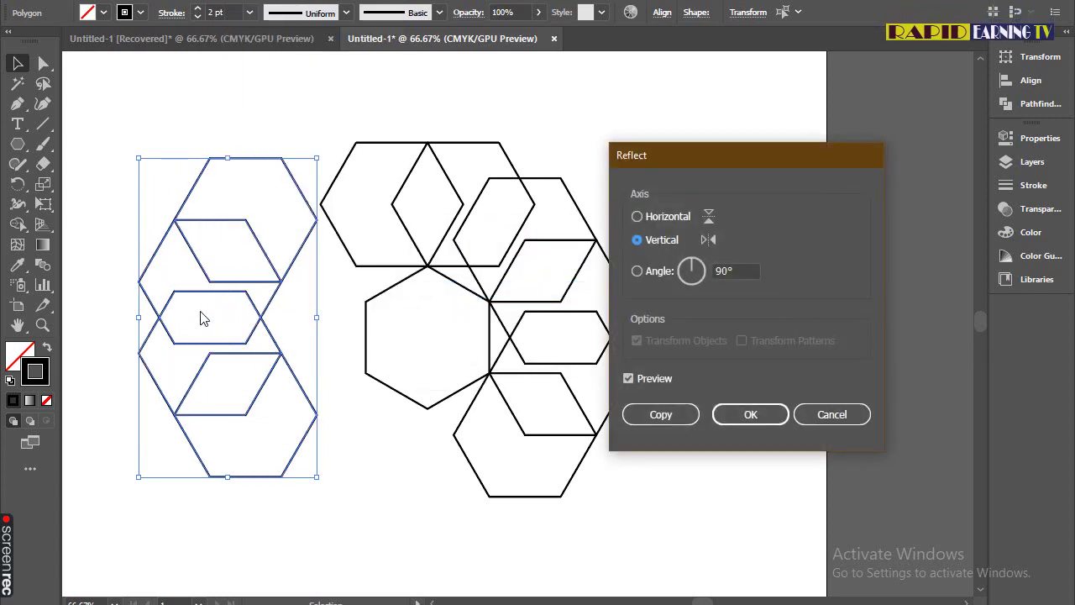
pyautogui.click(750, 415)
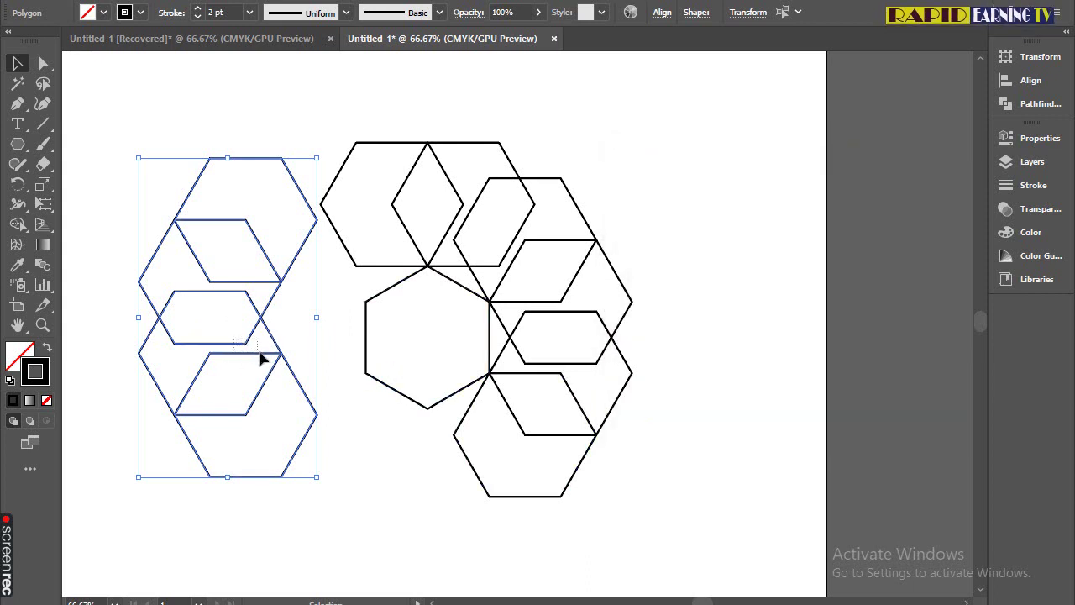
# Move the mirrored hexagons onto the central hexagon's two left vertices, align their corners exactly in Outline view, and return to Preview.
pyautogui.moveTo(282, 361); pyautogui.dragTo(343, 337)
pyautogui.click(365, 312)
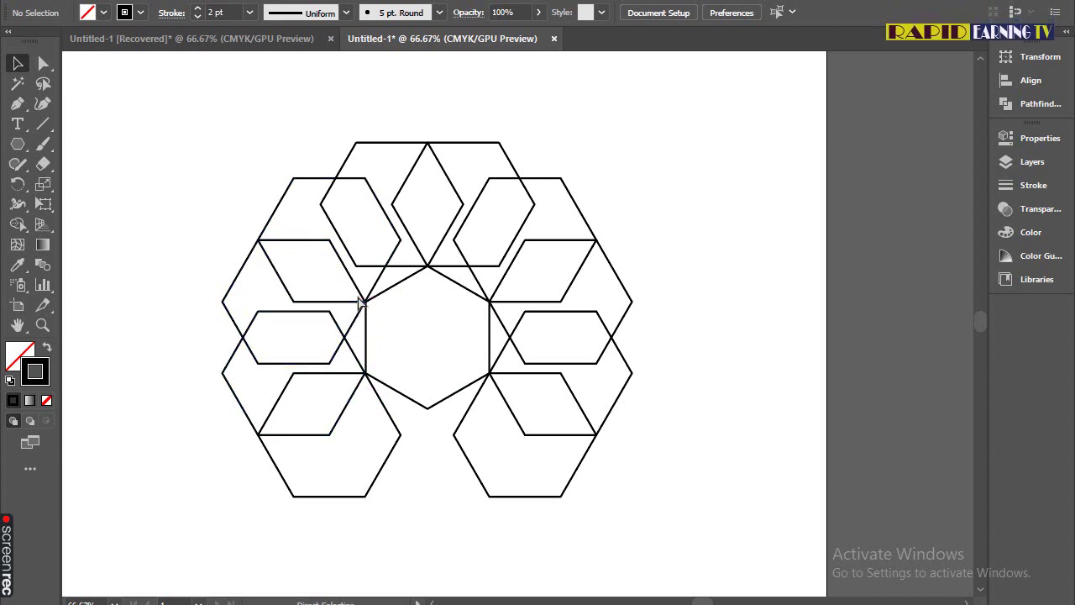
pyautogui.hotkey('ctrl', 'y')
pyautogui.keyDown('alt'); pyautogui.scroll(11, 359, 300); pyautogui.keyUp('alt')
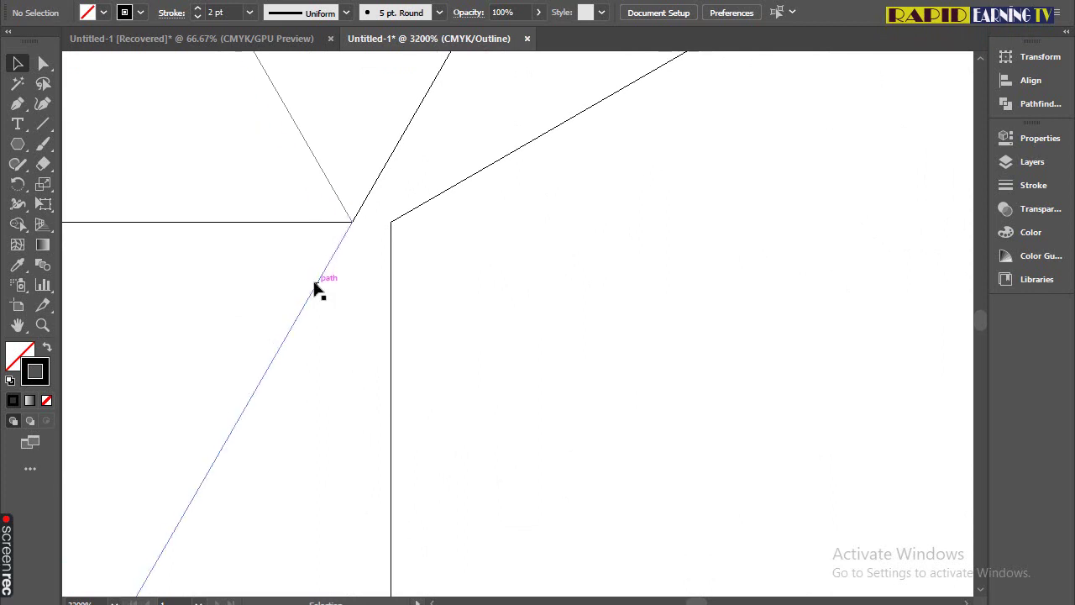
pyautogui.keyDown('alt'); pyautogui.scroll(-7, 459, 377); pyautogui.keyUp('alt')
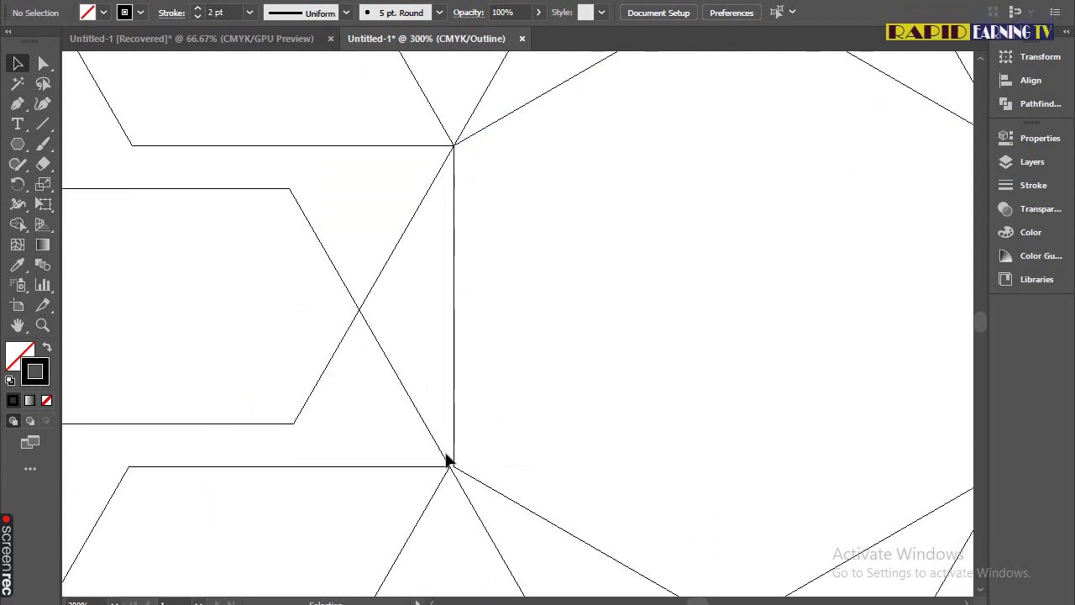
pyautogui.keyDown('alt'); pyautogui.scroll(12, 448, 461); pyautogui.keyUp('alt')
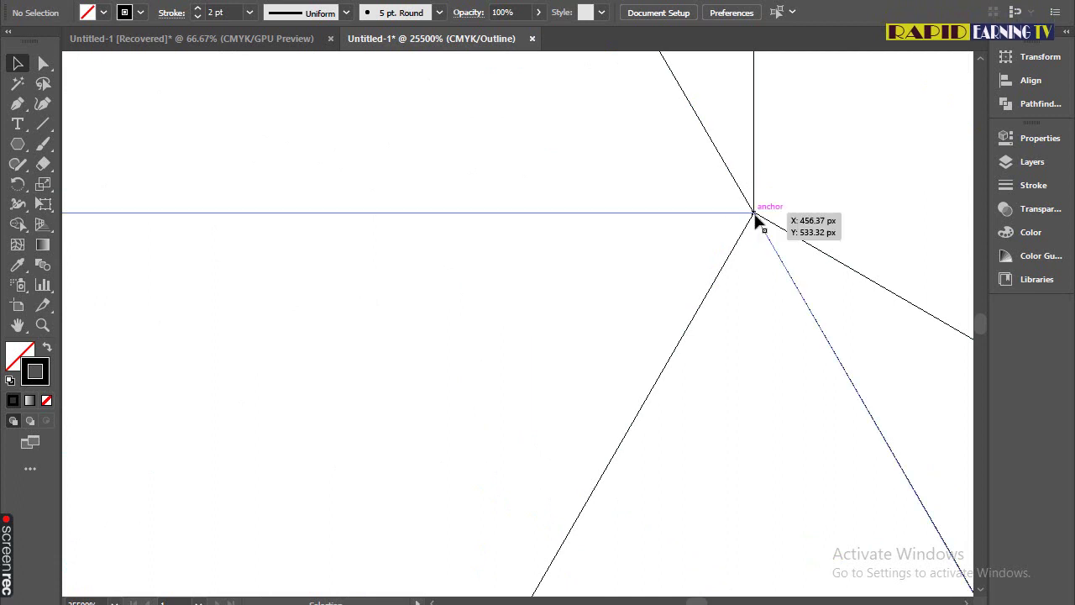
pyautogui.keyDown('alt'); pyautogui.scroll(-6, 715, 239); pyautogui.keyUp('alt')
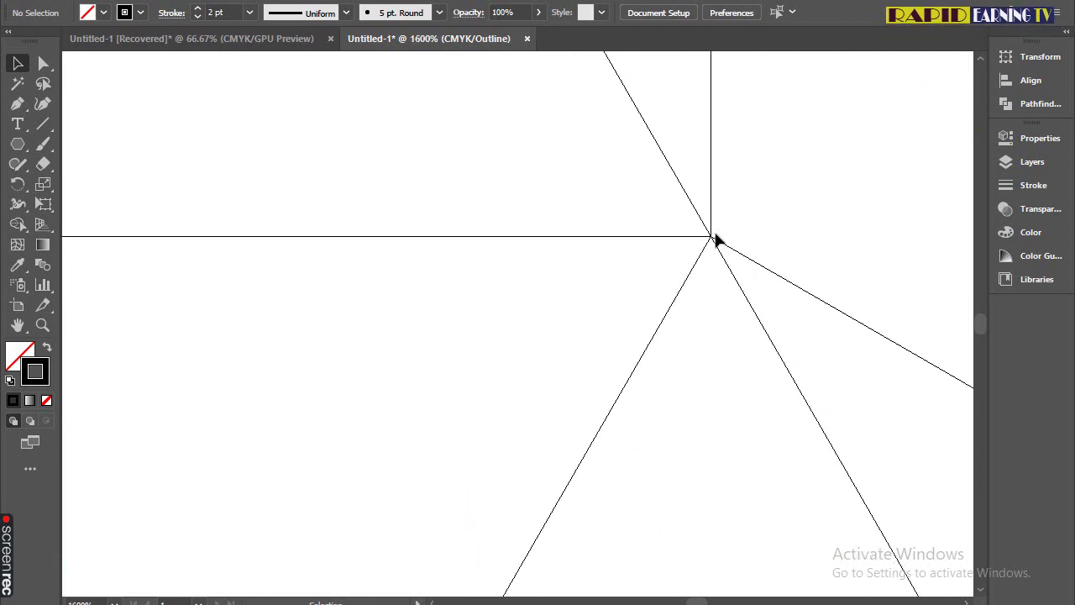
pyautogui.keyDown('alt'); pyautogui.scroll(-9, 715, 240); pyautogui.keyUp('alt')
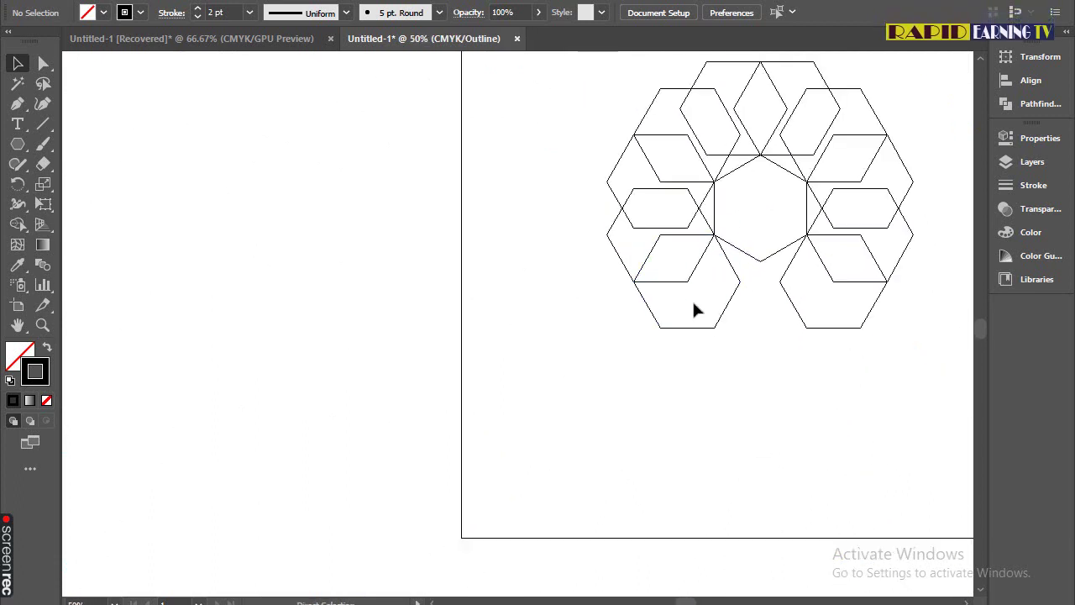
pyautogui.hotkey('ctrl', 'y')
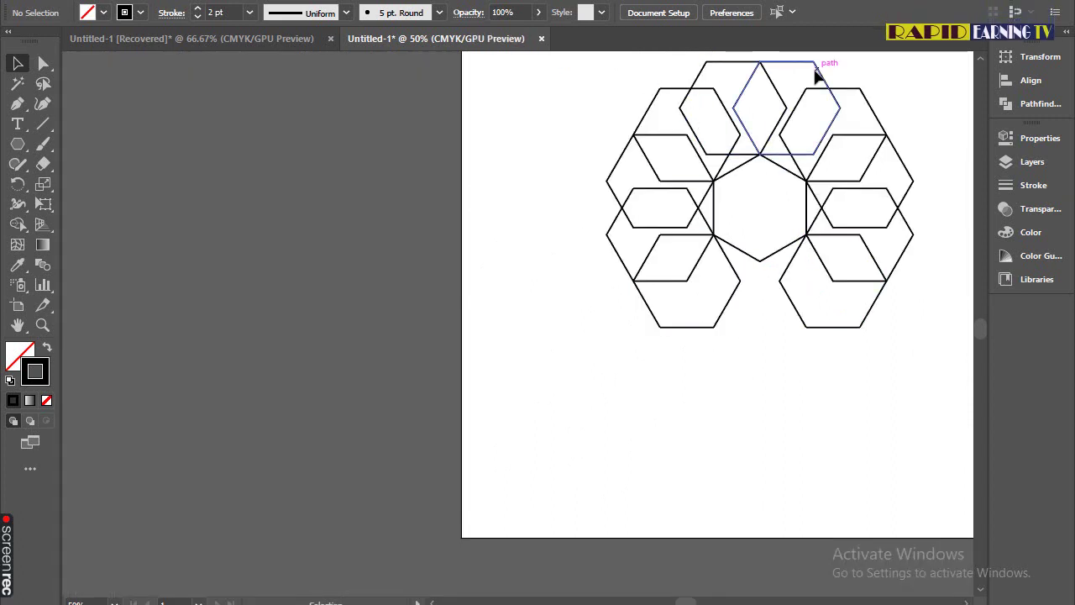
# Duplicate the top pair of hexagons straight down so their shared upper corner sits on the central hexagon's bottom vertex.
pyautogui.moveTo(668, 59); pyautogui.dragTo(846, 76)
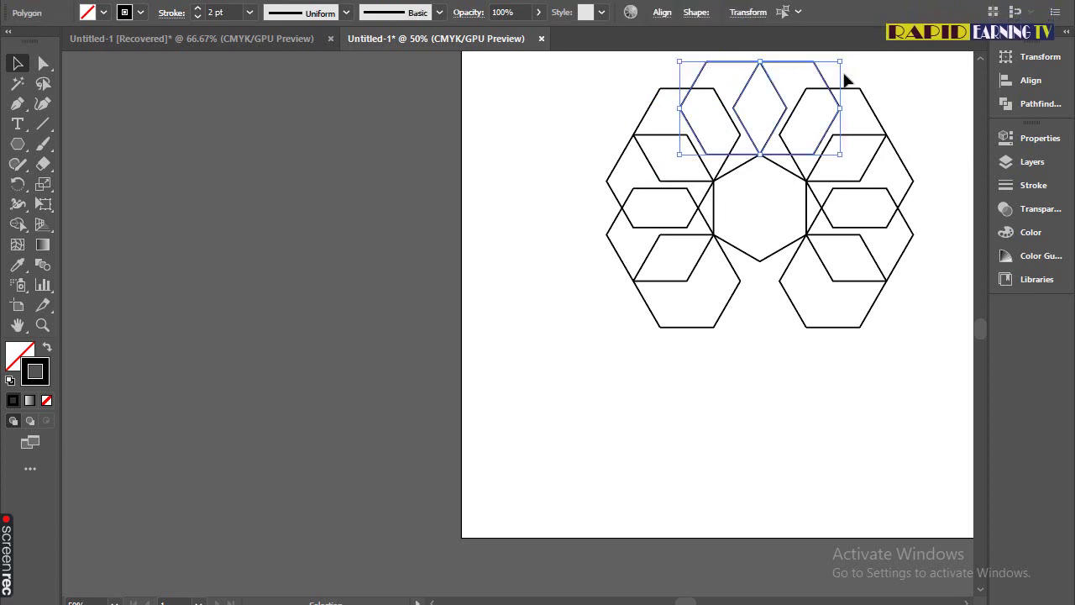
pyautogui.moveTo(766, 85); pyautogui.dragTo(781, 298)
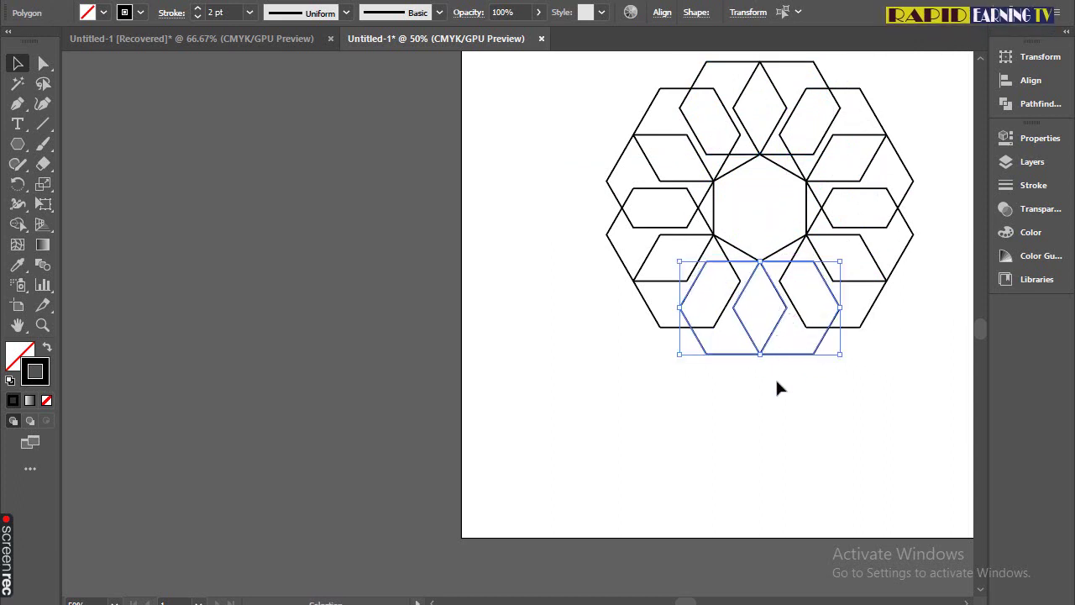
pyautogui.click(754, 237)
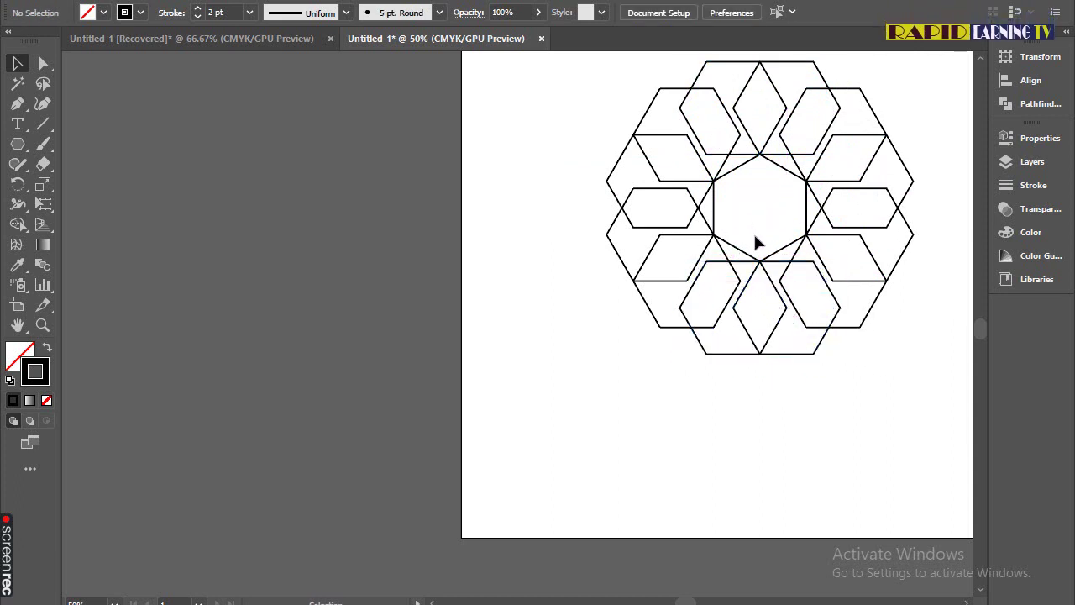
# Align the bottom hexagons' corners exactly on the central hexagon's bottom vertex in Outline view, and return to Preview.
pyautogui.hotkey('ctrl', 'y')
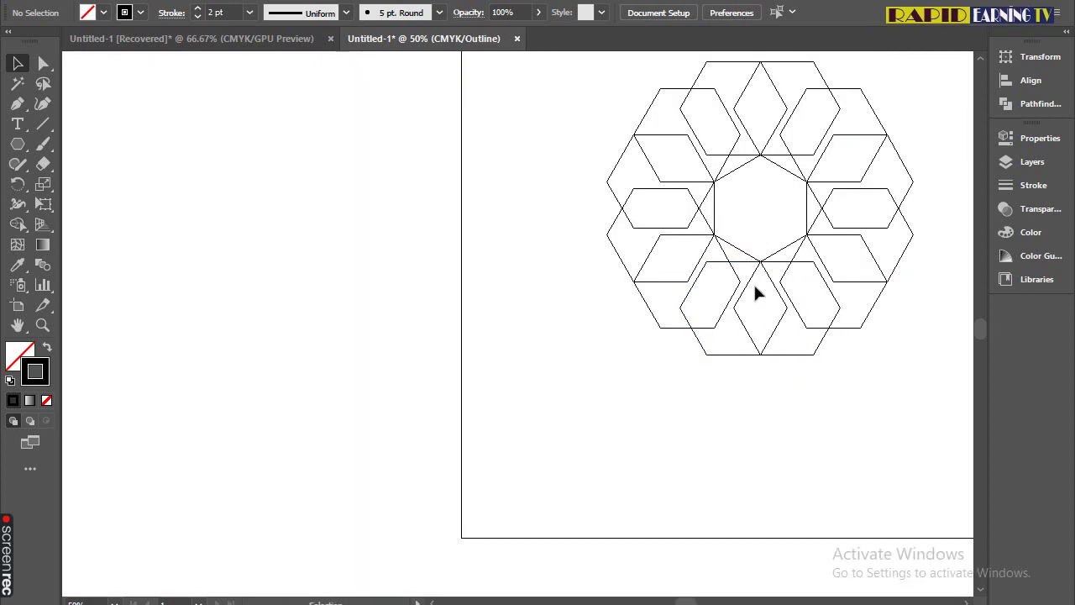
pyautogui.scroll(1, 750, 270)
pyautogui.scroll(7, 750, 271)
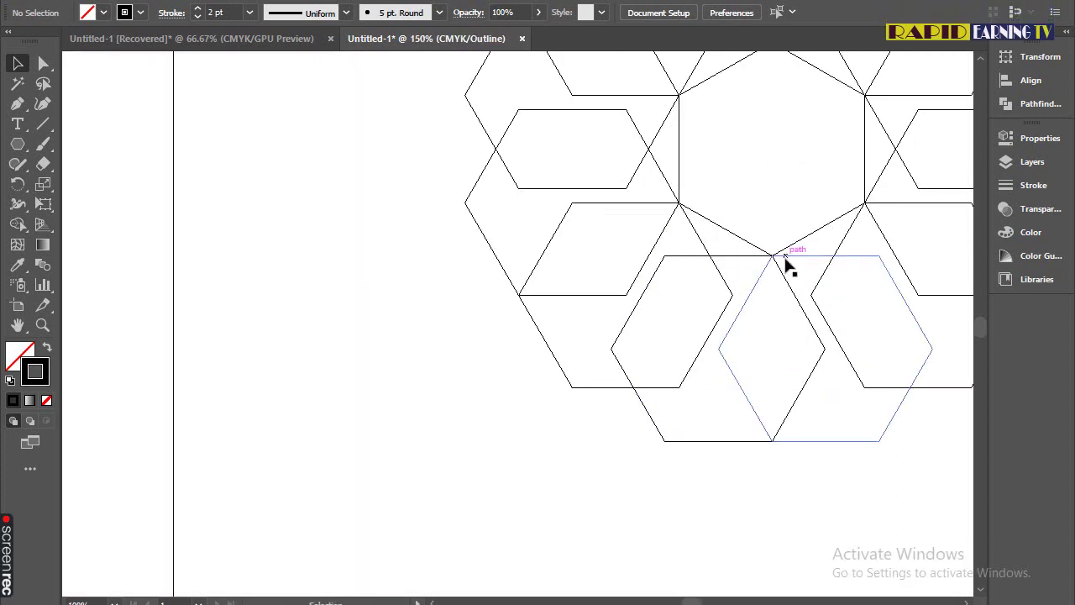
pyautogui.scroll(7, 708, 256)
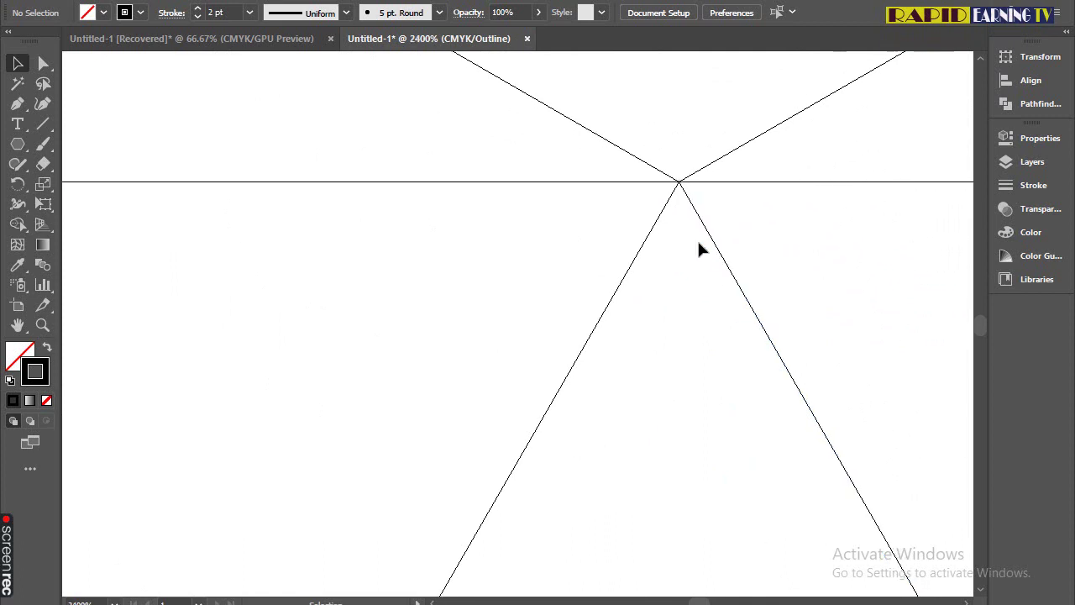
pyautogui.scroll(2, 624, 211)
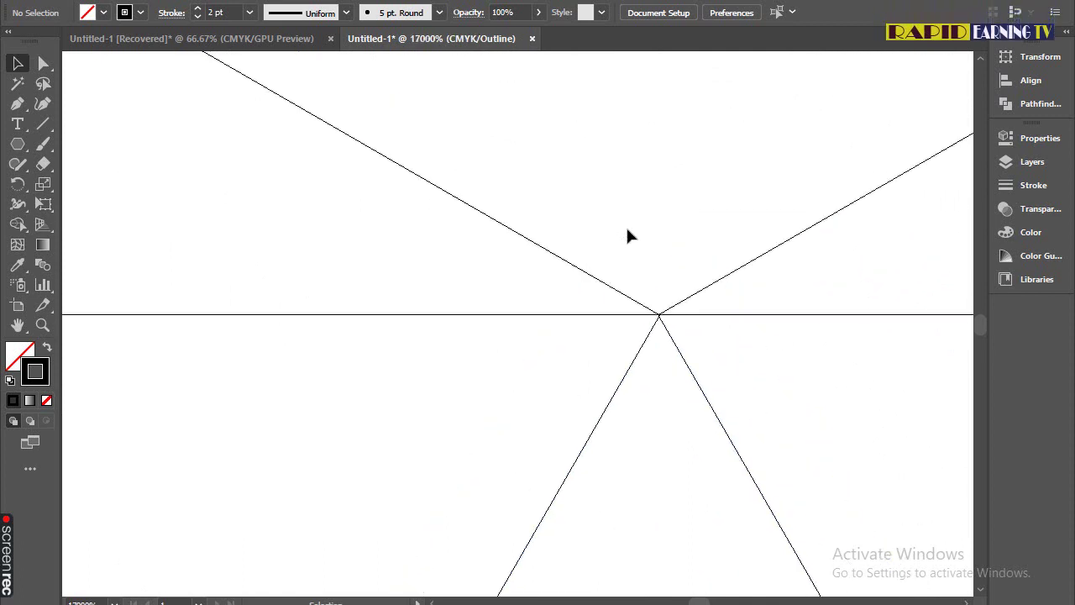
pyautogui.scroll(3, 573, 418)
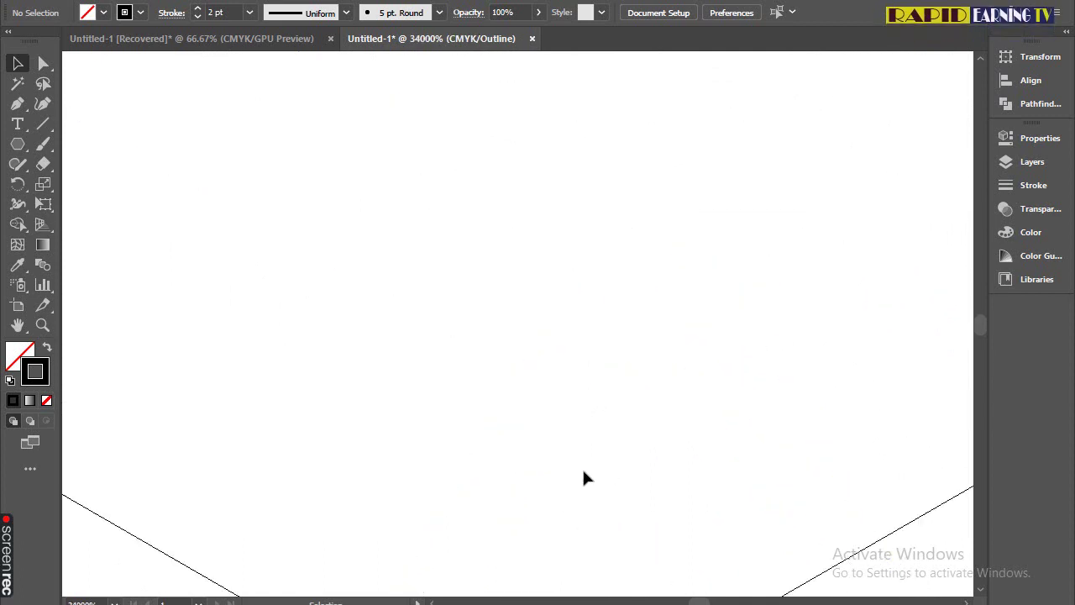
pyautogui.scroll(-3, 582, 467)
pyautogui.scroll(1, 518, 429)
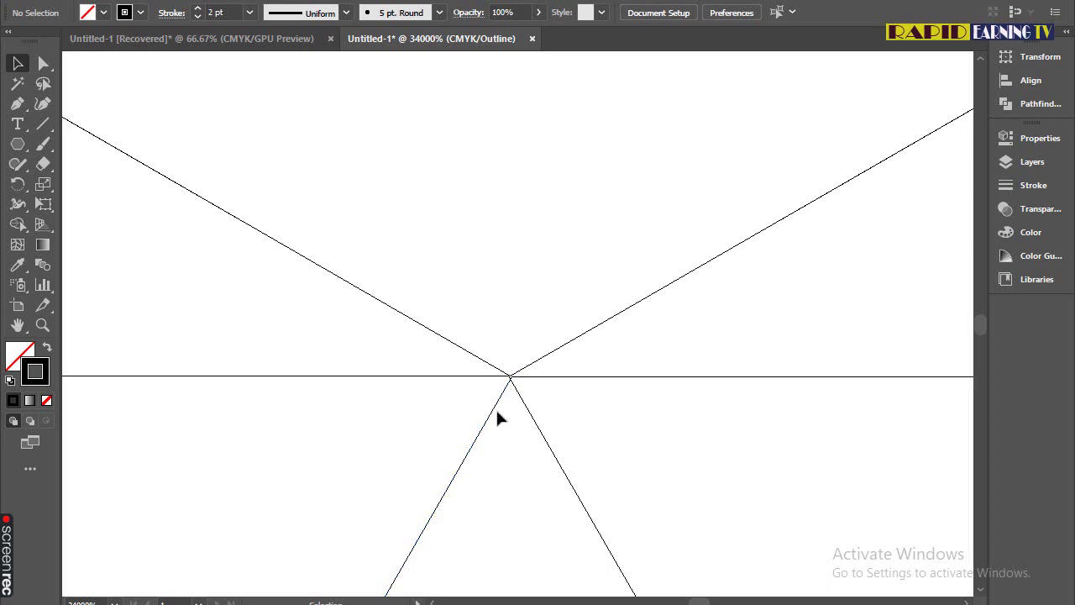
pyautogui.moveTo(492, 409); pyautogui.dragTo(490, 412)
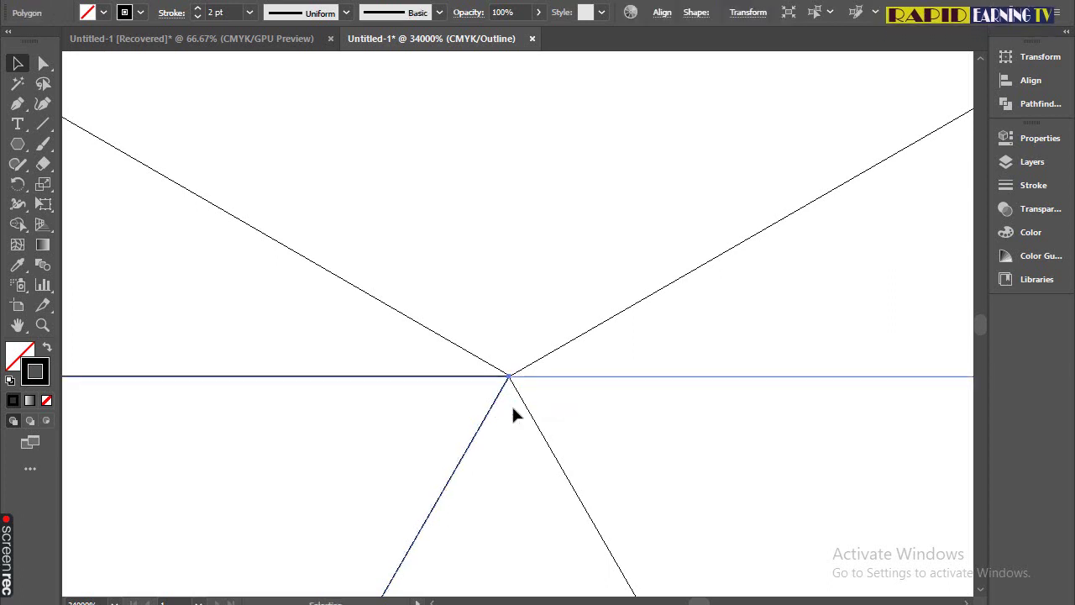
pyautogui.click(570, 418)
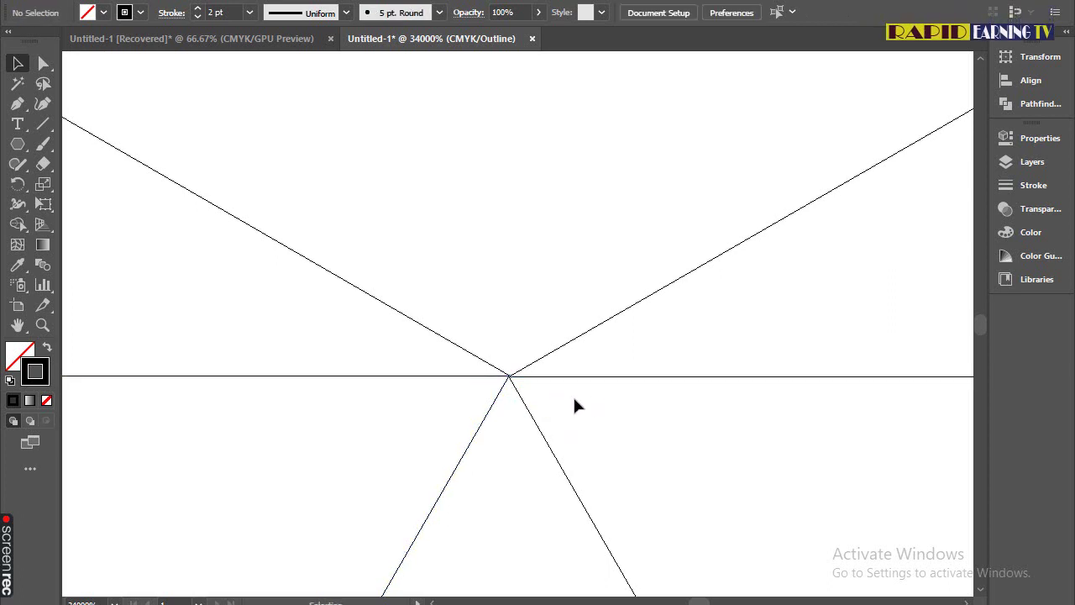
pyautogui.scroll(-15, 857, 447)
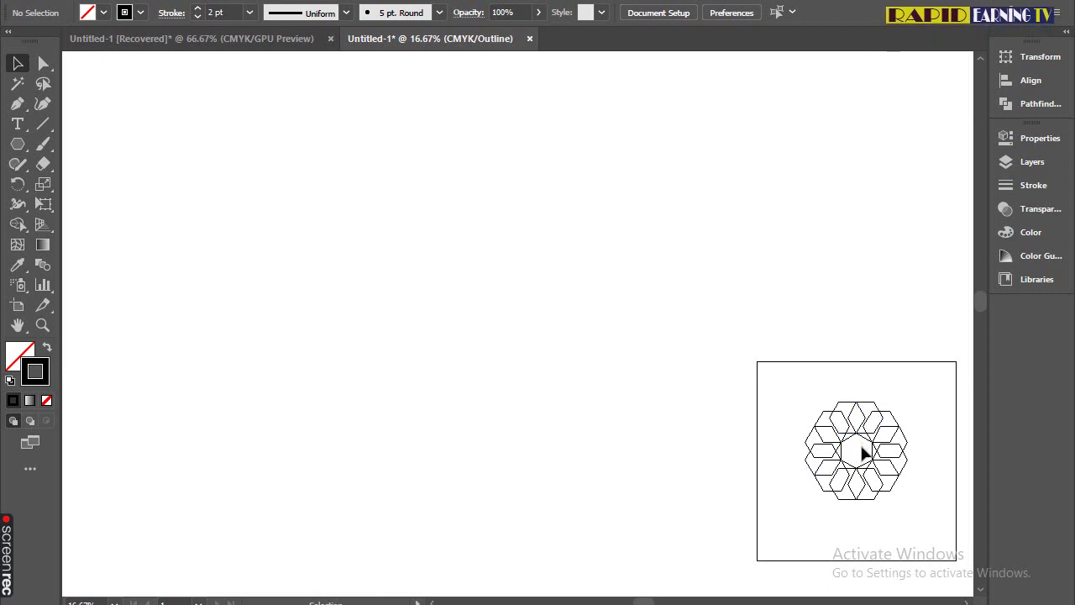
pyautogui.hotkey('ctrl', 'y')
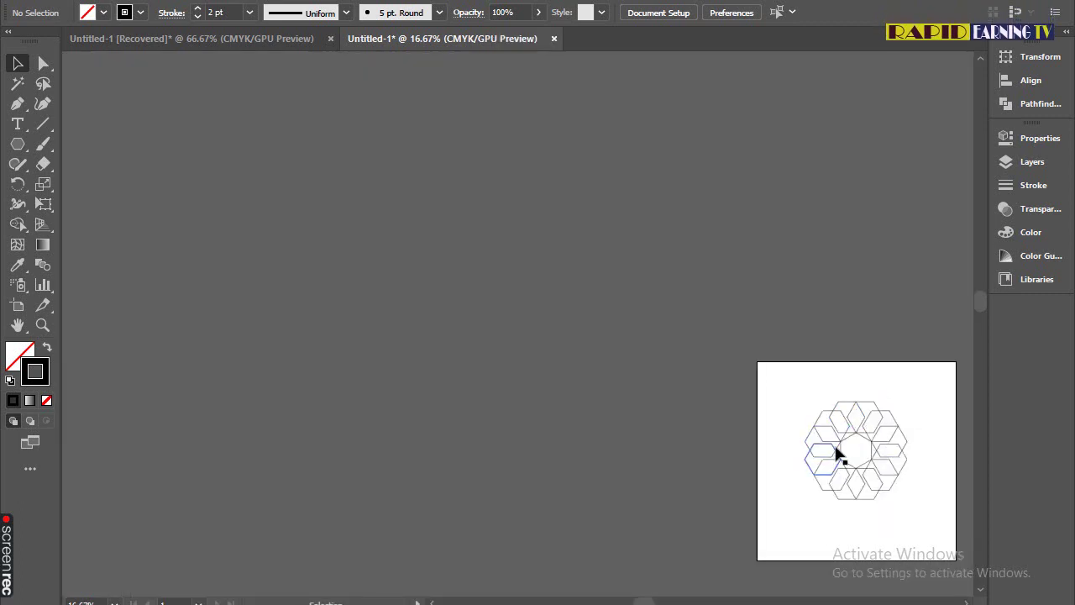
# Close the ring's upper-left and upper-right outer gaps with straight Pen tool lines between the neighbouring hexagons' outer corners.
pyautogui.scroll(4, 878, 479)
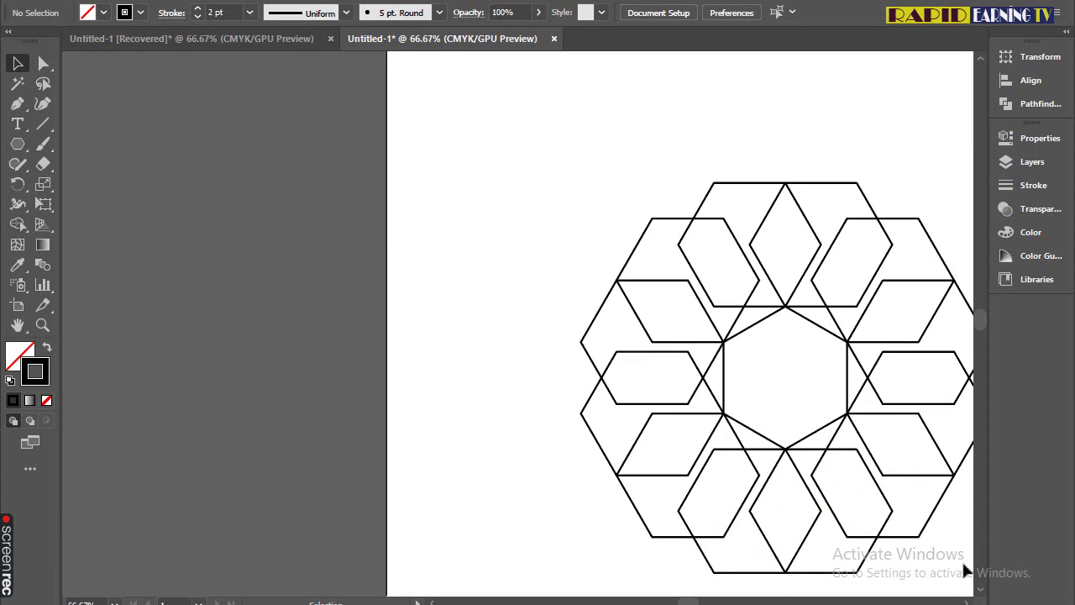
pyautogui.scroll(-2, 430, 105)
pyautogui.hscroll(4, 430, 105)
pyautogui.press('x')
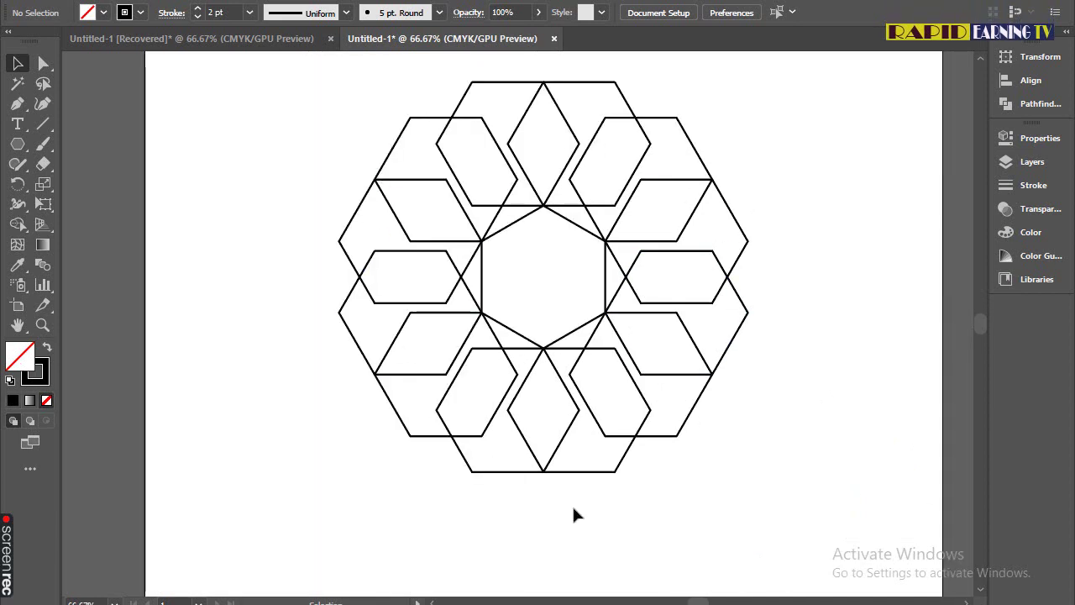
pyautogui.click(16, 107)
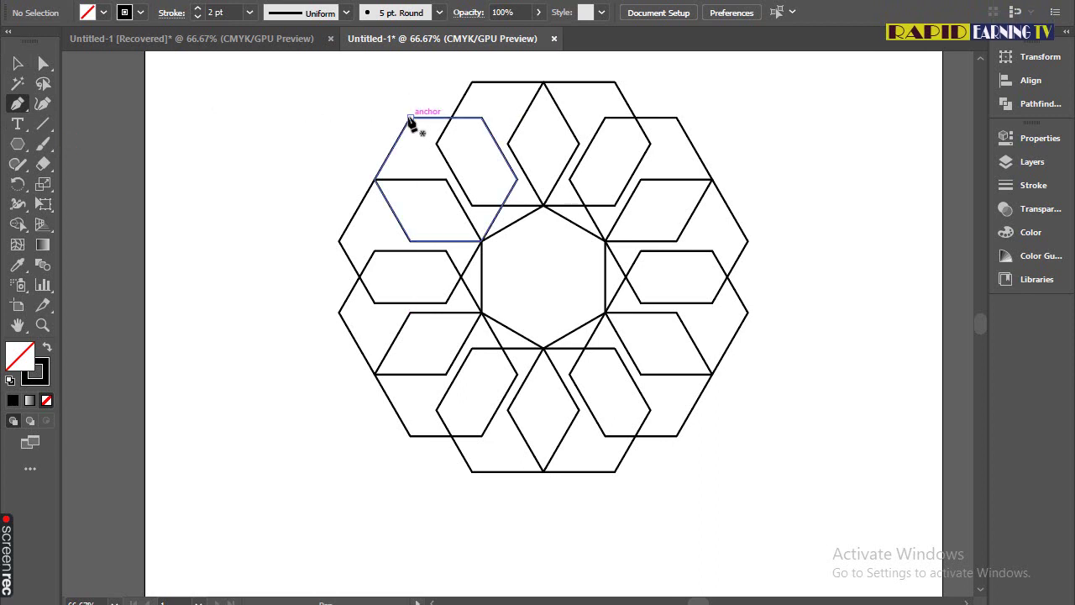
pyautogui.click(409, 118)
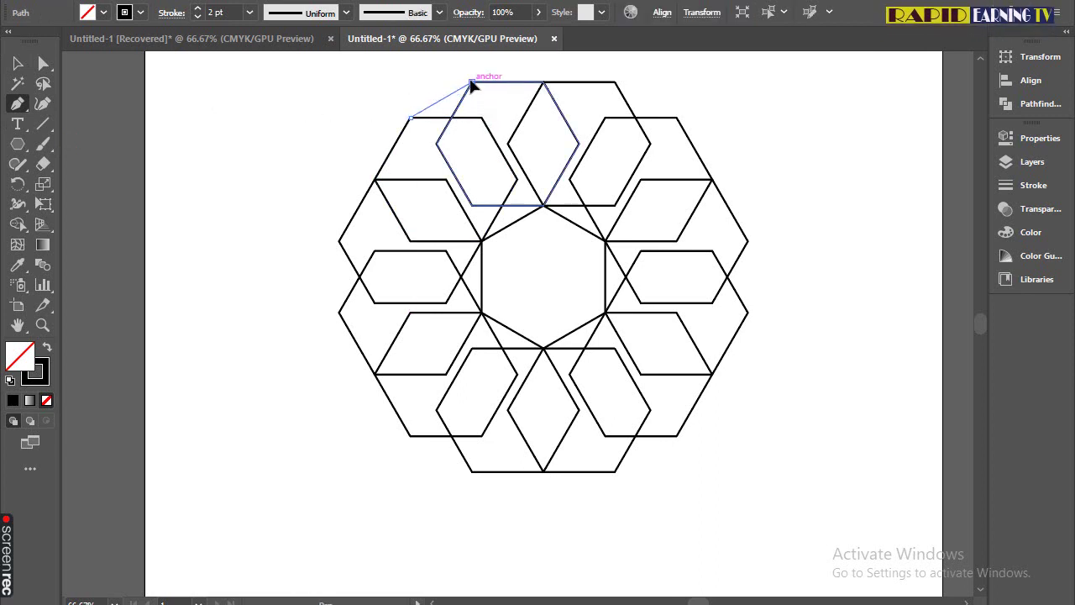
pyautogui.click(471, 81)
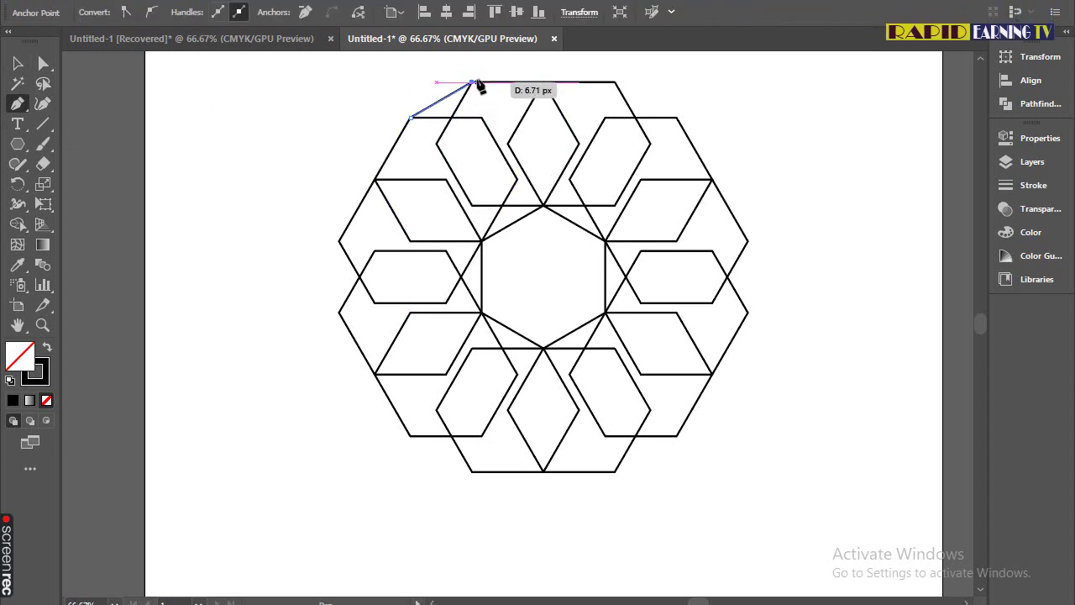
pyautogui.click(615, 81)
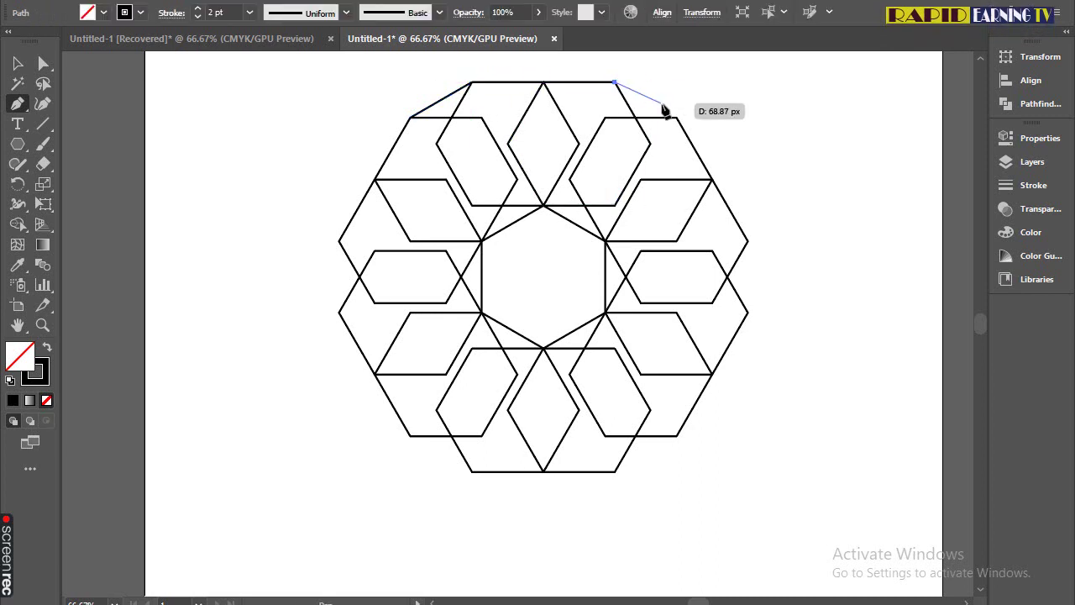
pyautogui.click(677, 117)
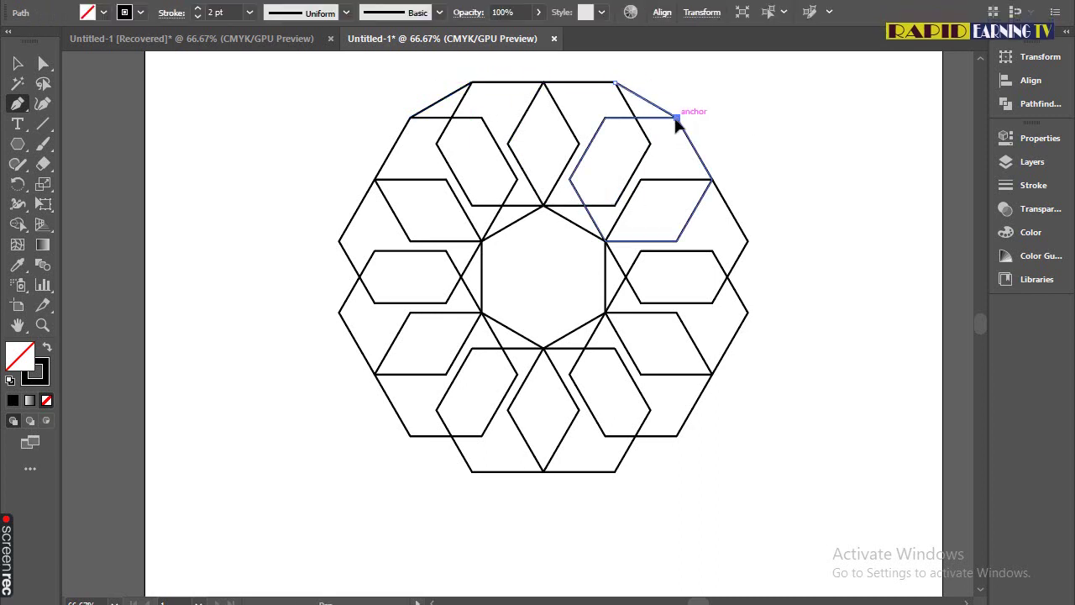
# Join the neighbouring hexagons' outer corners with straight Pen lines across the ring's right, lower-right, lower-left and left gaps.
pyautogui.click(748, 241)
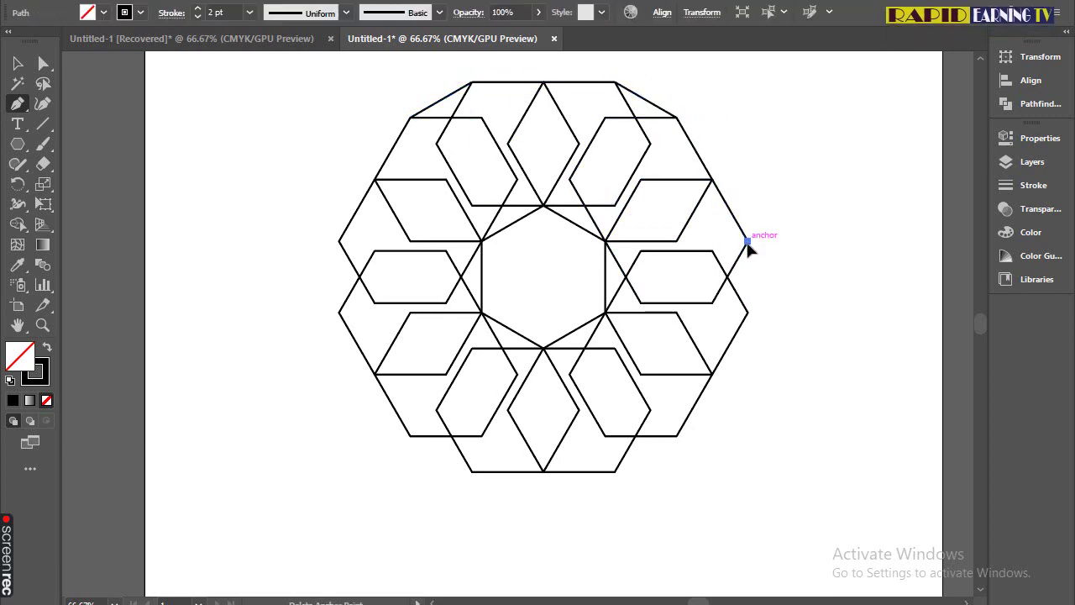
pyautogui.click(748, 312)
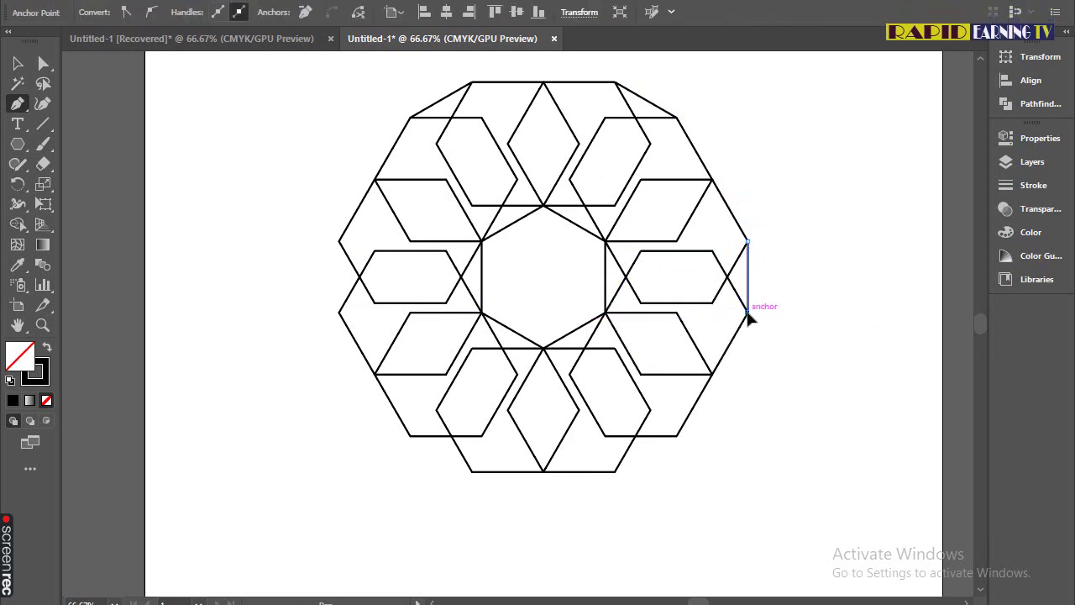
pyautogui.keyDown('ctrl'); pyautogui.click(664, 449); pyautogui.keyUp('ctrl')
pyautogui.click(339, 312)
pyautogui.click(339, 312)
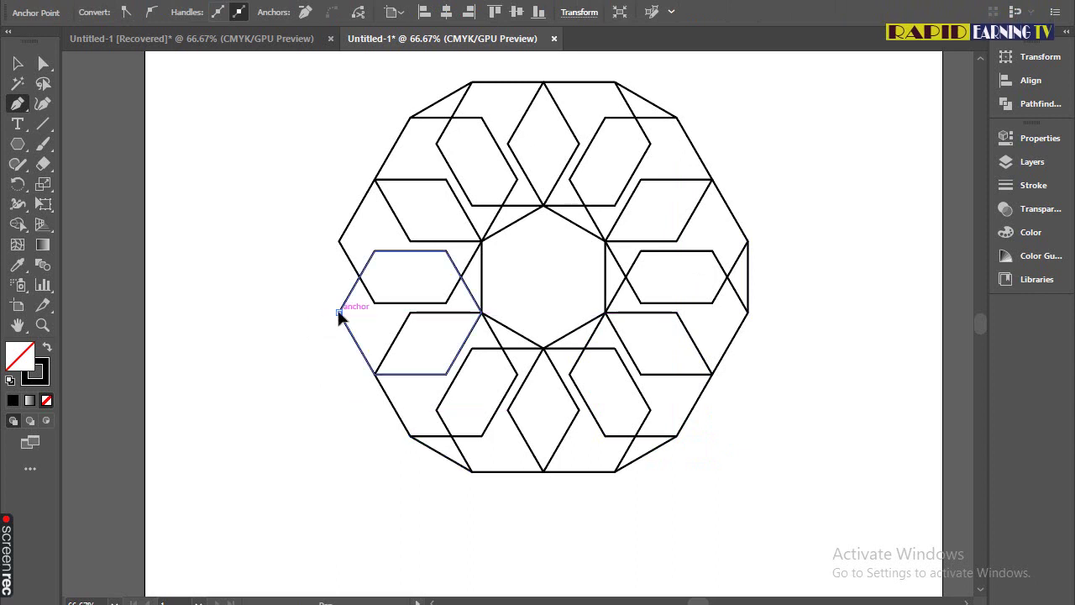
pyautogui.click(339, 242)
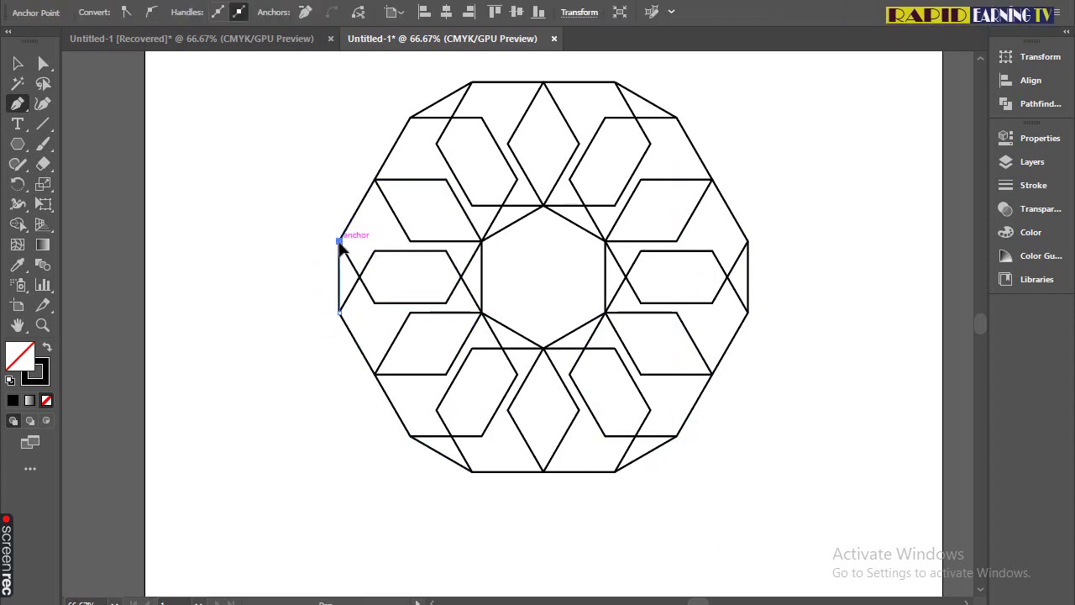
# Set the stroke colour to dark red 6b0d28 with the left vertical line still selected, keeping the Pen tool active.
pyautogui.click(16, 67)
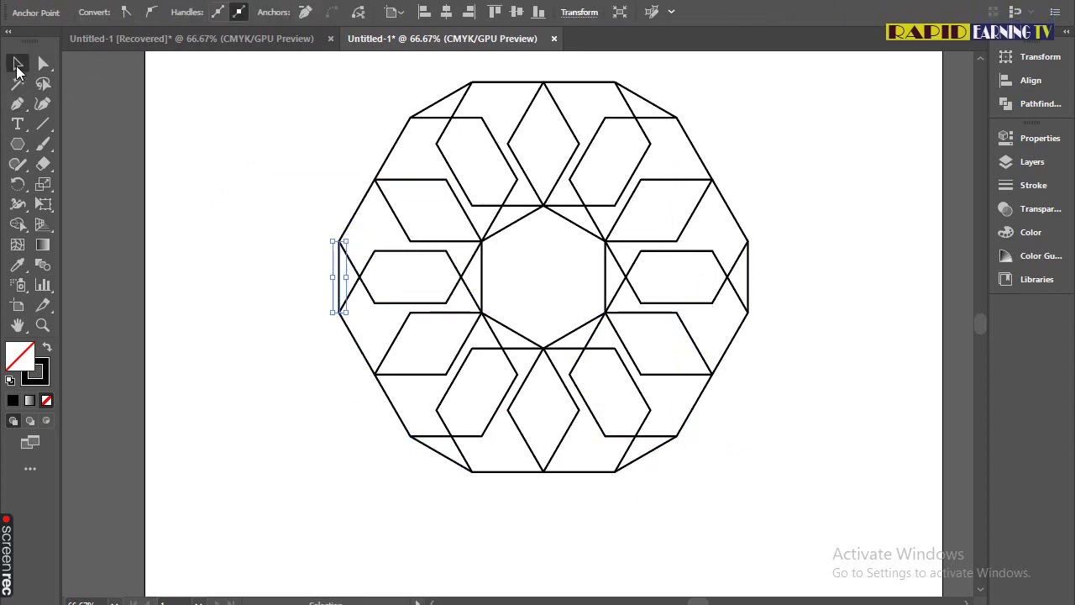
pyautogui.click(16, 109)
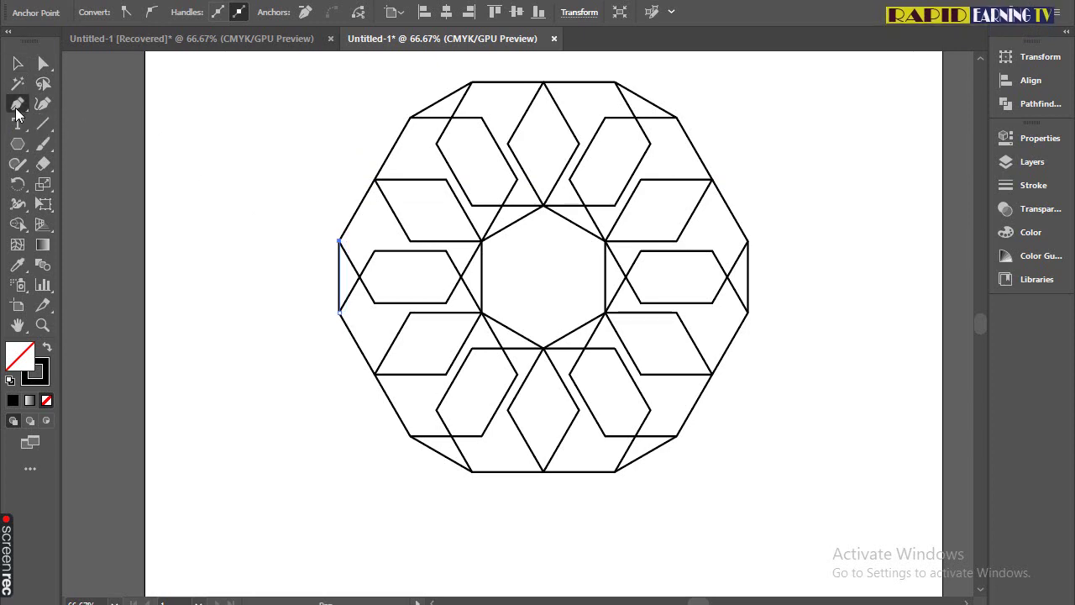
pyautogui.doubleClick(47, 362)
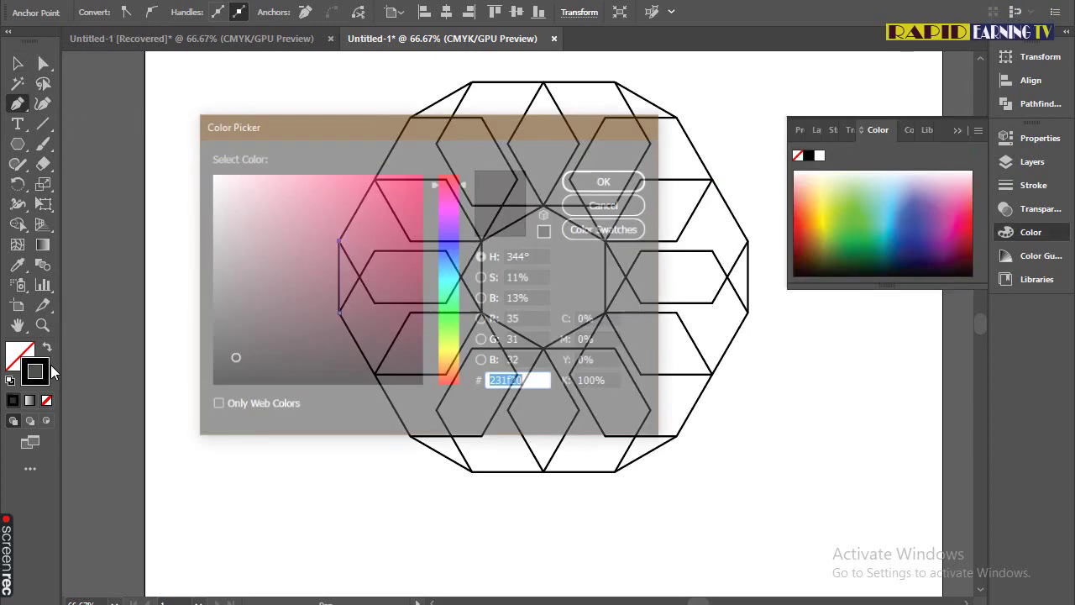
pyautogui.write('6b0d28')
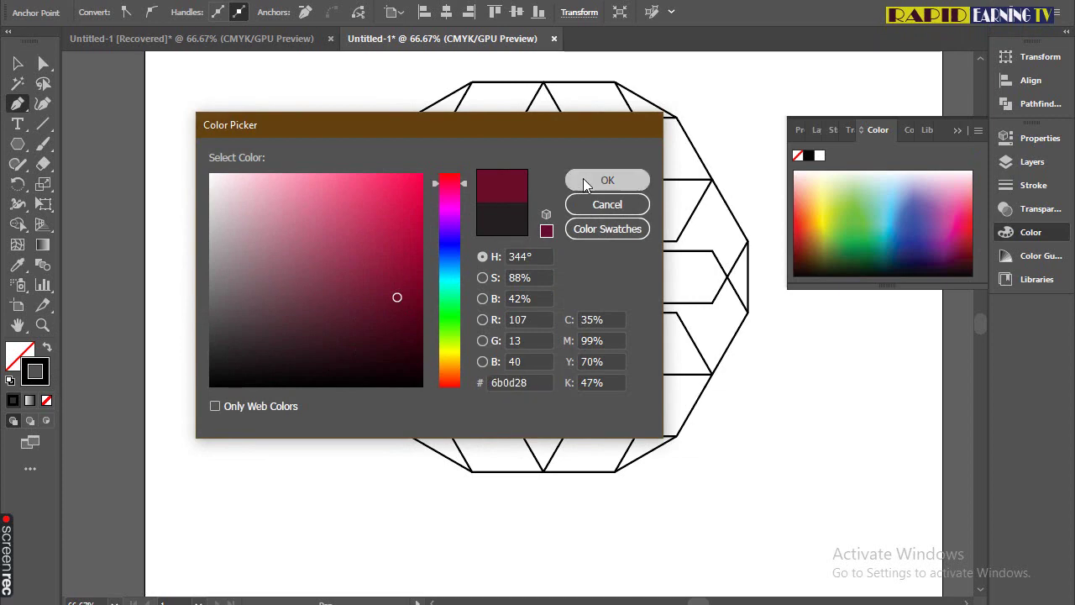
pyautogui.click(583, 179)
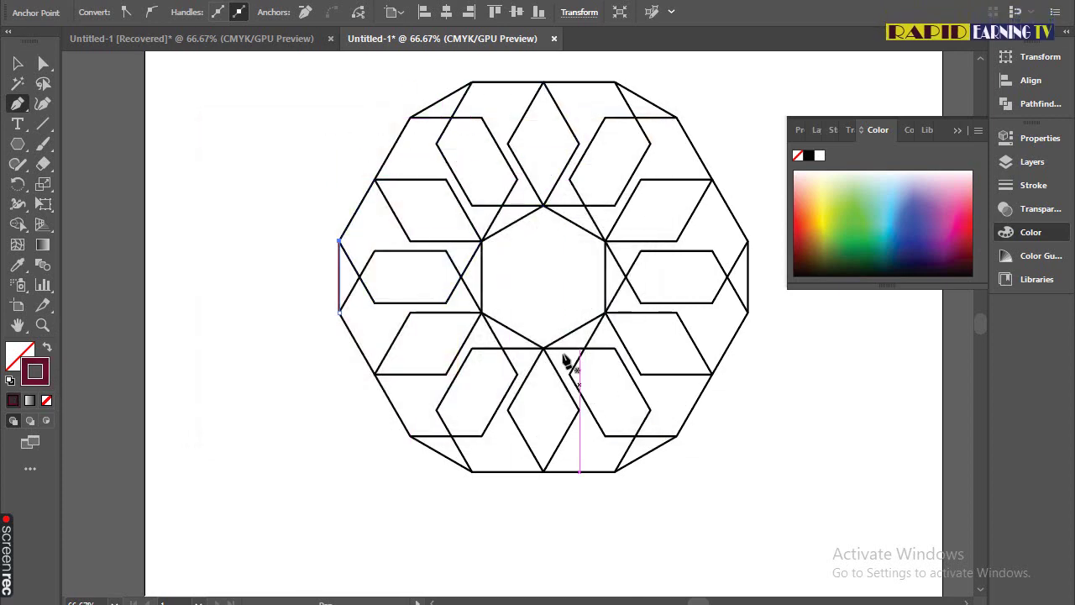
# Draw a three-segment Pen line across the ring's top, joining four neighbouring hexagons' right corners from the upper-left to the upper-right hexagon.
pyautogui.click(516, 180)
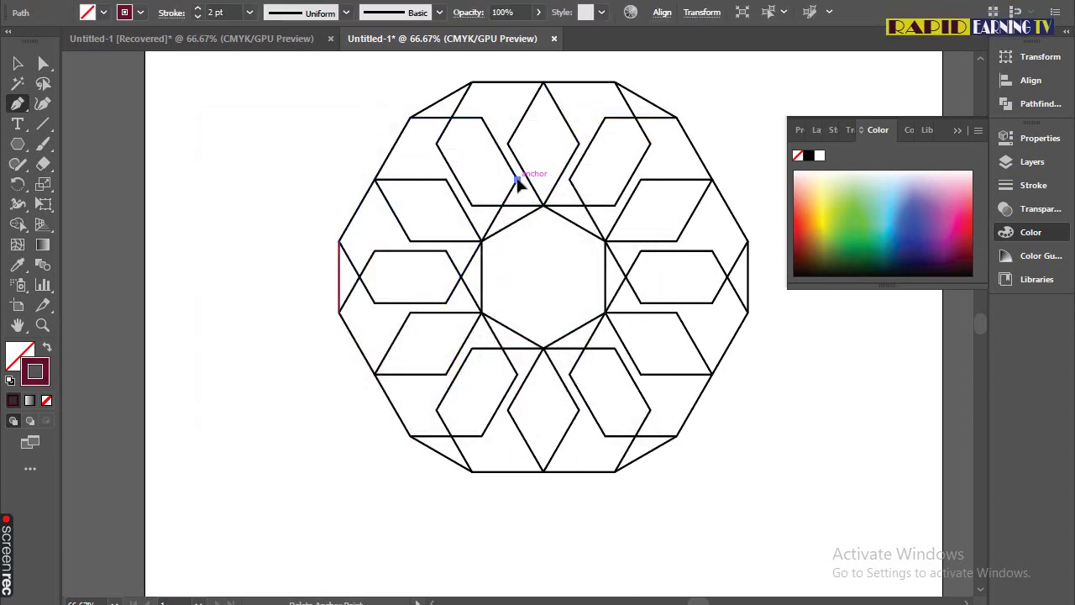
pyautogui.click(580, 144)
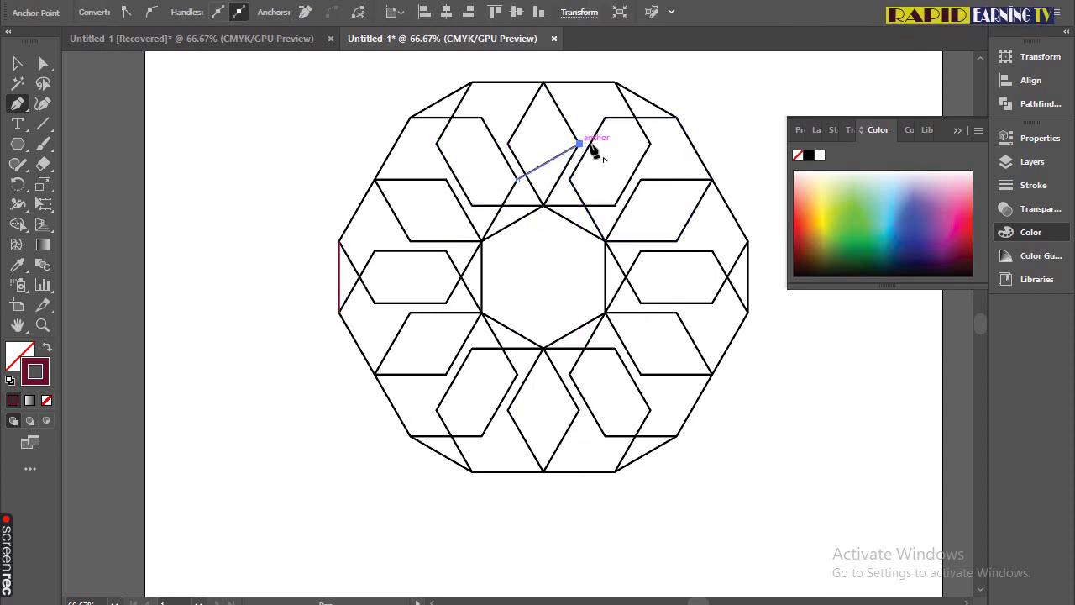
pyautogui.click(648, 144)
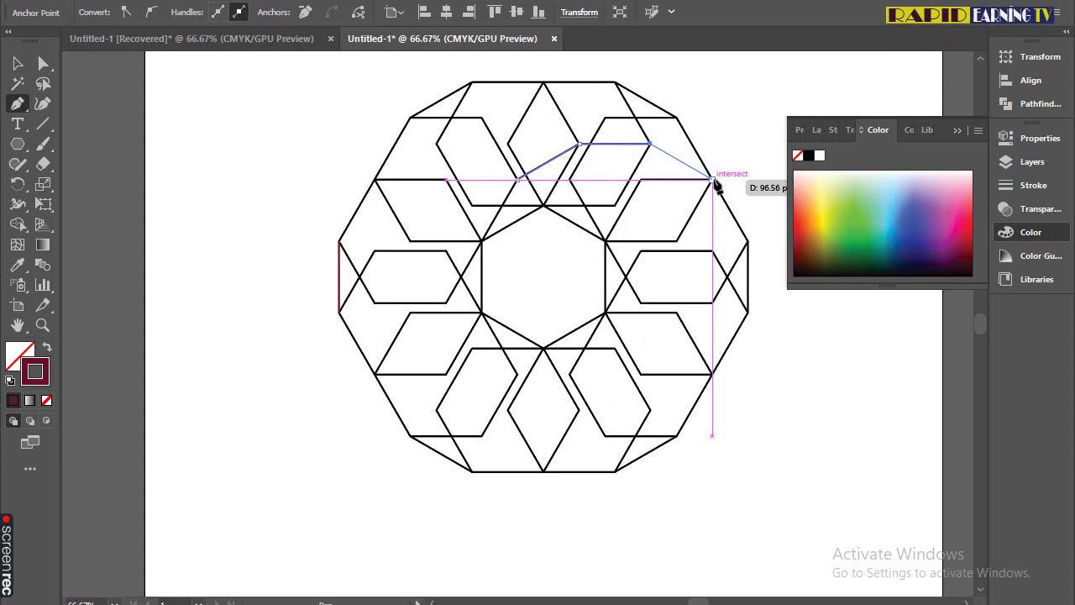
pyautogui.click(713, 180)
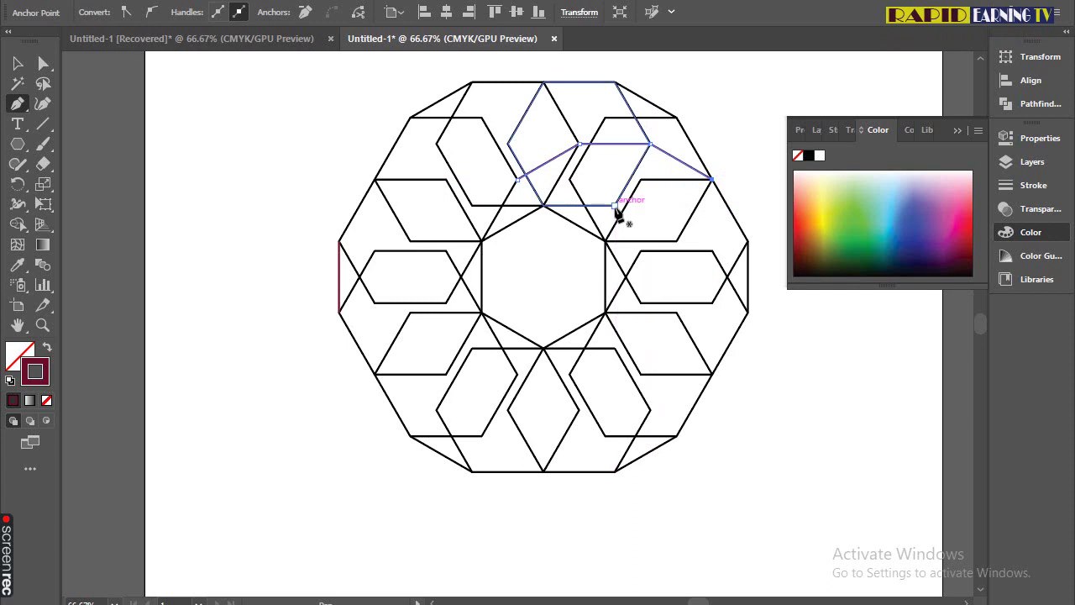
# Draw a three-segment Pen line down the ring's upper-right and right sides through four neighbouring hexagons' lower-right corners, and end the path.
pyautogui.click(615, 205)
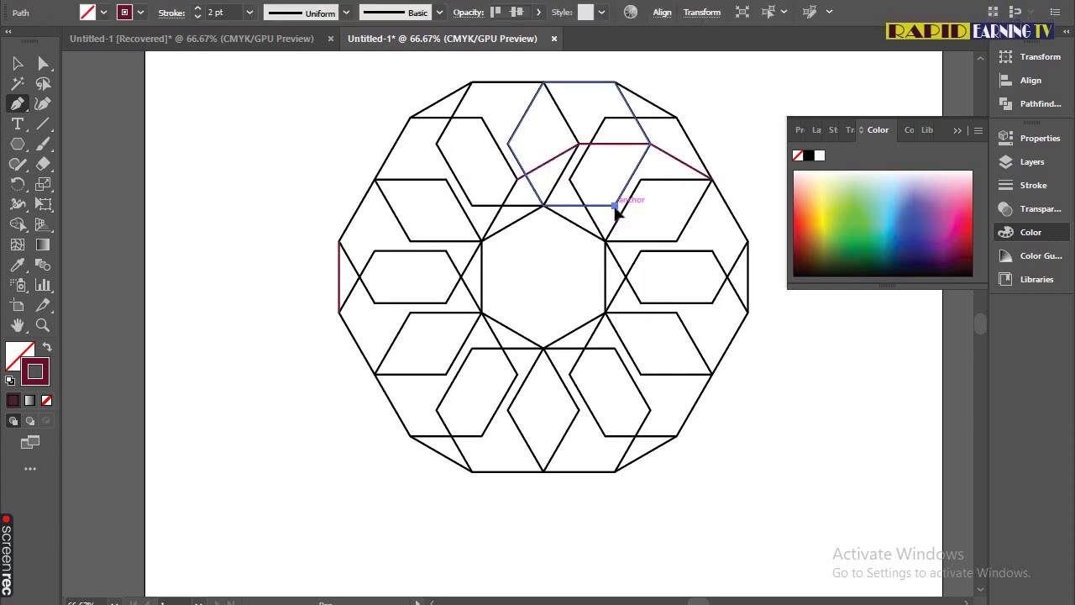
pyautogui.click(677, 242)
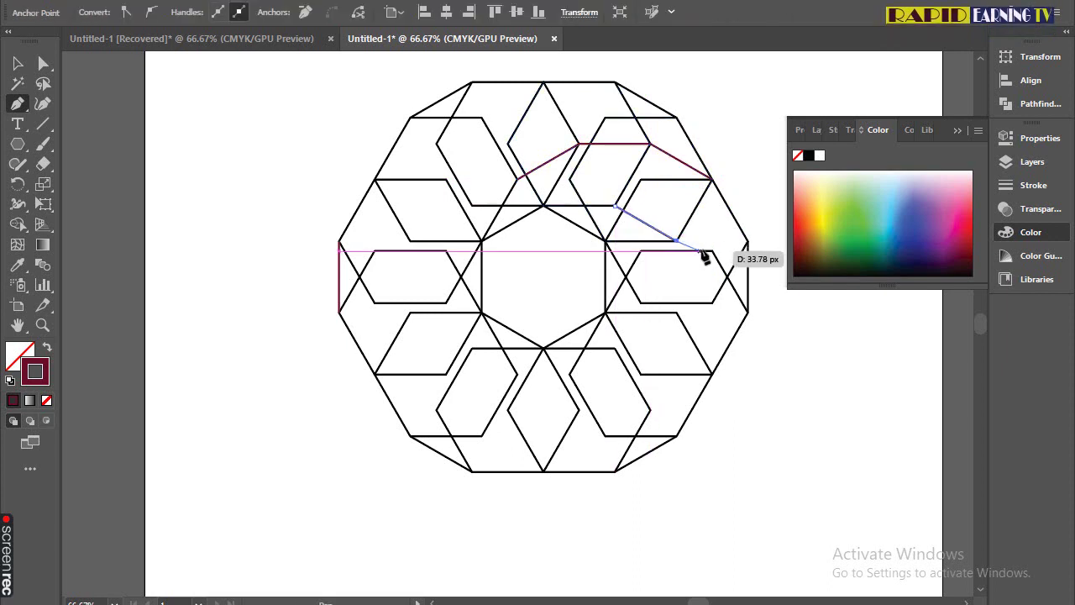
pyautogui.click(712, 302)
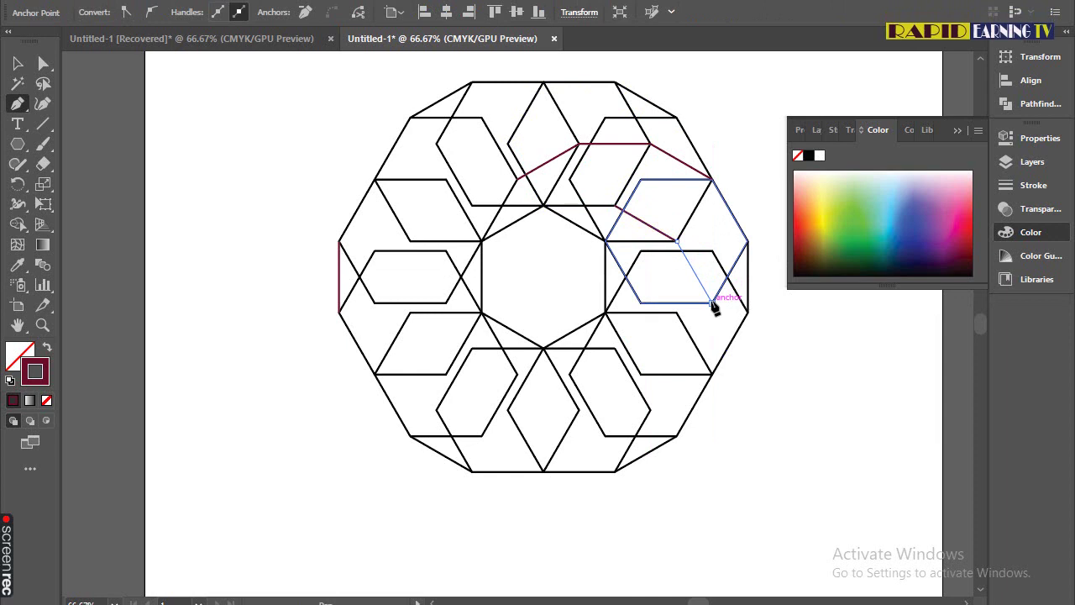
pyautogui.click(712, 374)
pyautogui.press('Escape')
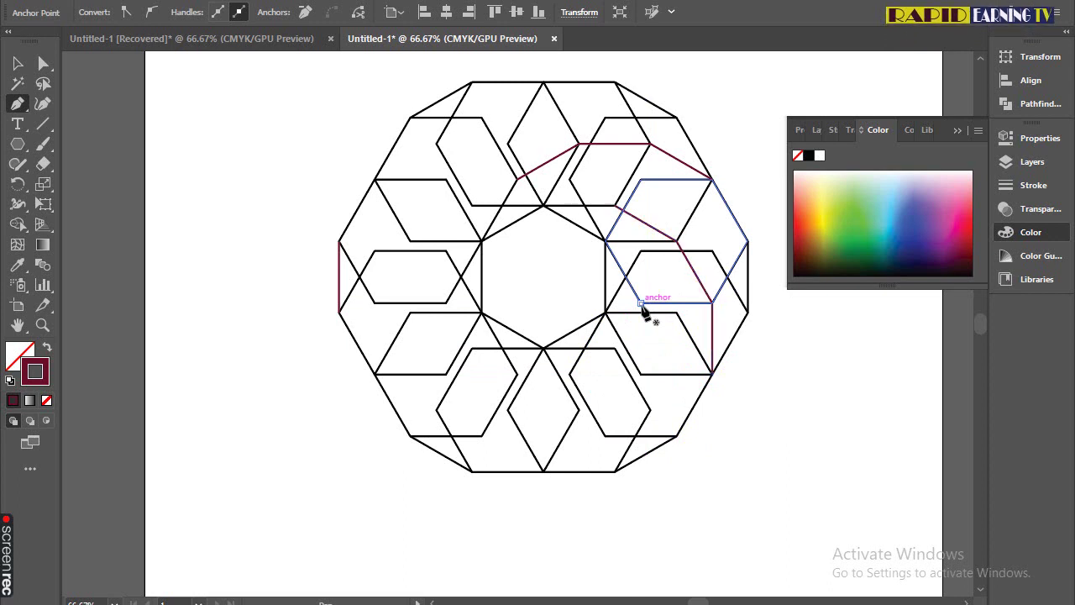
# Draw a three-segment Pen line through four hexagons' lower-left corners, from the ring's right side down to its bottom centre point.
pyautogui.click(641, 302)
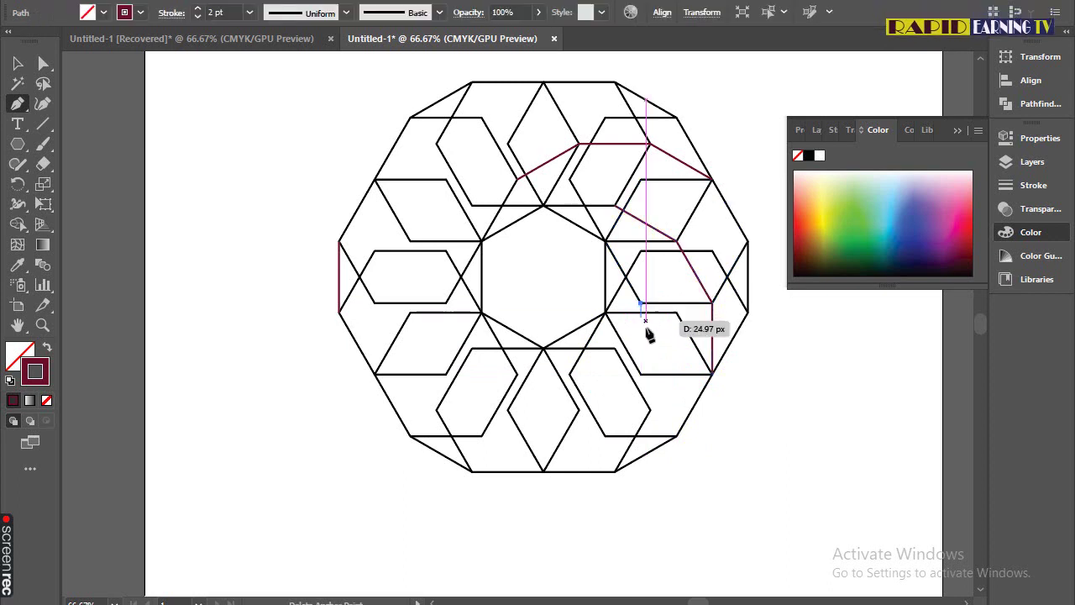
pyautogui.click(641, 375)
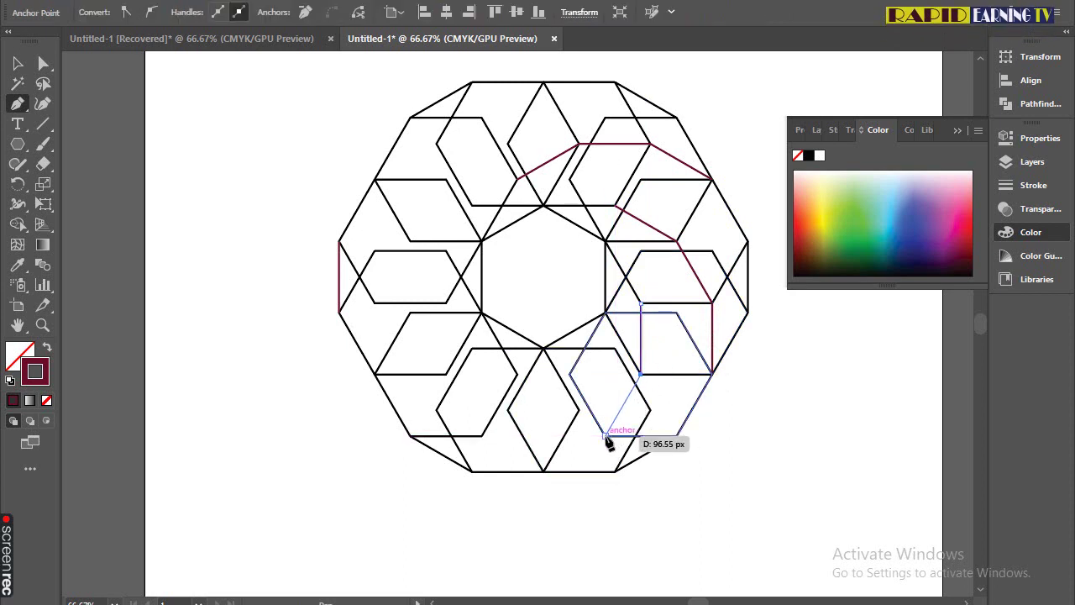
pyautogui.click(606, 435)
pyautogui.click(545, 472)
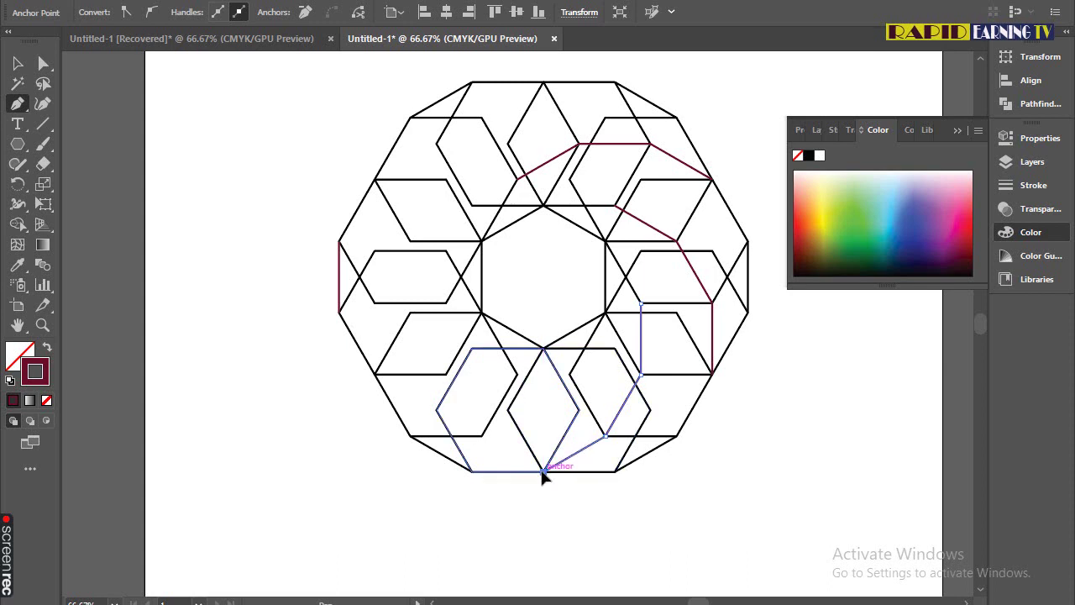
# Draw a three-segment Pen line across the ring's bottom, joining four hexagons' left corners from the lower-right to the lower-left hexagon.
pyautogui.click(569, 376)
pyautogui.click(569, 378)
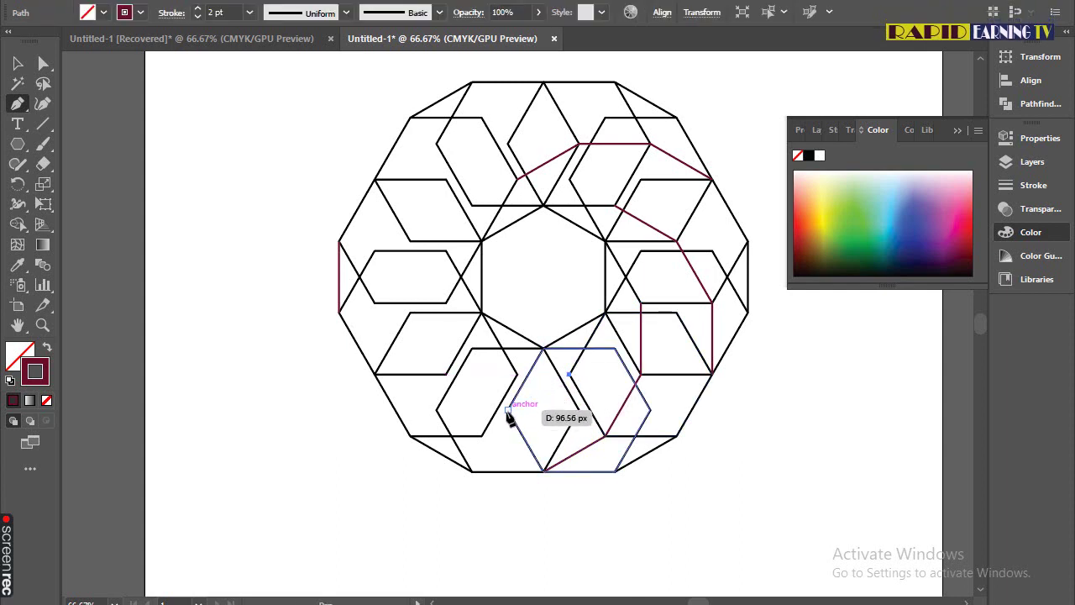
pyautogui.click(508, 410)
pyautogui.click(437, 410)
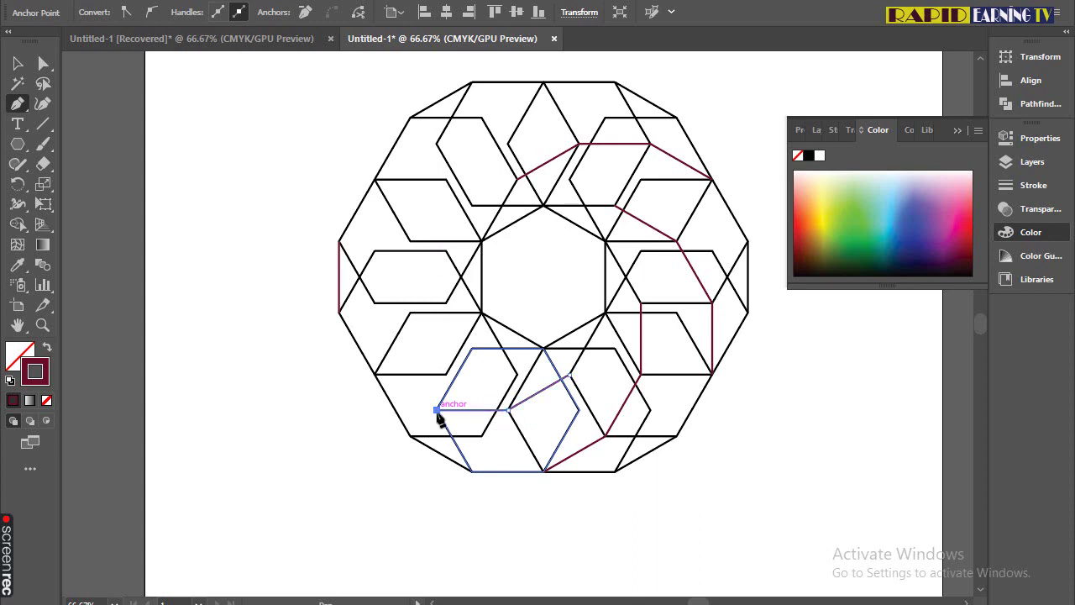
pyautogui.click(375, 377)
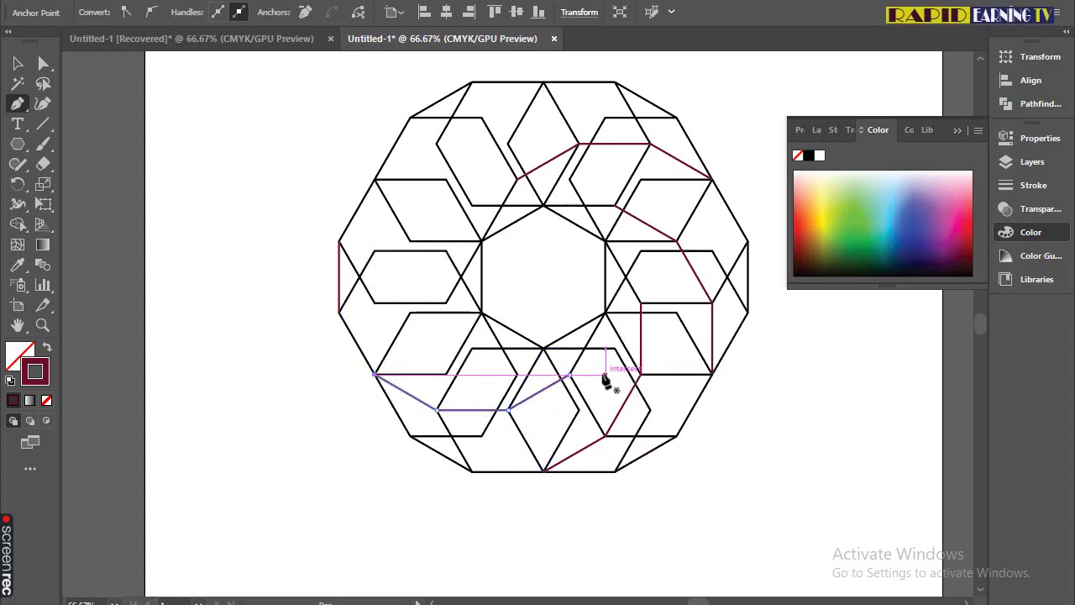
# Draw a three-segment Pen line up the ring's lower-left and left sides through four hexagons' upper-left corners, and end the path.
pyautogui.click(471, 348)
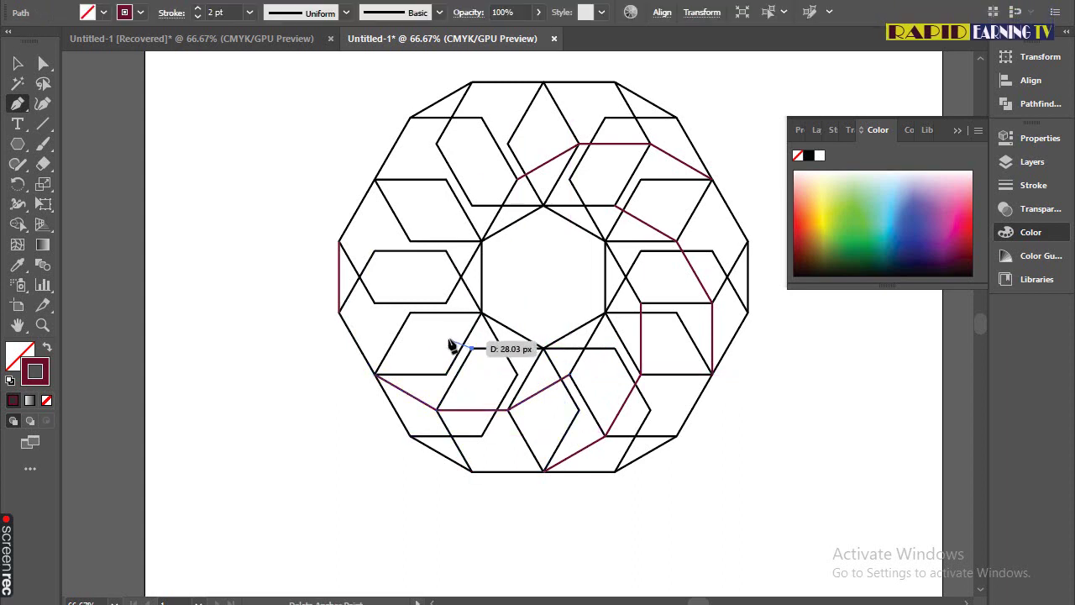
pyautogui.click(411, 314)
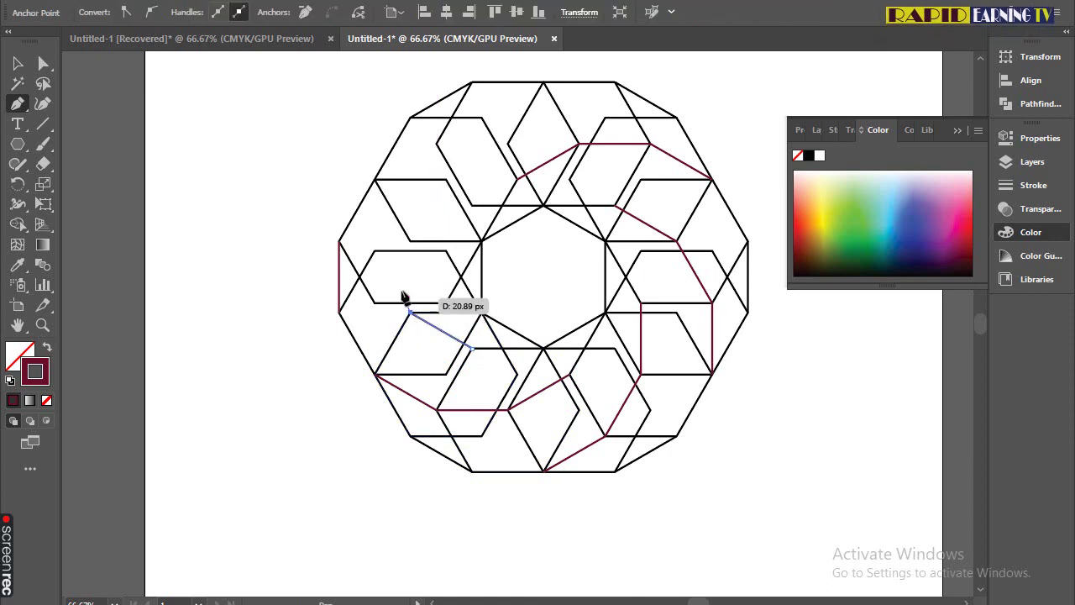
pyautogui.click(374, 250)
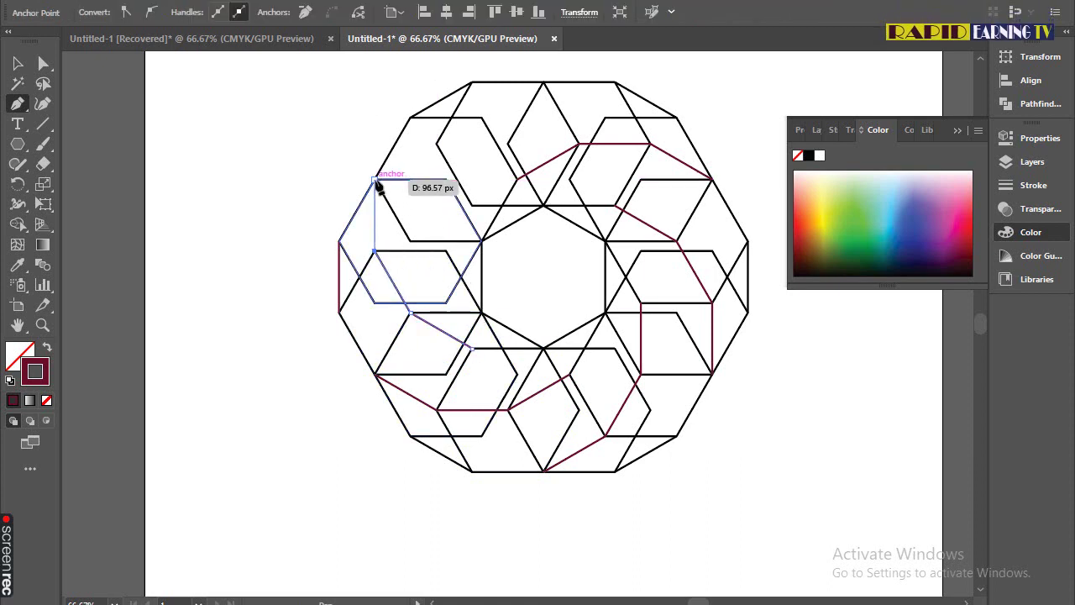
pyautogui.click(375, 180)
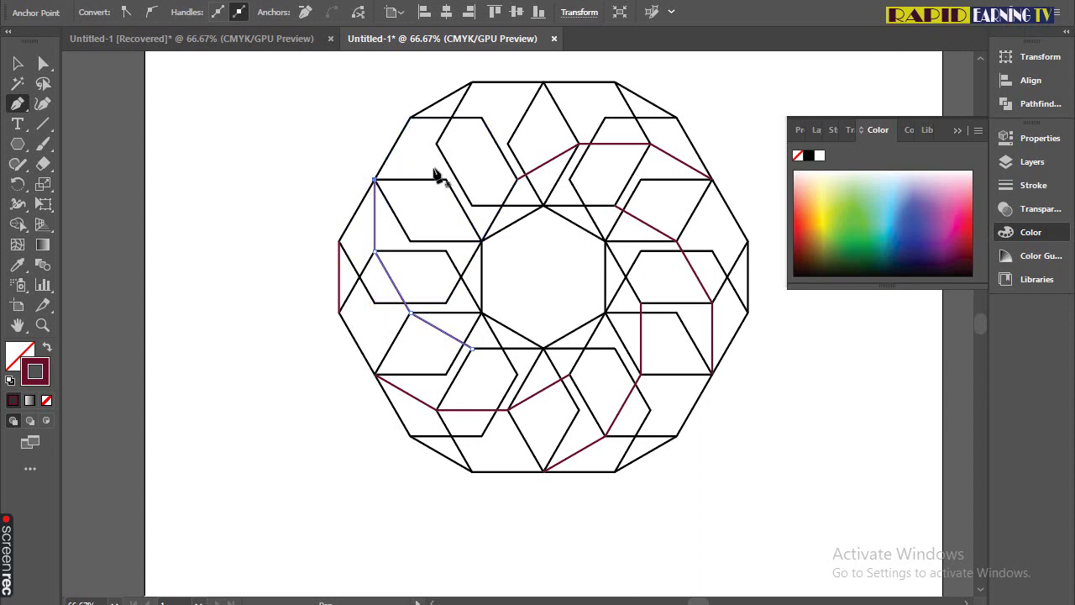
pyautogui.press('Escape')
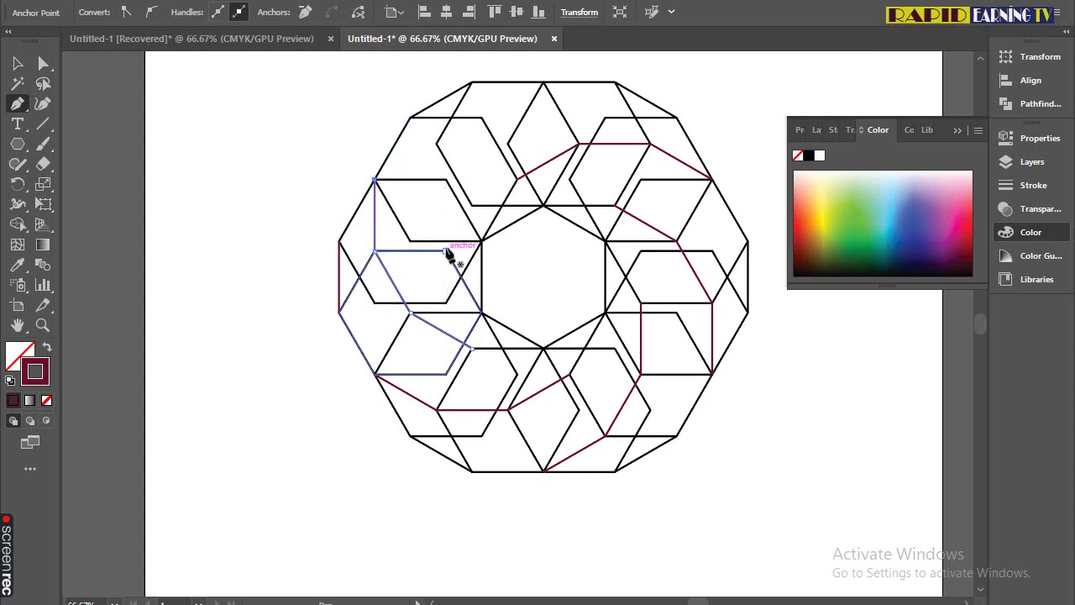
# Draw a three-segment Pen line through four hexagons' upper-right corners, from the ring's left side to its top centre point, and deselect it.
pyautogui.click(445, 250)
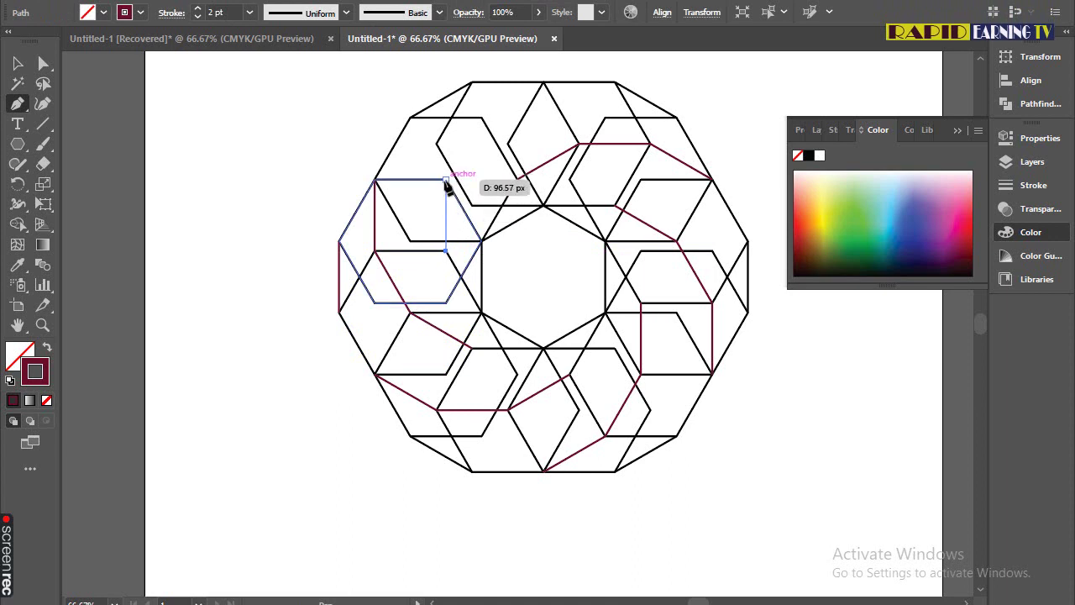
pyautogui.click(445, 180)
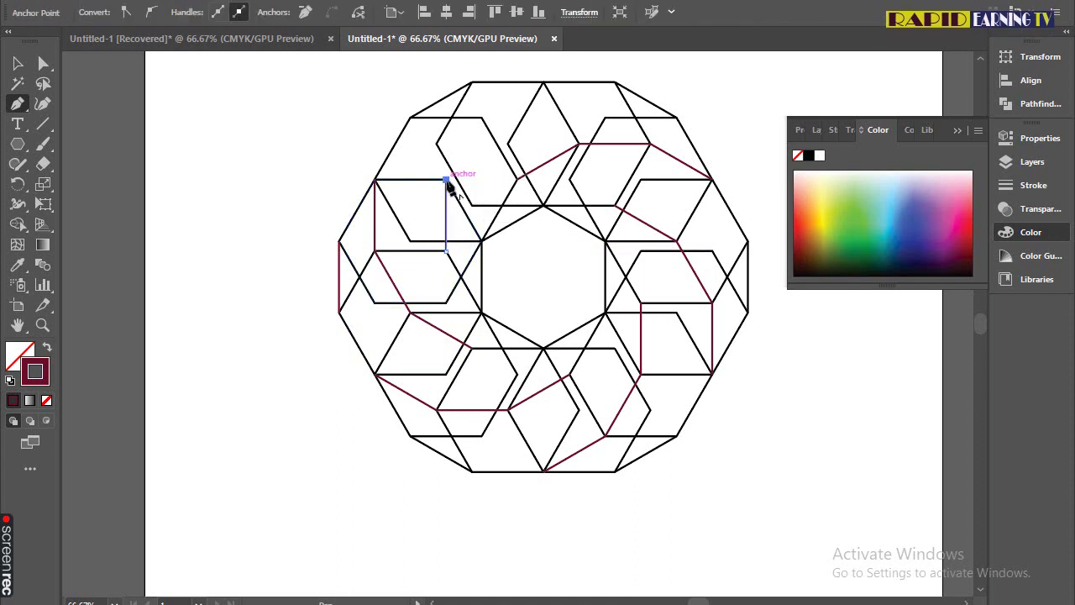
pyautogui.click(482, 119)
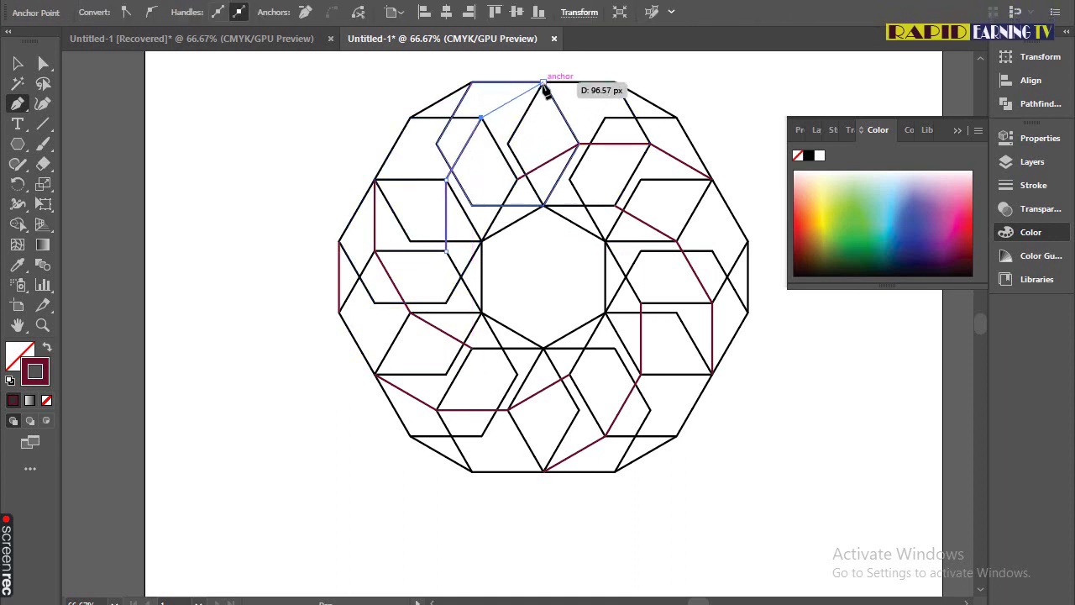
pyautogui.click(543, 82)
pyautogui.press('Return')
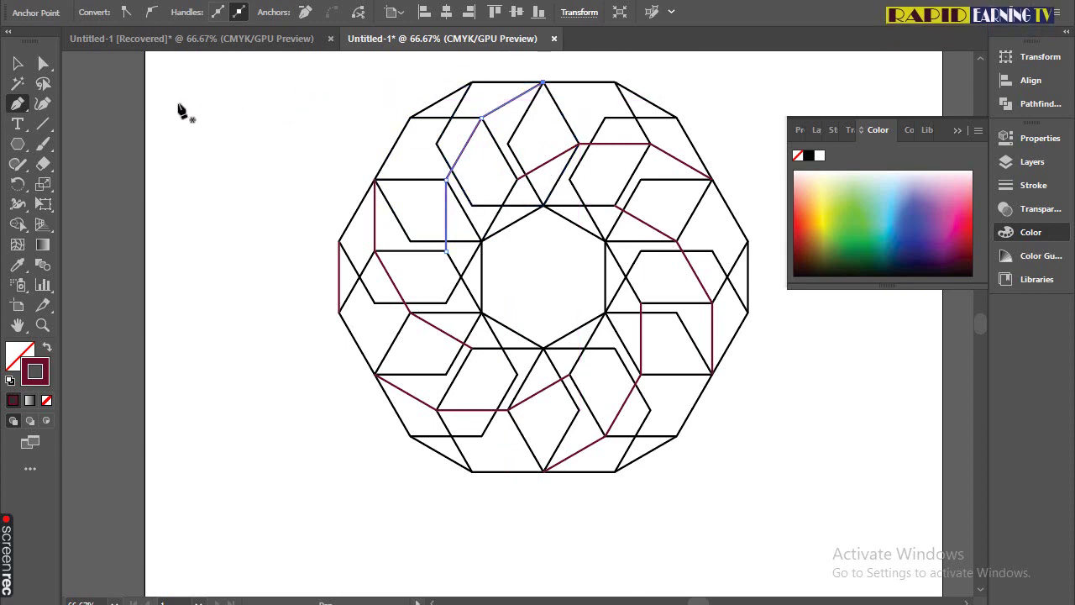
pyautogui.click(17, 66)
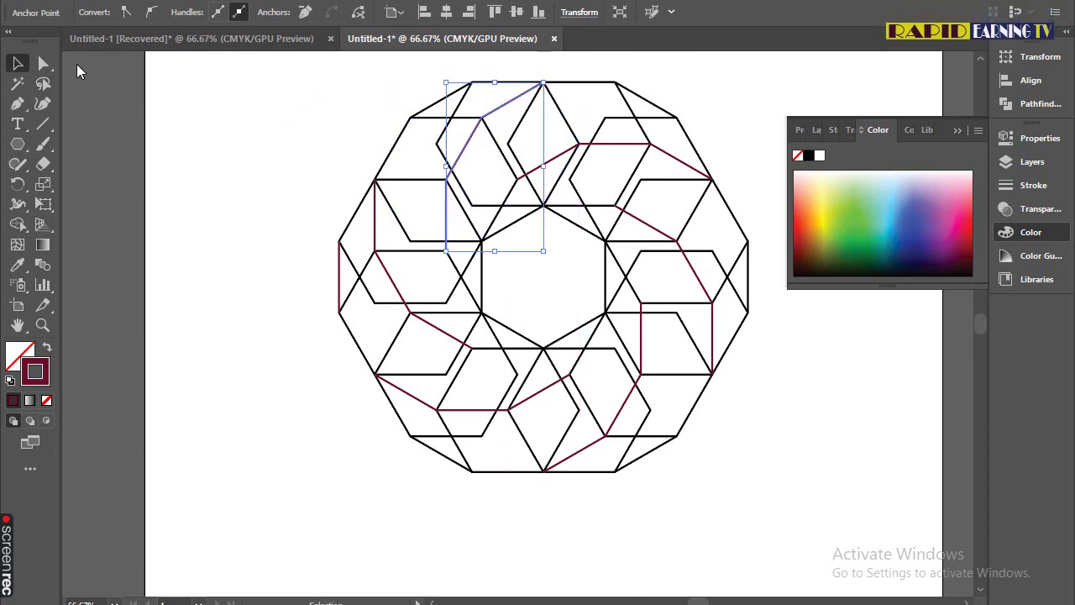
pyautogui.click(271, 156)
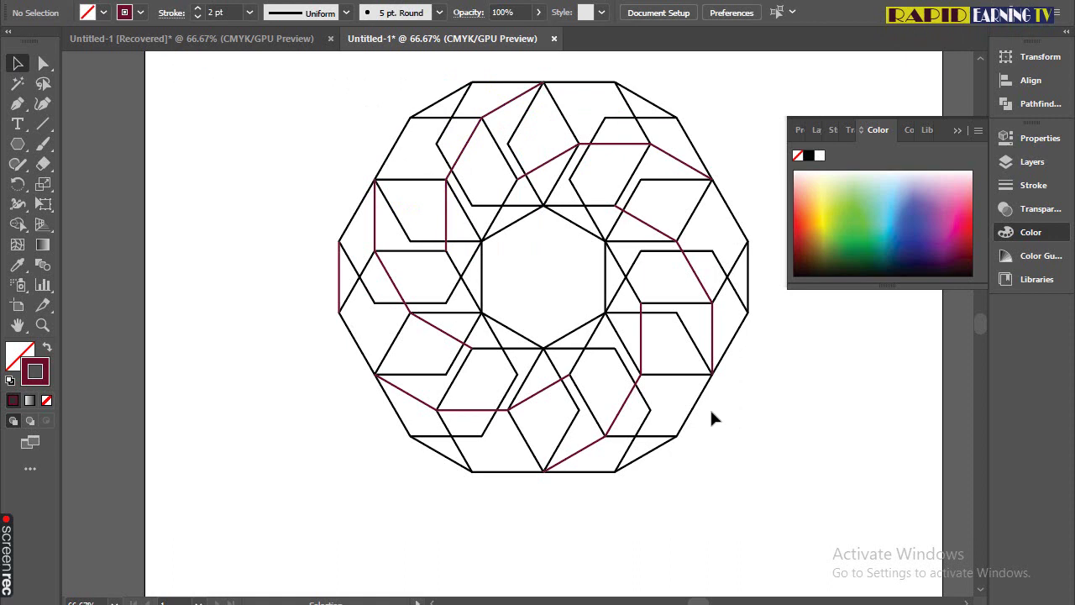
# Move the six dark red bent lines out of the ring and past the artboard's left edge, undo the moves, and deselect.
pyautogui.click(452, 168)
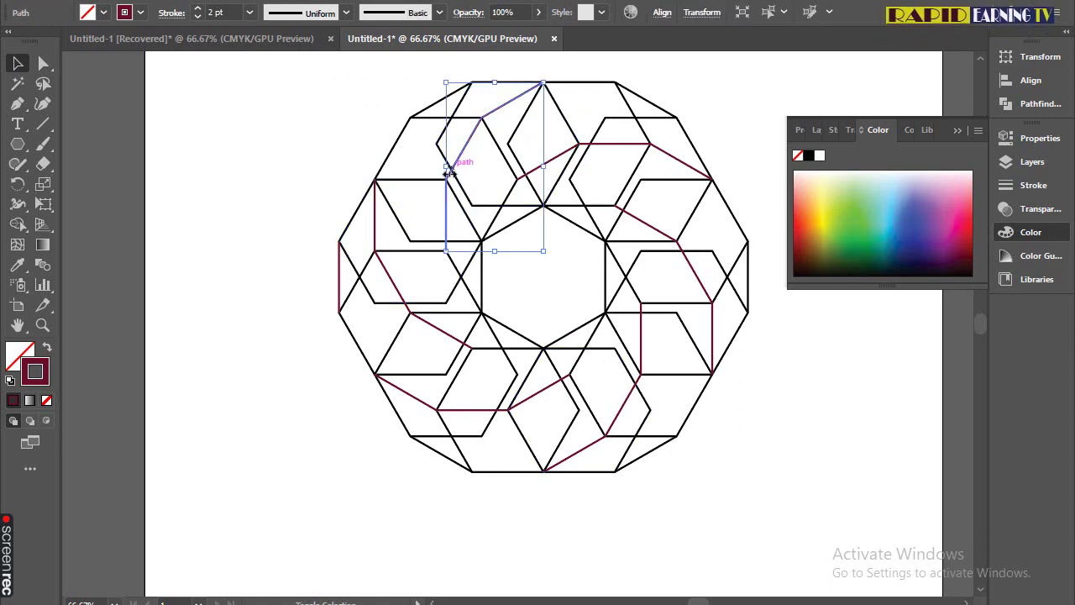
pyautogui.keyDown('shift'); pyautogui.click(402, 294); pyautogui.keyUp('shift')
pyautogui.keyDown('shift'); pyautogui.click(696, 294); pyautogui.keyUp('shift')
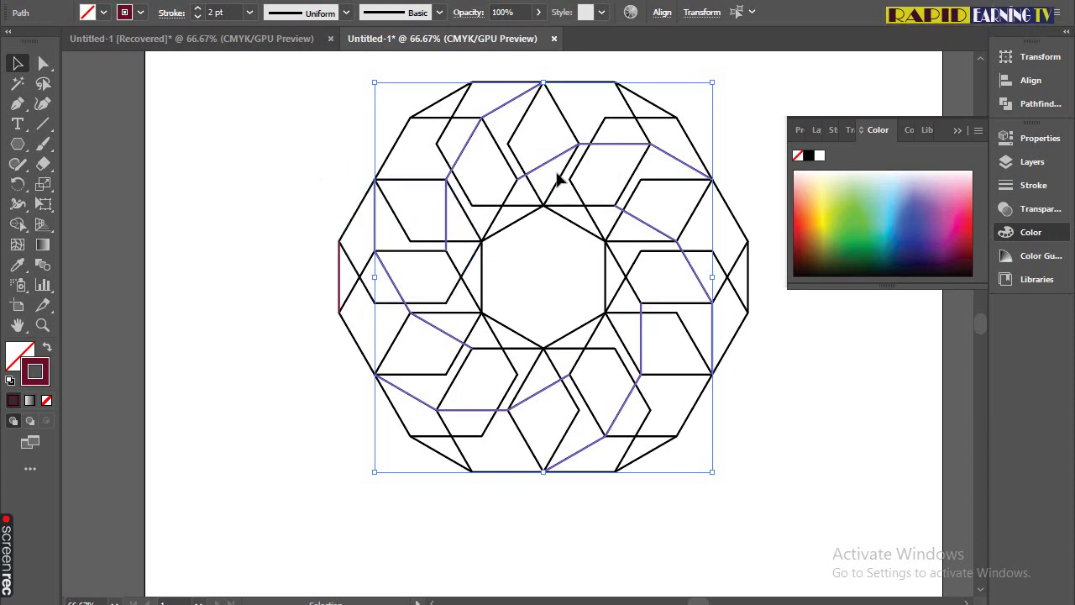
pyautogui.moveTo(561, 160); pyautogui.dragTo(261, 177)
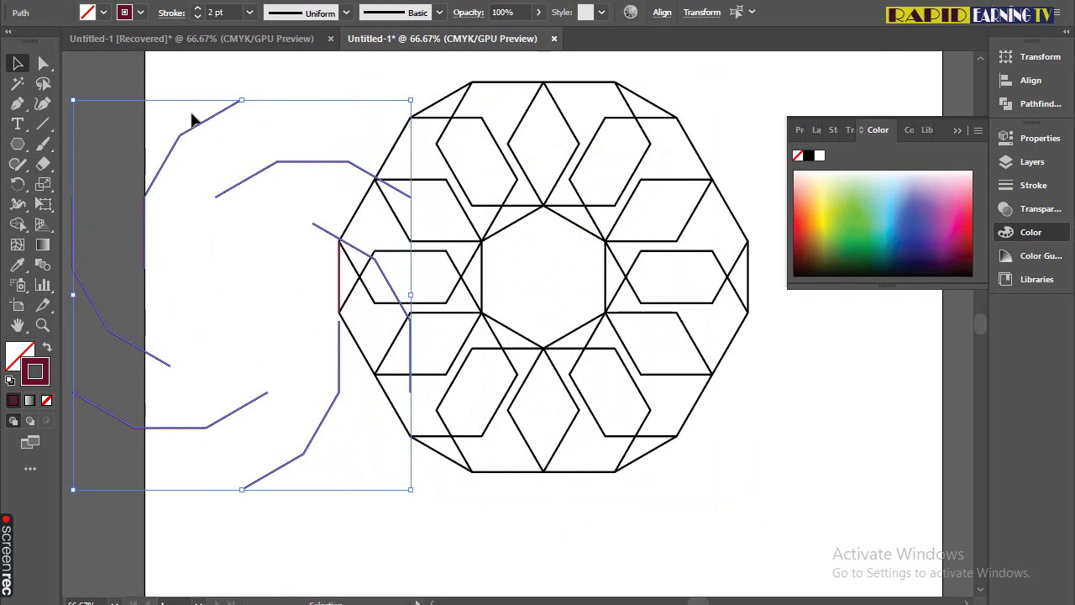
pyautogui.scroll(-2, 576, 427)
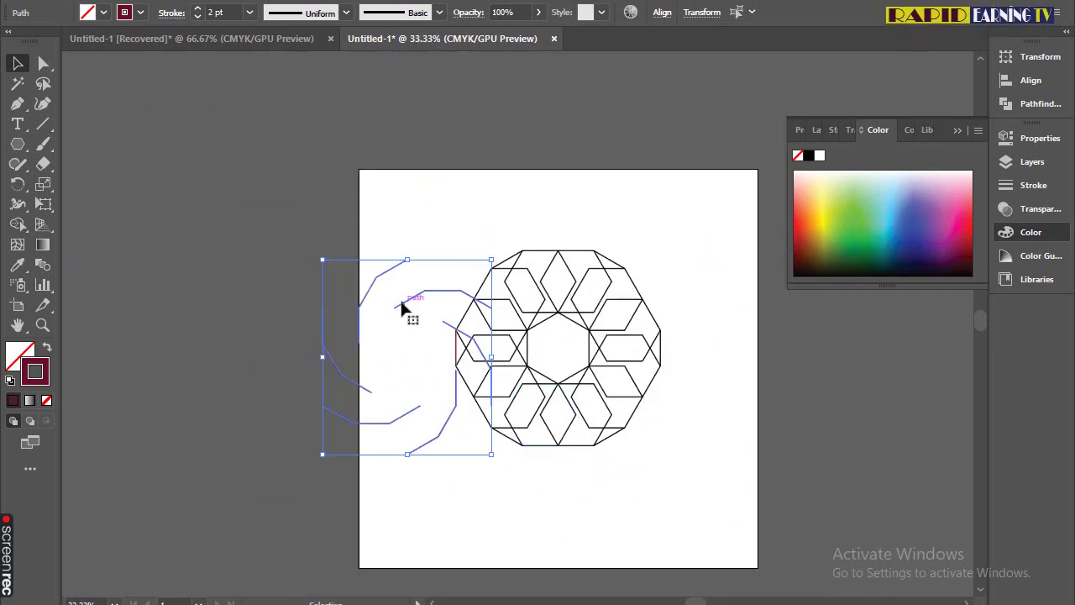
pyautogui.moveTo(401, 306); pyautogui.dragTo(270, 252)
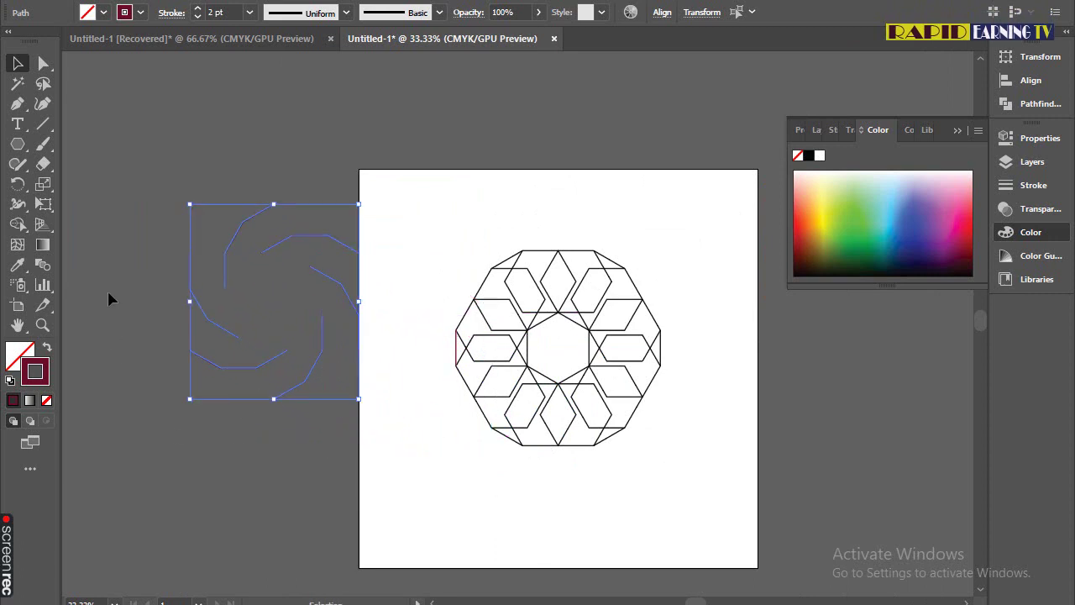
pyautogui.hotkey('ctrl', 'z')
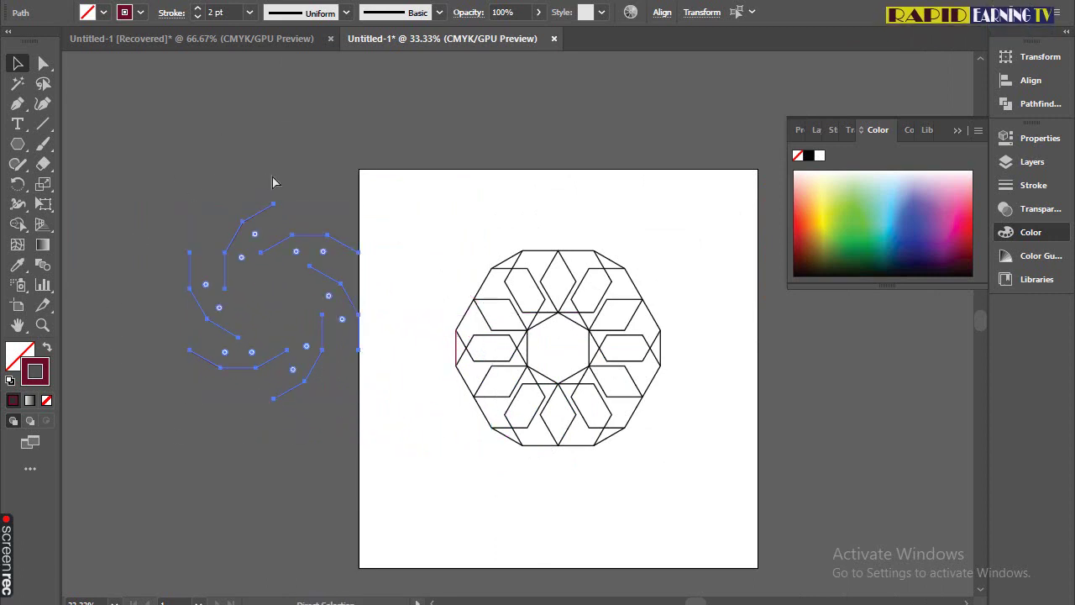
pyautogui.click(384, 219)
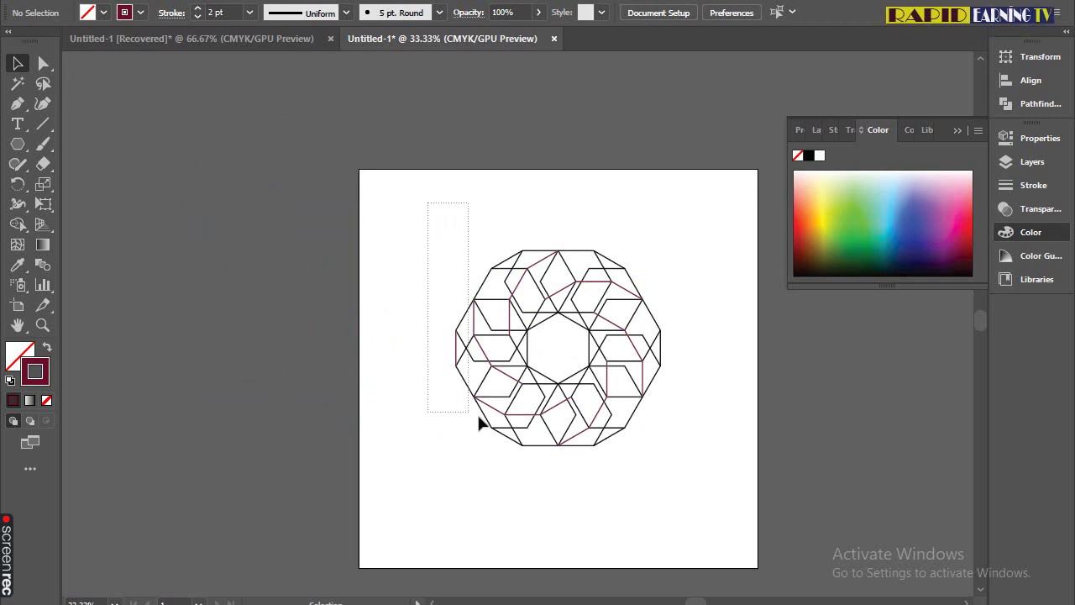
# Select the whole ring and set the stroke colour of all its paths to near-black 020001.
pyautogui.moveTo(712, 466); pyautogui.dragTo(712, 466)
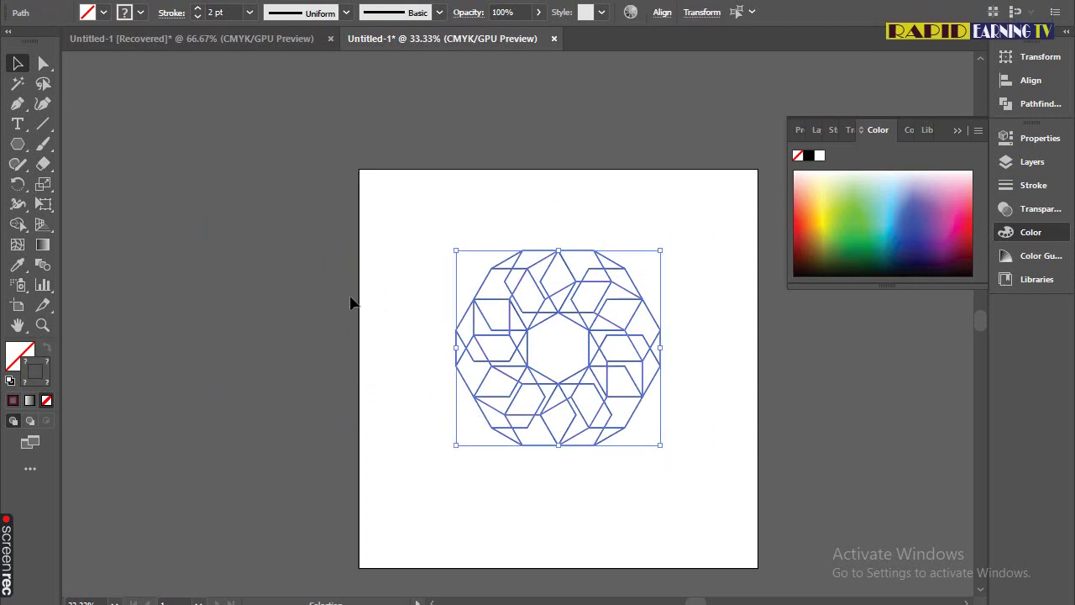
pyautogui.doubleClick(26, 385)
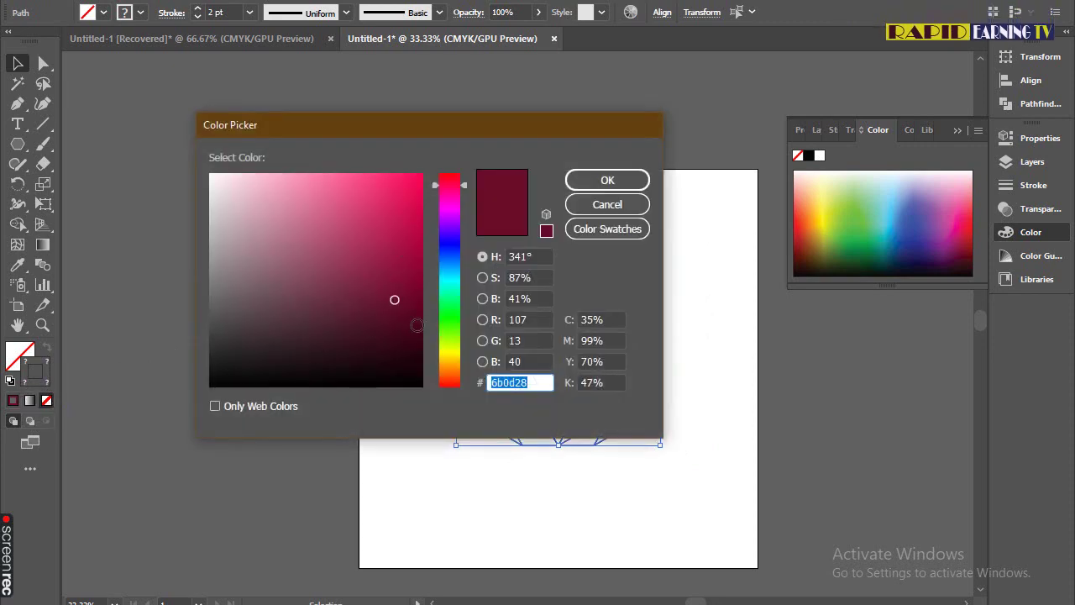
pyautogui.click(419, 383)
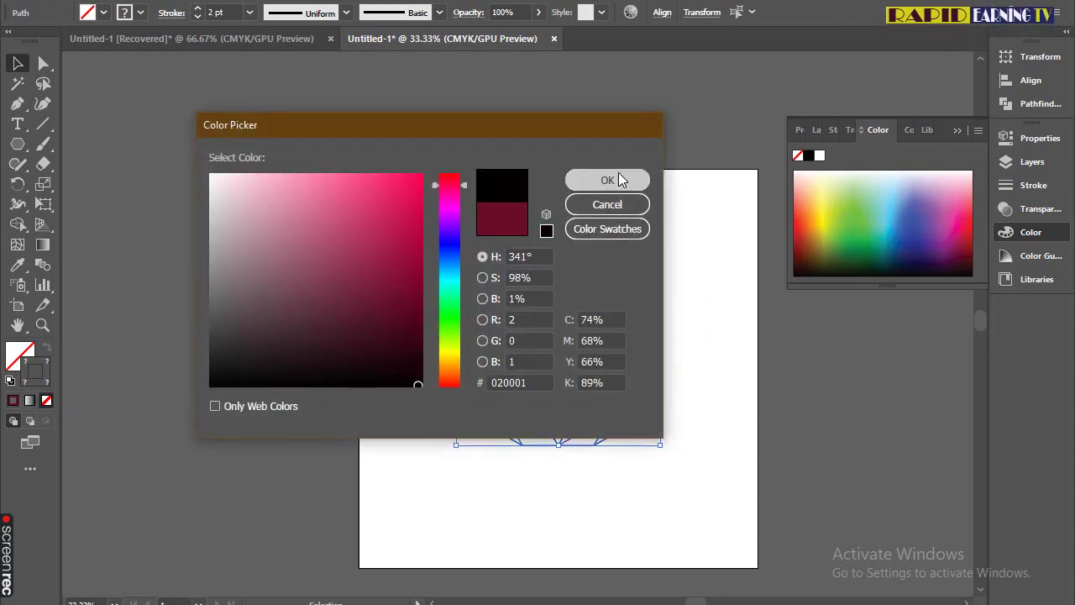
pyautogui.click(617, 178)
pyautogui.click(439, 371)
# Select the whole ring and use Shape Builder to merge the fragments into whole tiles from its top centre to its right side.
pyautogui.moveTo(449, 214); pyautogui.dragTo(660, 457)
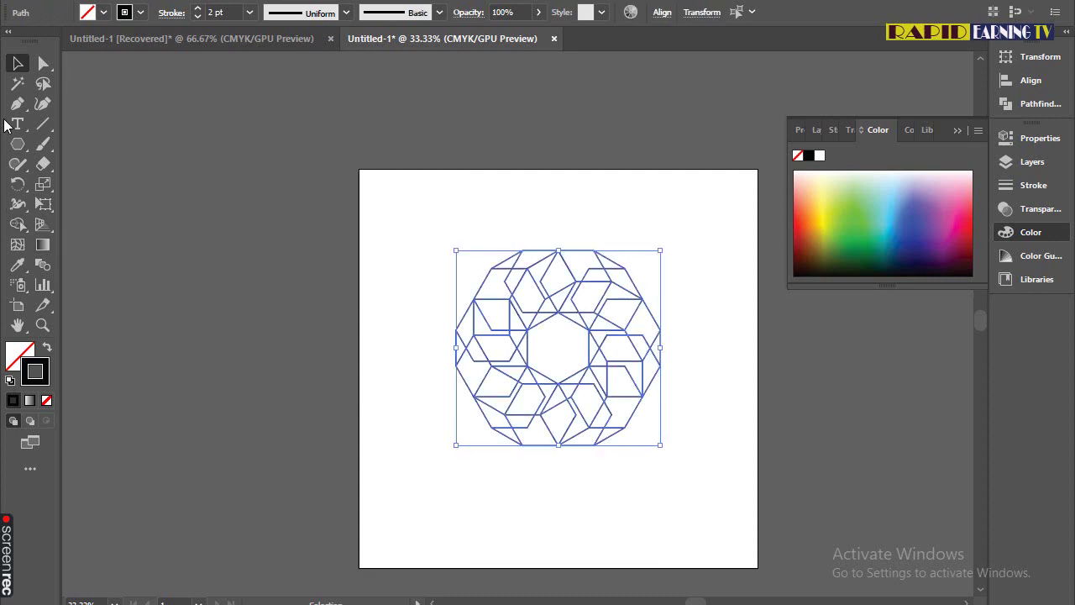
pyautogui.click(17, 225)
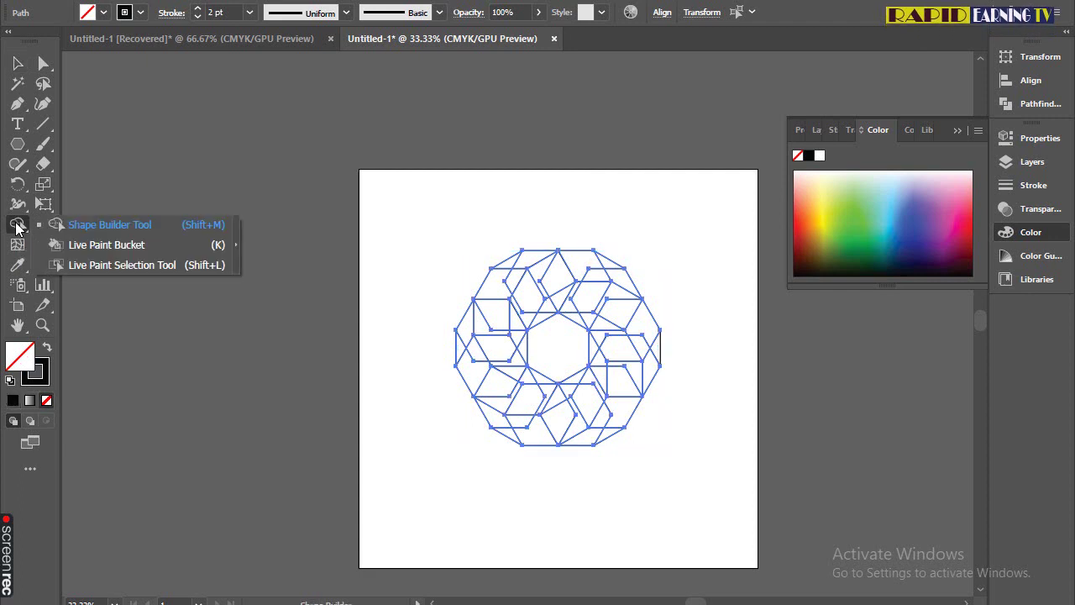
pyautogui.click(152, 225)
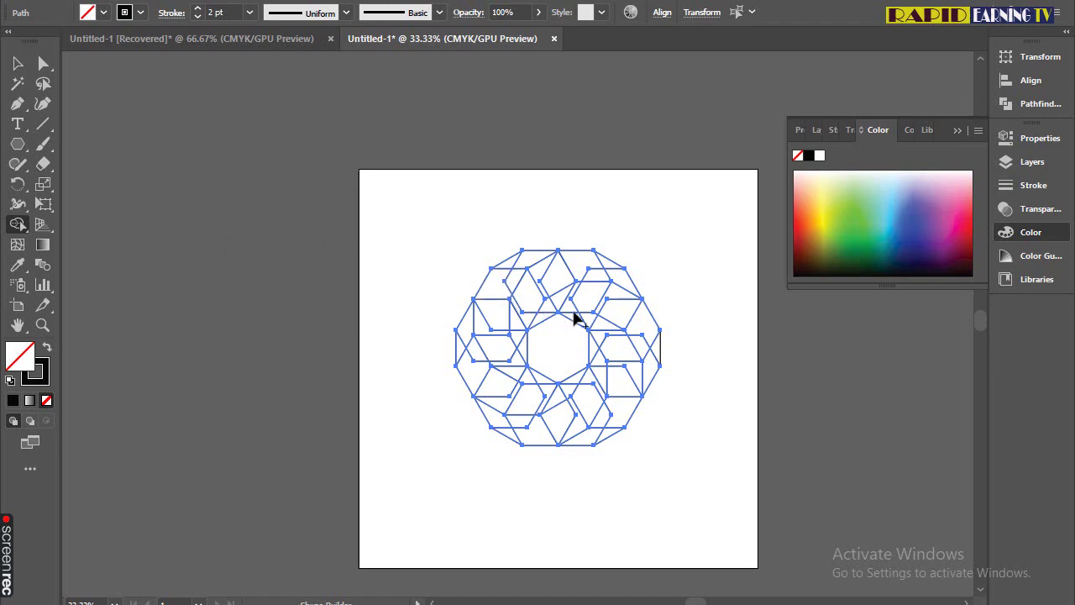
pyautogui.hotkey('ctrl', '+')
pyautogui.hotkey('ctrl', '+')
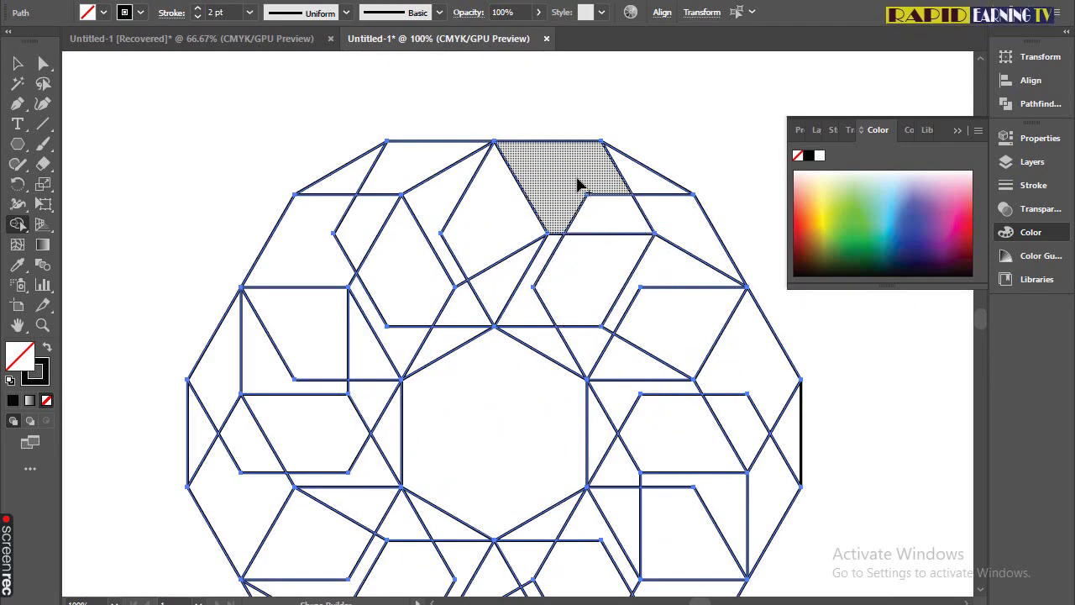
pyautogui.moveTo(578, 185); pyautogui.dragTo(609, 216)
pyautogui.moveTo(657, 185); pyautogui.dragTo(680, 225)
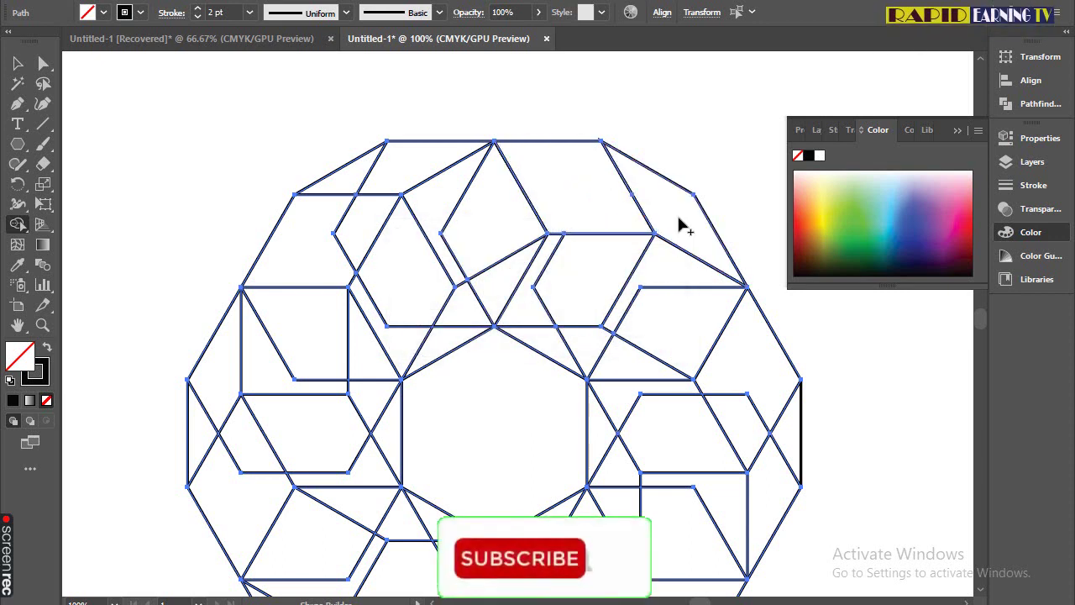
pyautogui.scroll(-1, 709, 279)
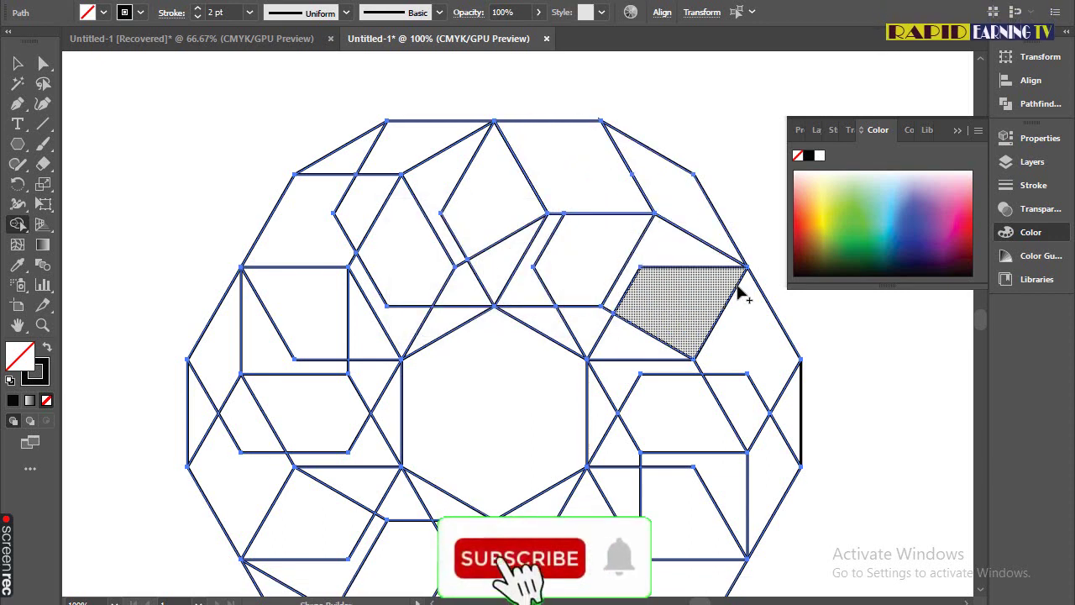
pyautogui.moveTo(696, 257); pyautogui.dragTo(682, 310)
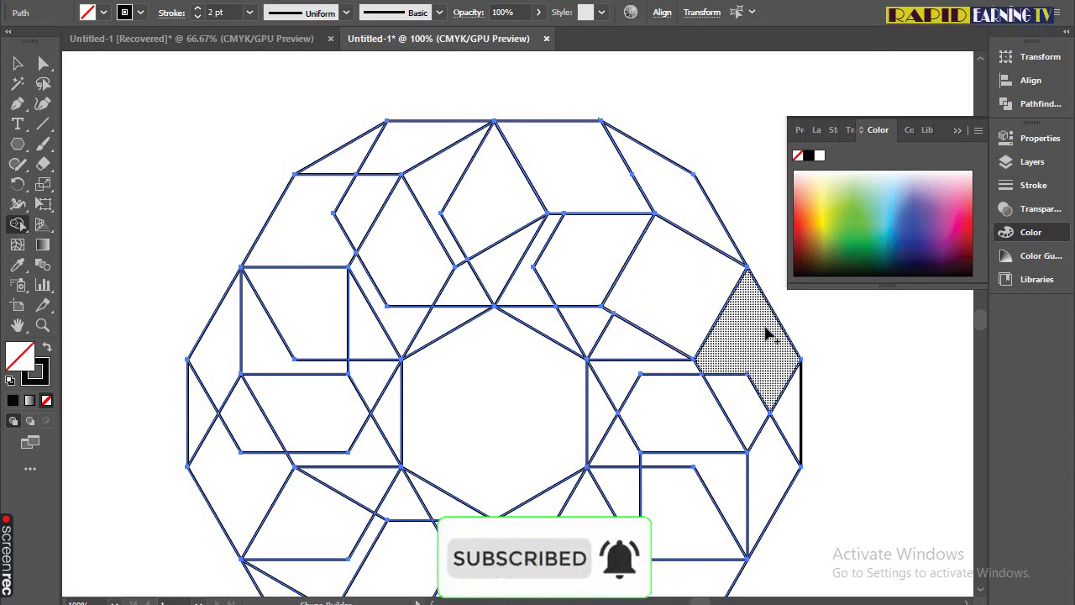
pyautogui.moveTo(767, 333); pyautogui.dragTo(749, 403)
# Try to merge the small triangular fragments along the ring's right edge, and collapse the Color panel.
pyautogui.scroll(-2, 763, 403)
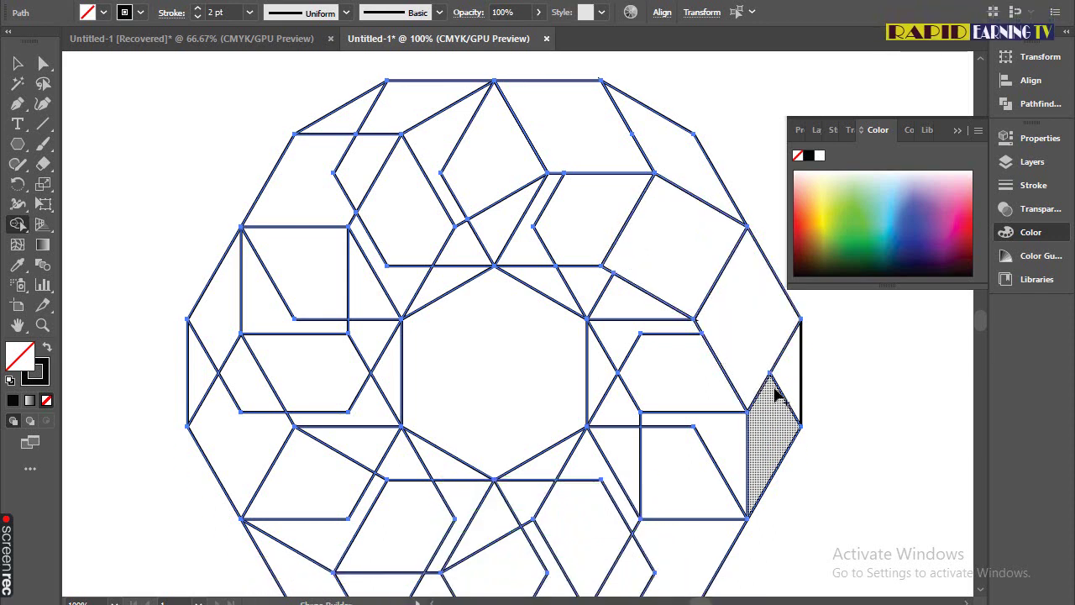
pyautogui.click(773, 412)
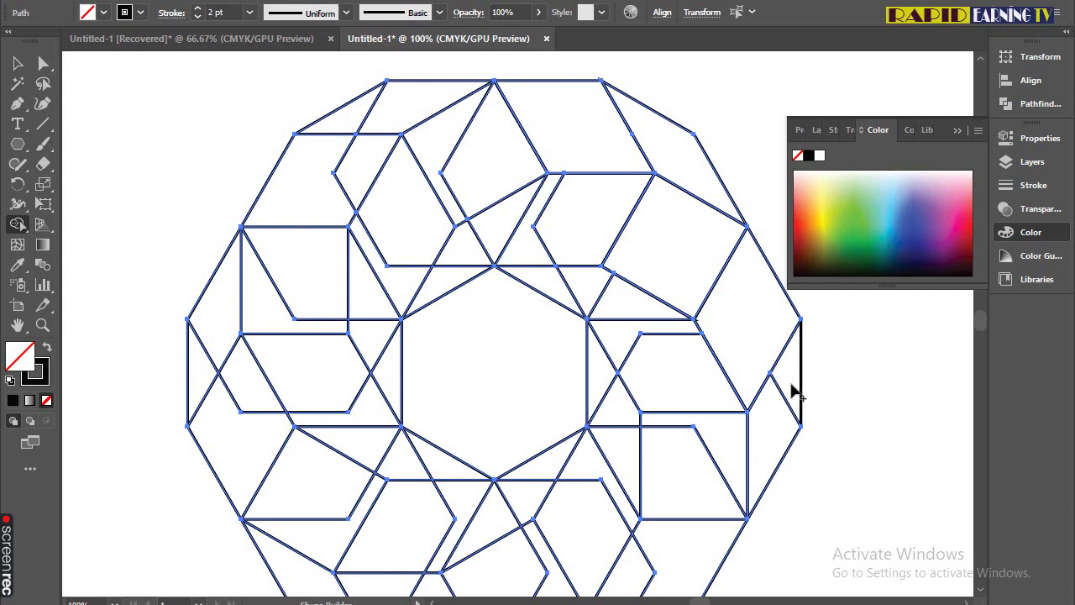
pyautogui.moveTo(781, 411)
pyautogui.mouseDown()
pyautogui.moveTo(799, 381)
pyautogui.moveTo(808, 330)
pyautogui.moveTo(799, 307)
pyautogui.mouseUp()
pyautogui.click(957, 129)
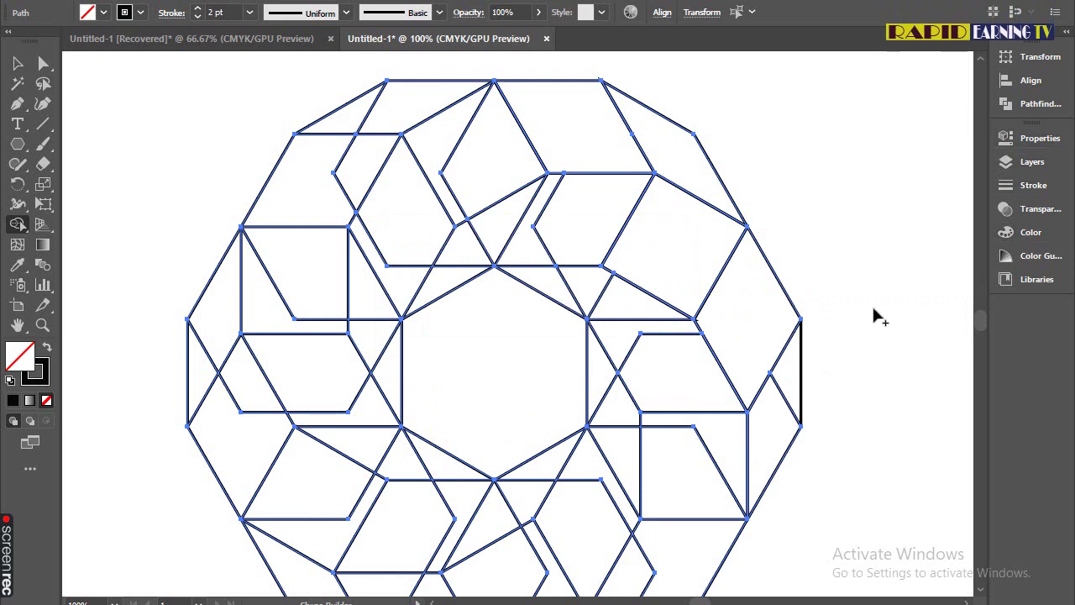
# Merge the fragments of the ring's lower-right square and bottom outer tiles into whole shapes with Shape Builder.
pyautogui.scroll(-3, 749, 432)
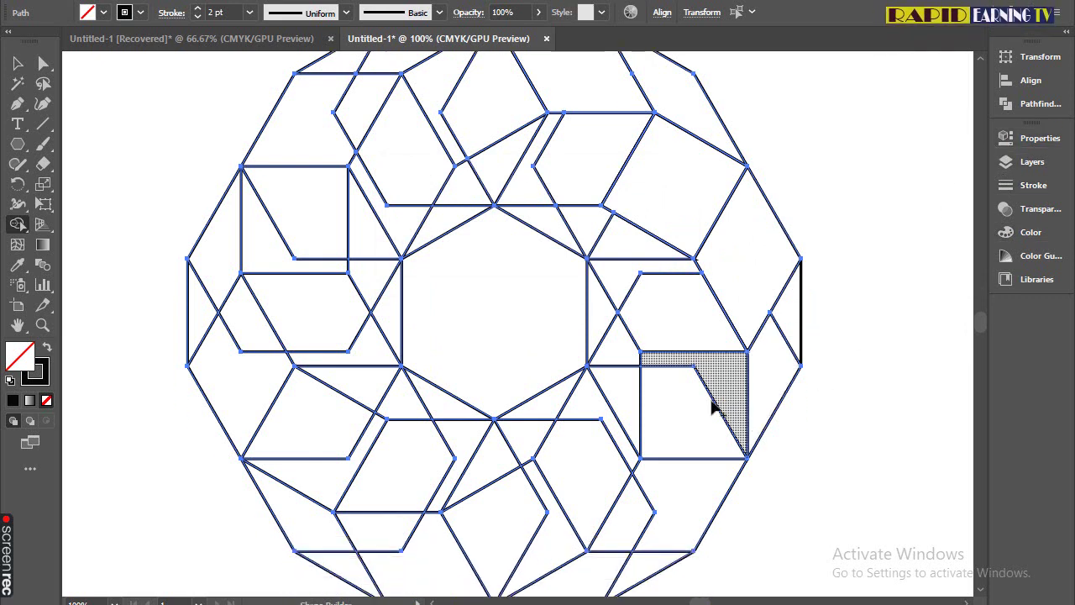
pyautogui.moveTo(715, 367)
pyautogui.mouseDown()
pyautogui.moveTo(719, 454)
pyautogui.moveTo(644, 471)
pyautogui.moveTo(629, 456)
pyautogui.moveTo(541, 465)
pyautogui.mouseUp()
pyautogui.scroll(-2, 703, 448)
pyautogui.scroll(-4, 641, 468)
pyautogui.scroll(-2, 511, 449)
pyautogui.moveTo(504, 389); pyautogui.dragTo(538, 399)
pyautogui.moveTo(389, 372); pyautogui.dragTo(403, 380)
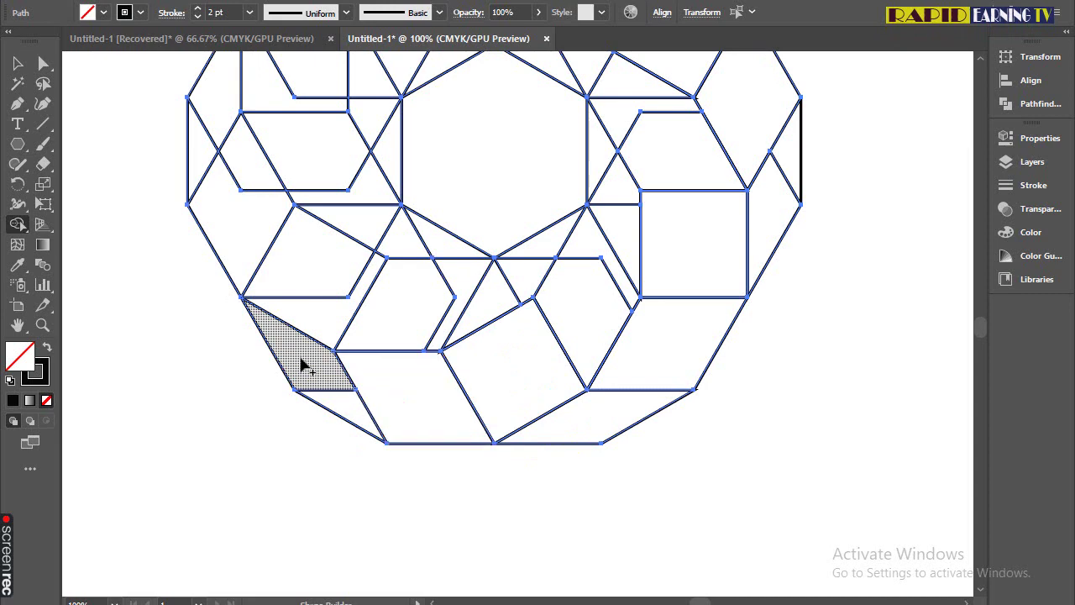
# Merge the outer tile fragments from the ring's lower left, up its left side, to the top centre with Shape Builder.
pyautogui.moveTo(305, 356); pyautogui.dragTo(319, 395)
pyautogui.moveTo(324, 283); pyautogui.dragTo(335, 328)
pyautogui.moveTo(238, 211); pyautogui.dragTo(243, 180)
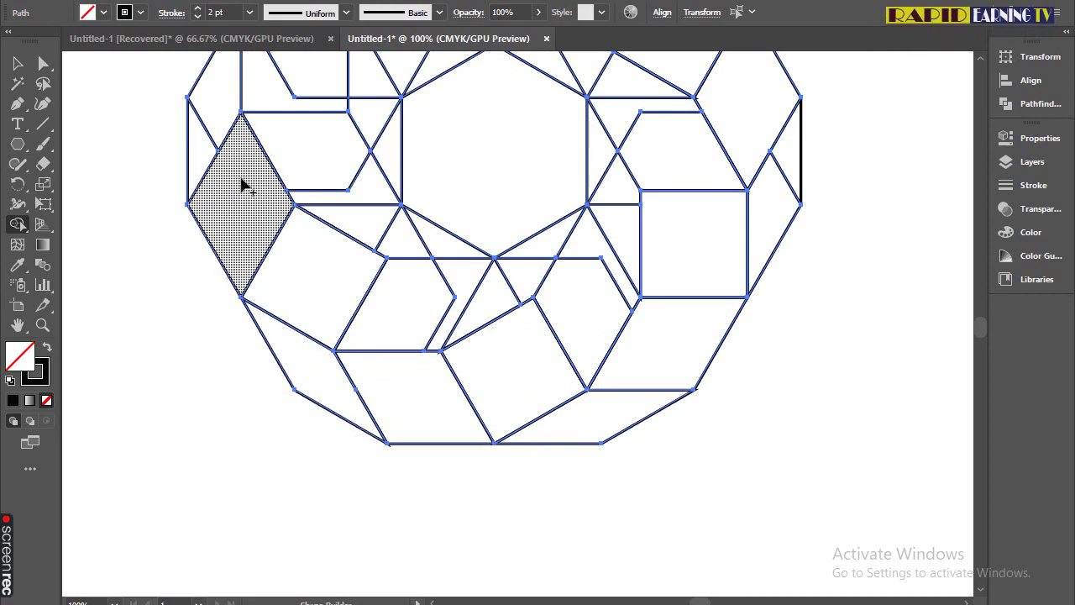
pyautogui.scroll(1, 242, 181)
pyautogui.scroll(5, 243, 181)
pyautogui.moveTo(454, 181)
pyautogui.mouseDown()
pyautogui.moveTo(487, 149)
pyautogui.moveTo(523, 175)
pyautogui.mouseUp()
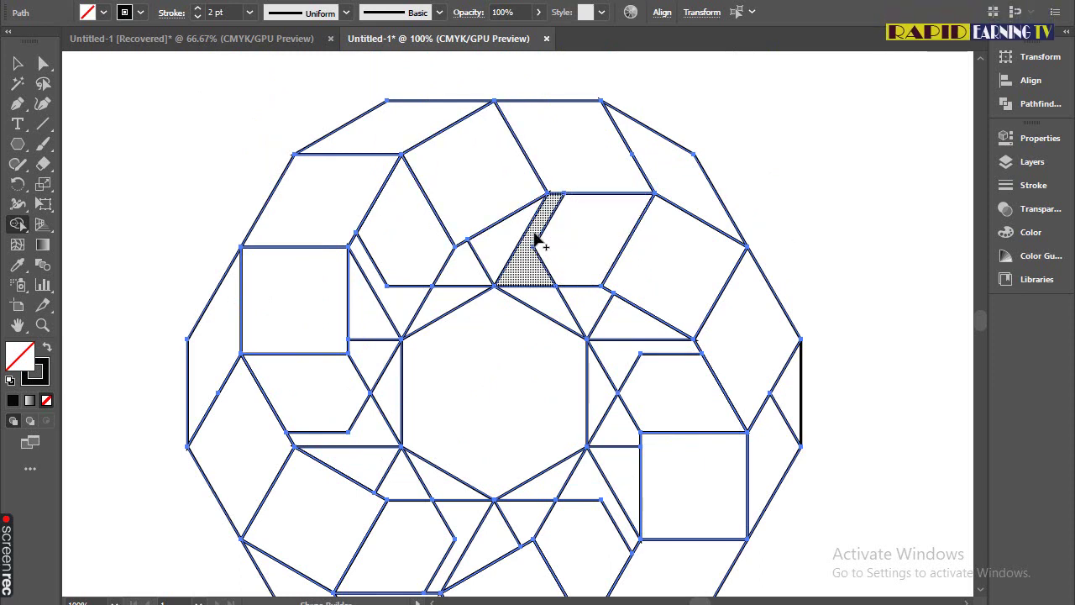
# Merge the inner tile fragments around the central hexagon from the top, down the left side, to the lower left.
pyautogui.moveTo(543, 240)
pyautogui.mouseDown()
pyautogui.moveTo(552, 249)
pyautogui.moveTo(480, 260)
pyautogui.moveTo(464, 294)
pyautogui.moveTo(480, 293)
pyautogui.mouseUp()
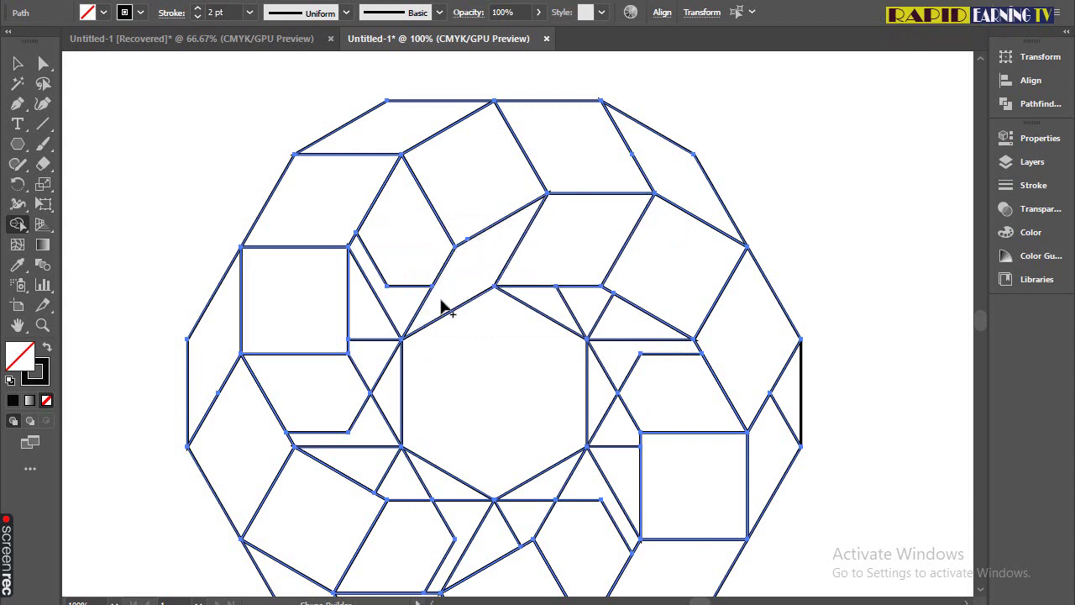
pyautogui.moveTo(396, 294); pyautogui.dragTo(403, 276)
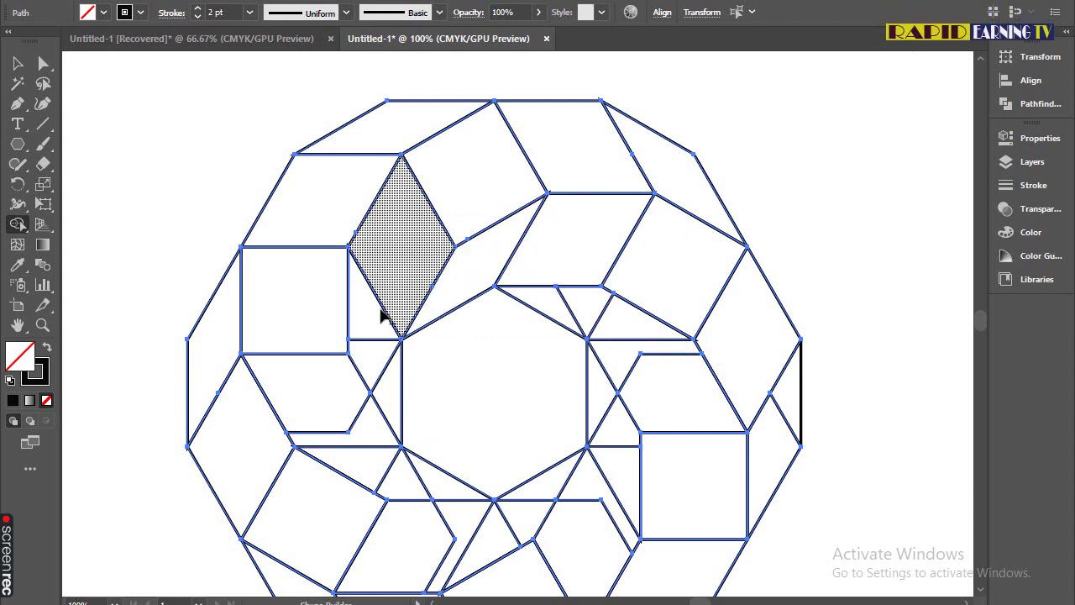
pyautogui.moveTo(384, 325)
pyautogui.mouseDown()
pyautogui.moveTo(393, 382)
pyautogui.moveTo(343, 370)
pyautogui.moveTo(405, 436)
pyautogui.moveTo(425, 440)
pyautogui.mouseUp()
pyautogui.scroll(-2, 370, 402)
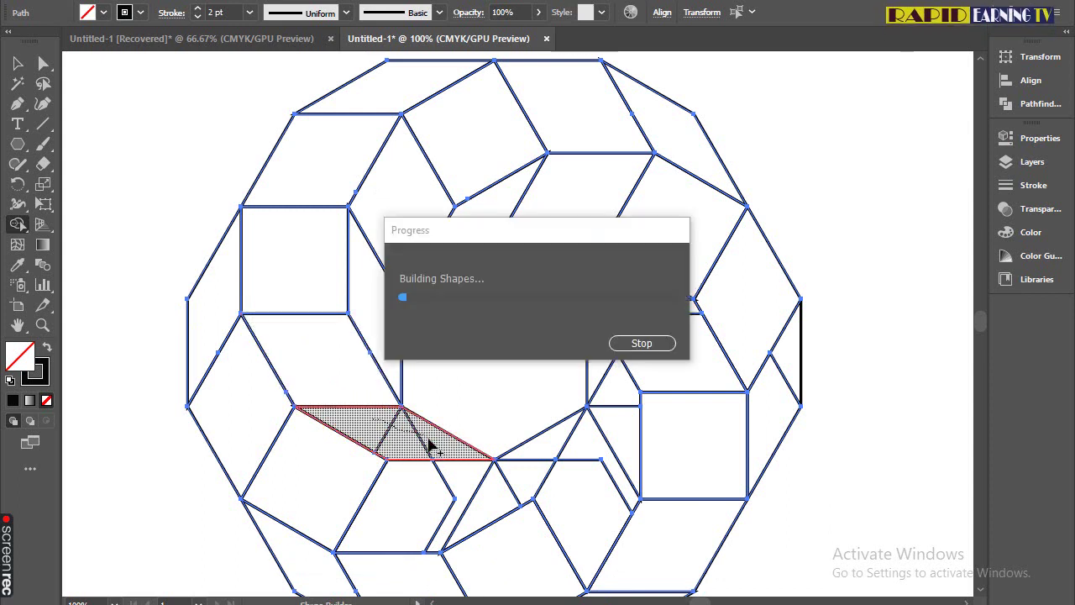
# Merge the remaining inner tile fragments on the upper-right, right and bottom sides of the central hexagon.
pyautogui.moveTo(569, 271); pyautogui.dragTo(624, 299)
pyautogui.moveTo(614, 349)
pyautogui.mouseDown()
pyautogui.moveTo(642, 329)
pyautogui.moveTo(651, 363)
pyautogui.mouseUp()
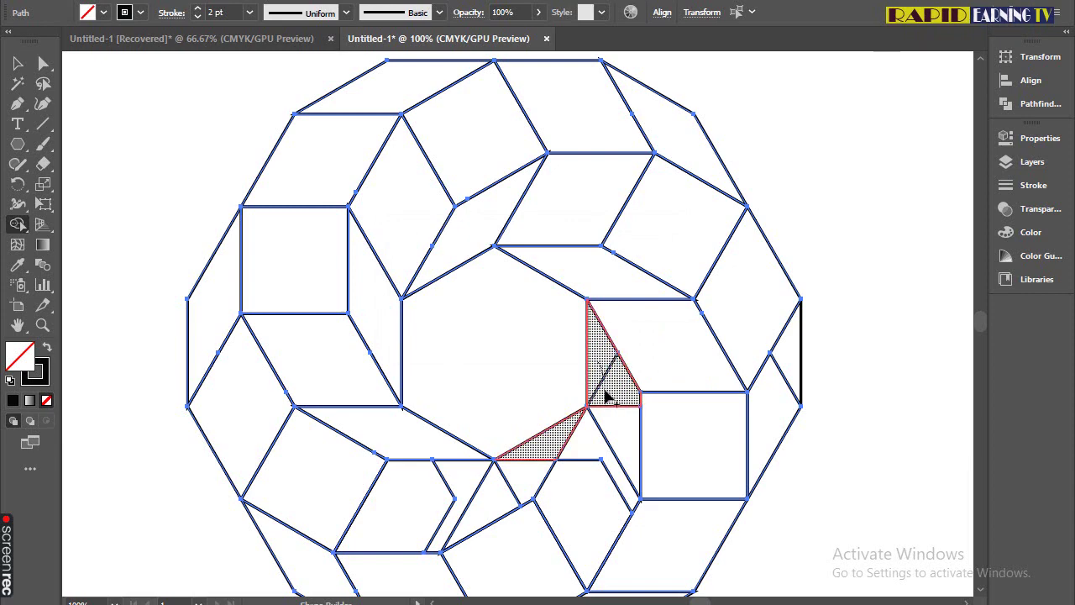
pyautogui.moveTo(608, 397); pyautogui.dragTo(610, 426)
pyautogui.scroll(-2, 588, 420)
pyautogui.moveTo(513, 429); pyautogui.dragTo(639, 352)
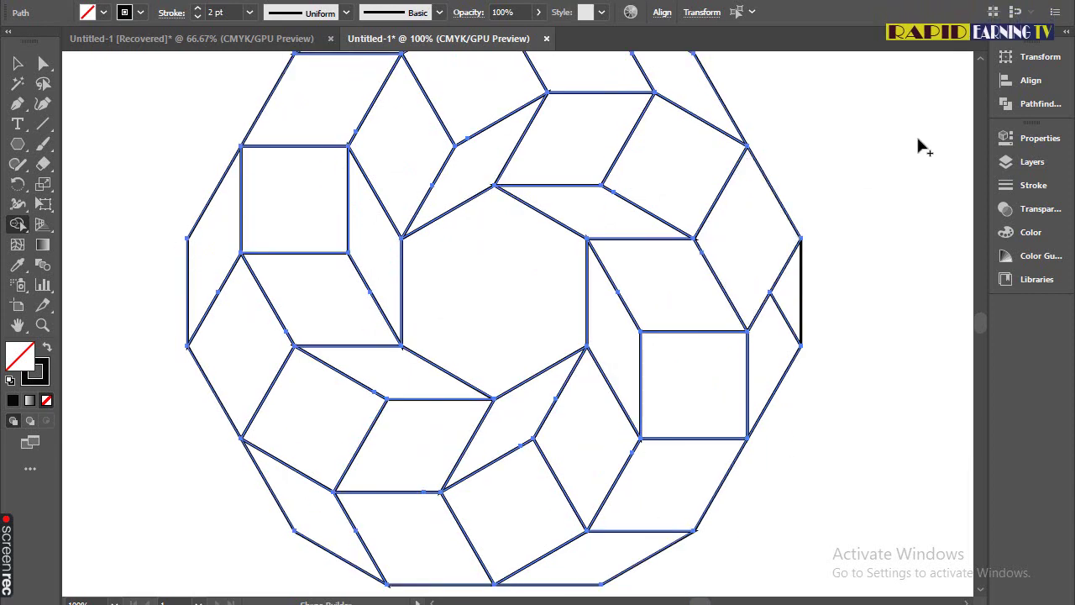
# Deselect the ring with the Selection tool and switch the artwork to Outline view.
pyautogui.scroll(-1, 905, 197)
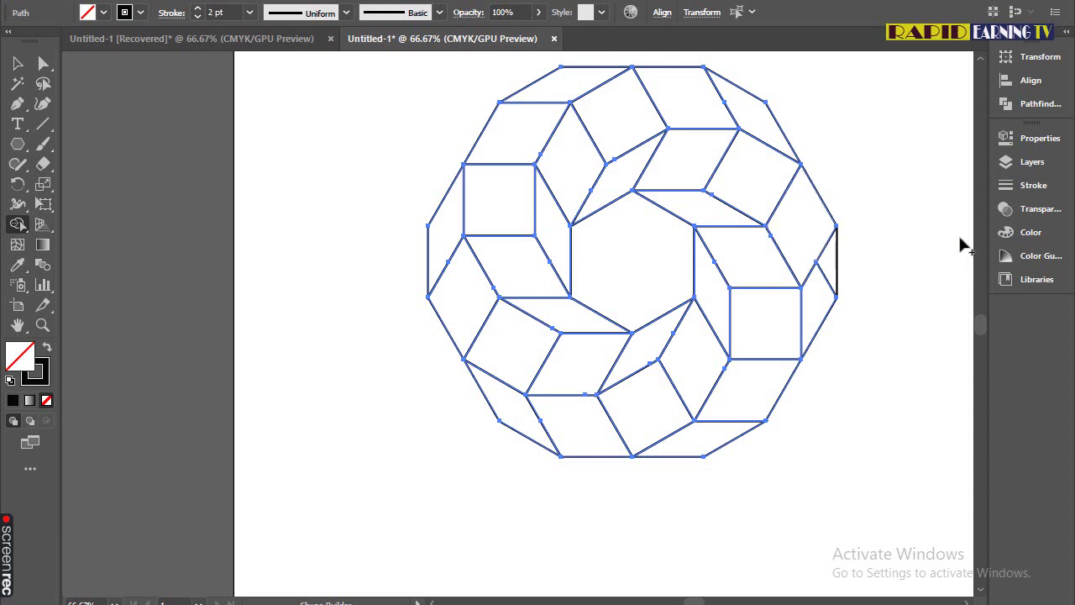
pyautogui.click(16, 65)
pyautogui.click(858, 263)
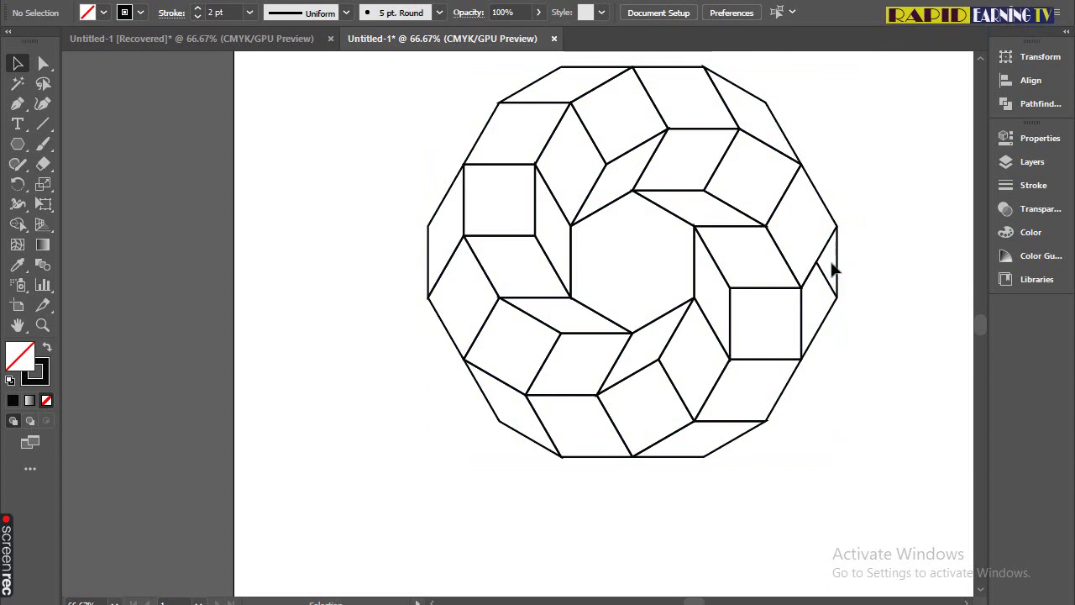
pyautogui.press('ctrl')
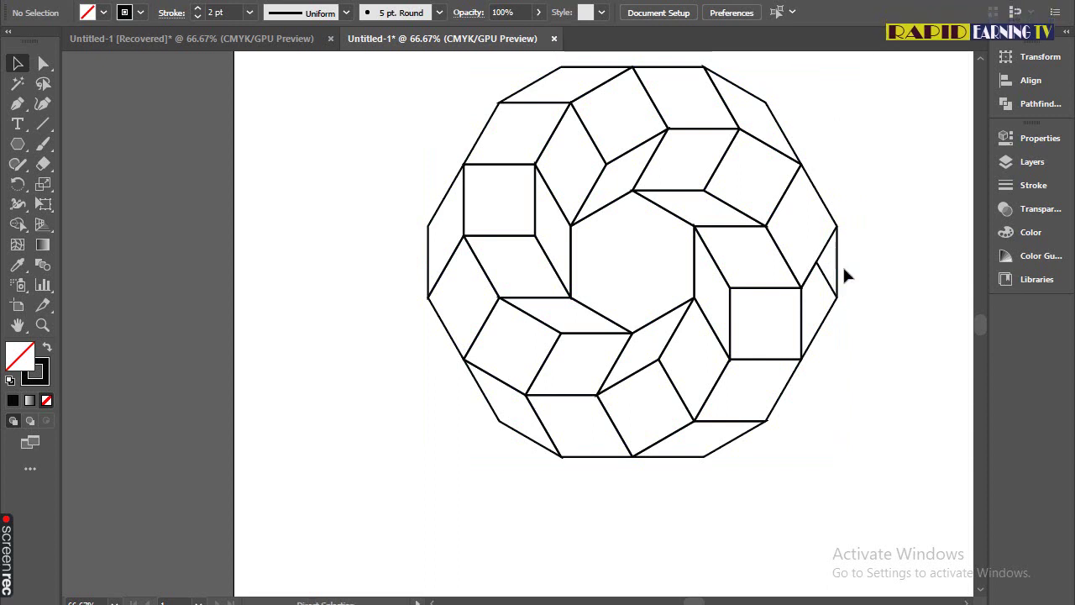
pyautogui.hotkey('ctrl', 'y')
# Examine at high magnification how the lines meet at the lower end of the ring's right vertical edge.
pyautogui.scroll(1, 839, 287)
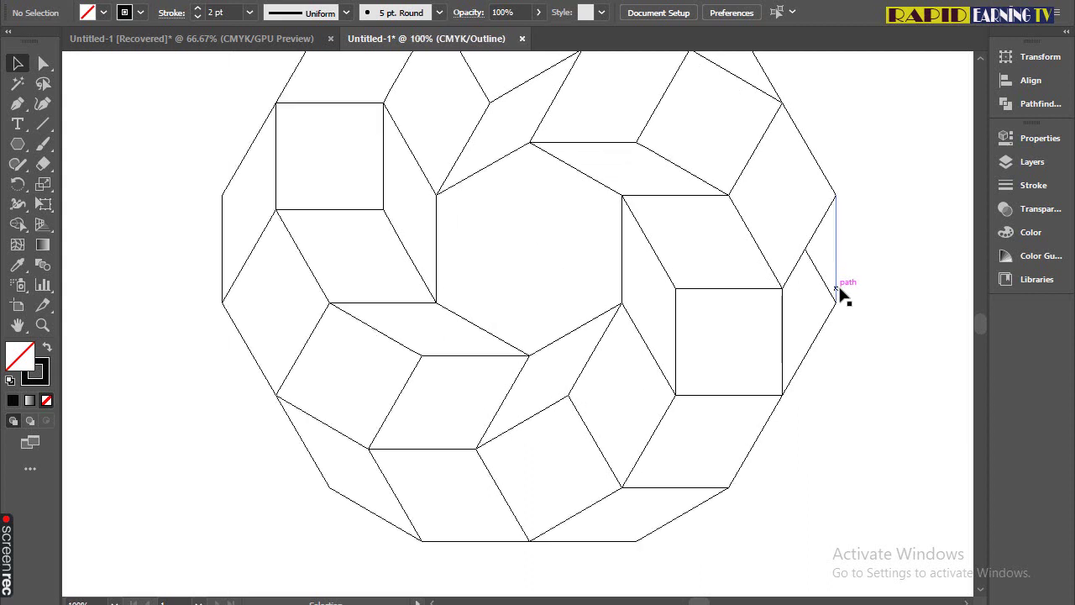
pyautogui.scroll(9, 838, 289)
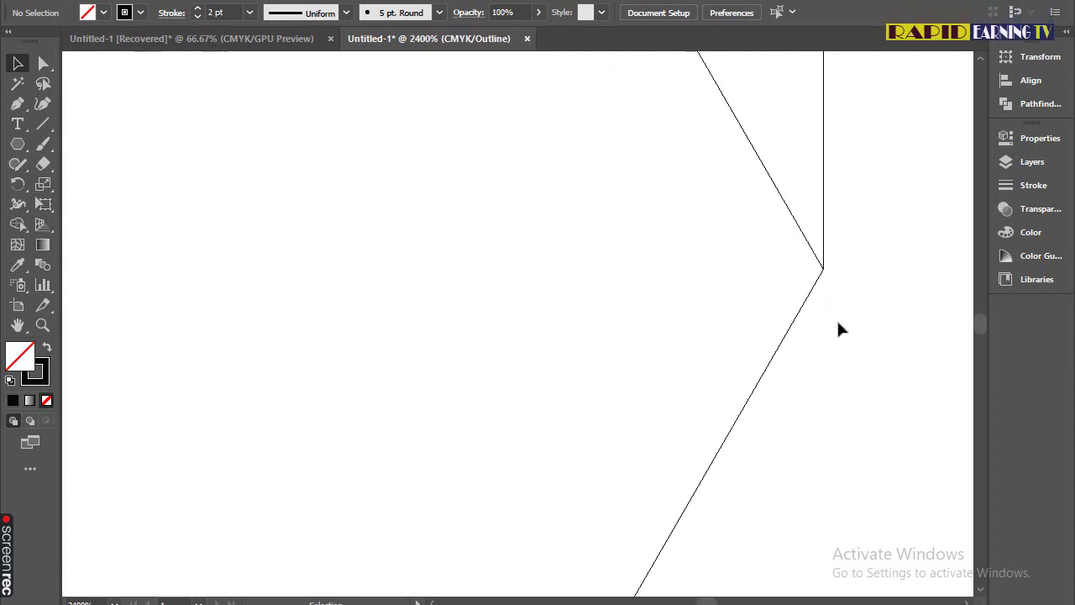
pyautogui.scroll(5, 841, 329)
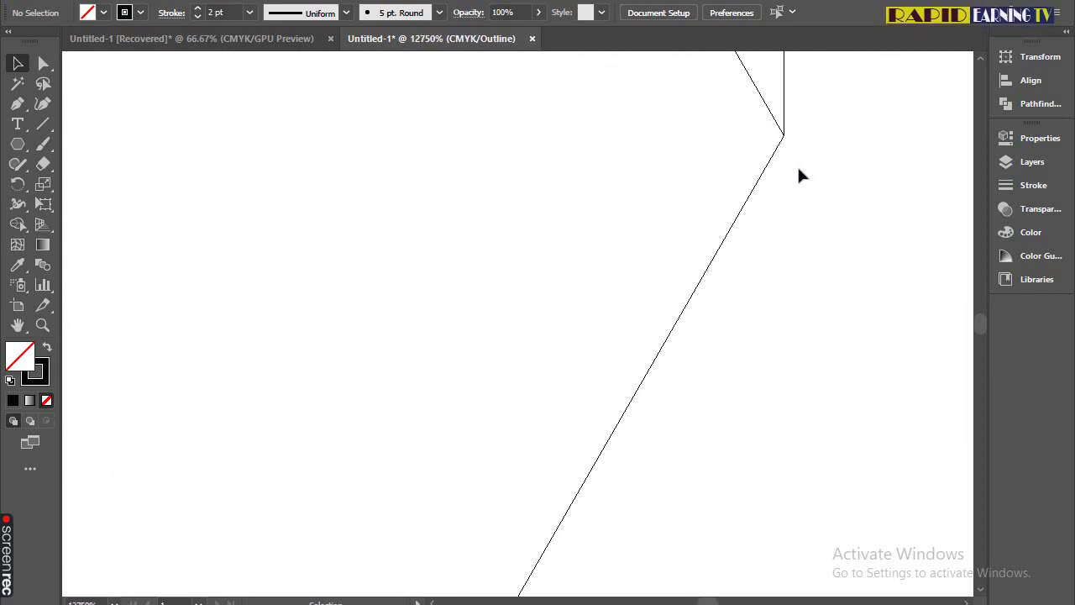
pyautogui.scroll(1, 737, 171)
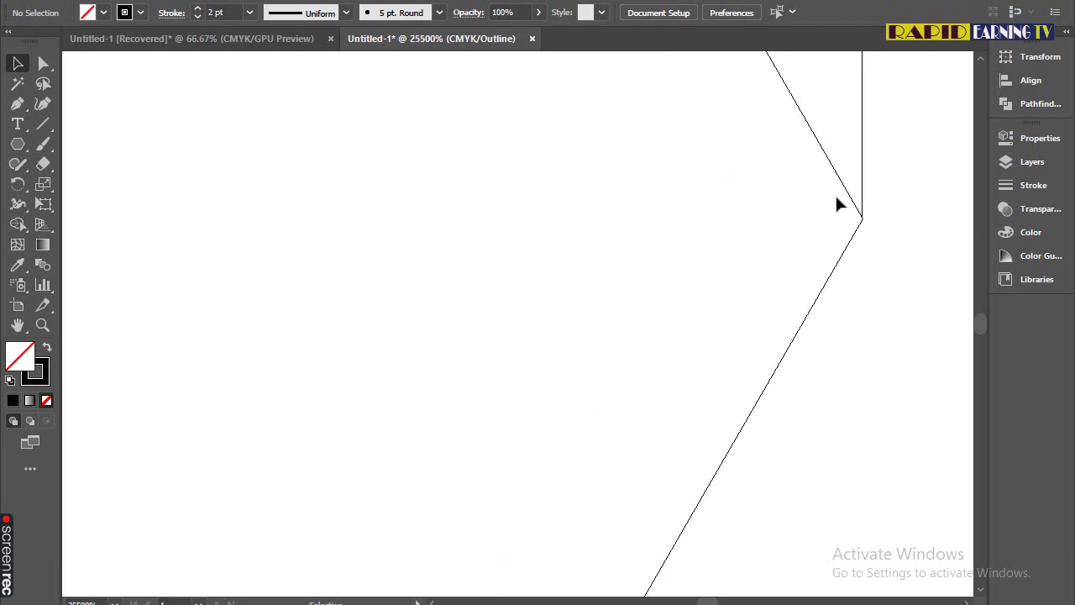
pyautogui.scroll(1, 859, 223)
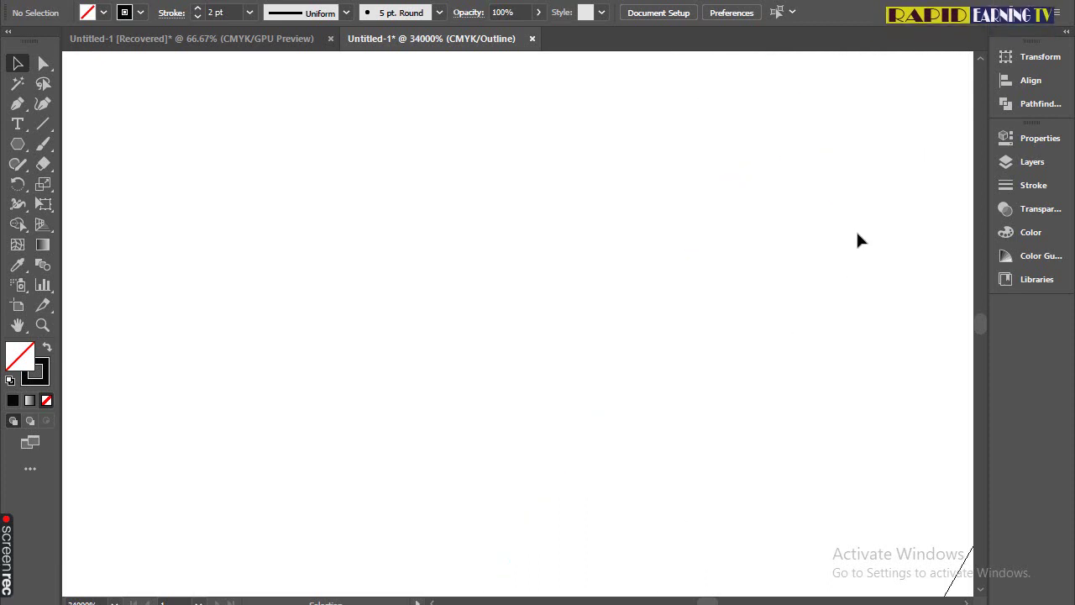
pyautogui.scroll(-1, 866, 252)
pyautogui.scroll(-1, 887, 286)
pyautogui.scroll(-2, 887, 288)
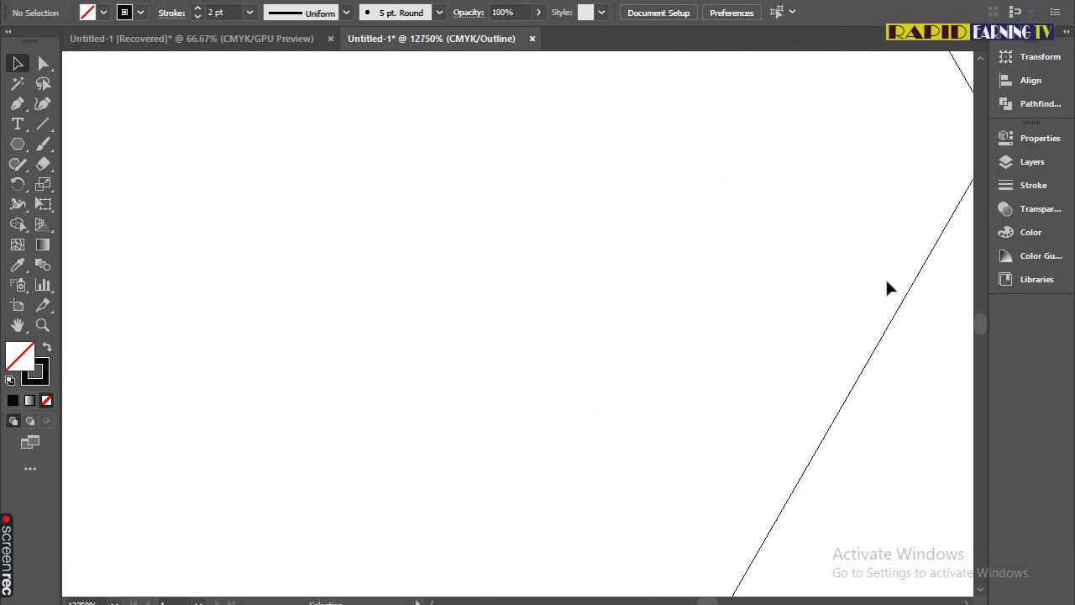
pyautogui.scroll(1, 648, 369)
# Select the vertical line on the ring's right edge to inspect its extent, deselect it, and recheck its lower corner.
pyautogui.moveTo(649, 370); pyautogui.dragTo(652, 368)
pyautogui.scroll(-5, 698, 324)
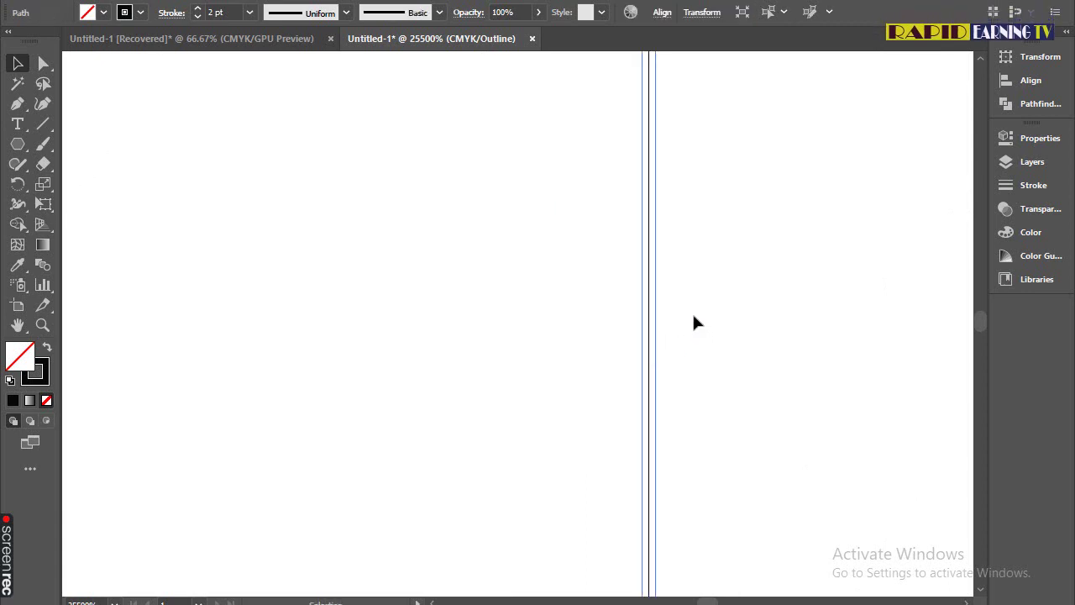
pyautogui.scroll(-8, 693, 316)
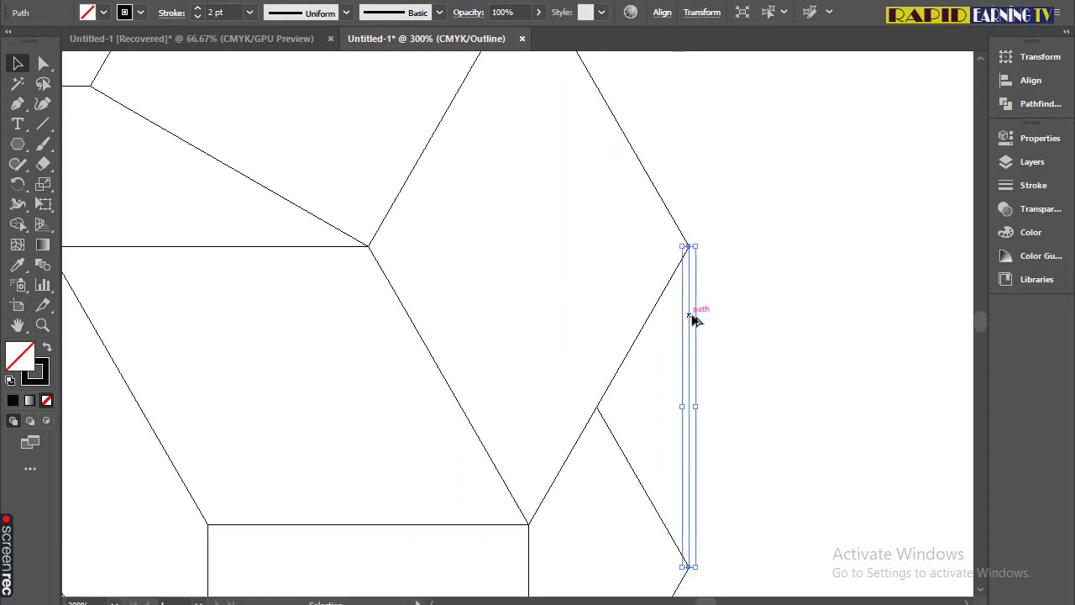
pyautogui.scroll(-5, 713, 491)
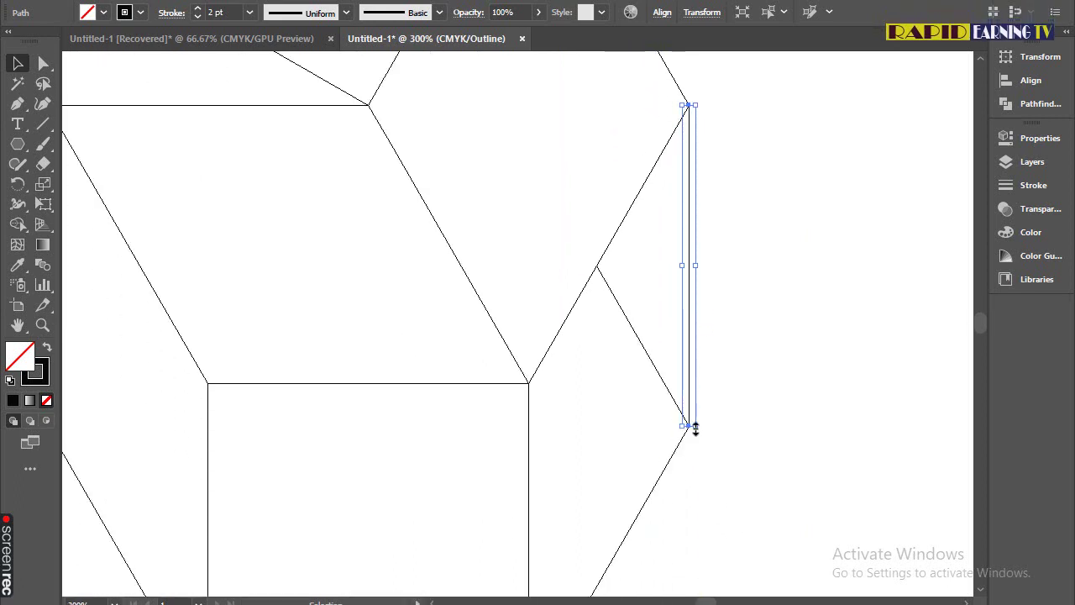
pyautogui.click(686, 445)
pyautogui.scroll(10, 688, 444)
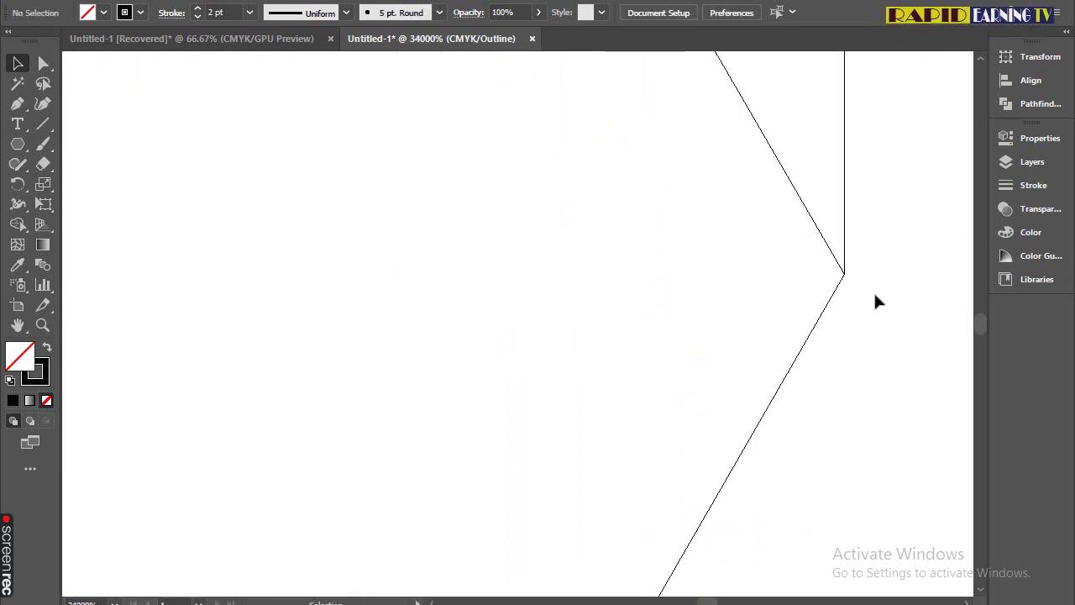
# Switch the artwork from Outline view back to full preview.
pyautogui.scroll(-10, 874, 294)
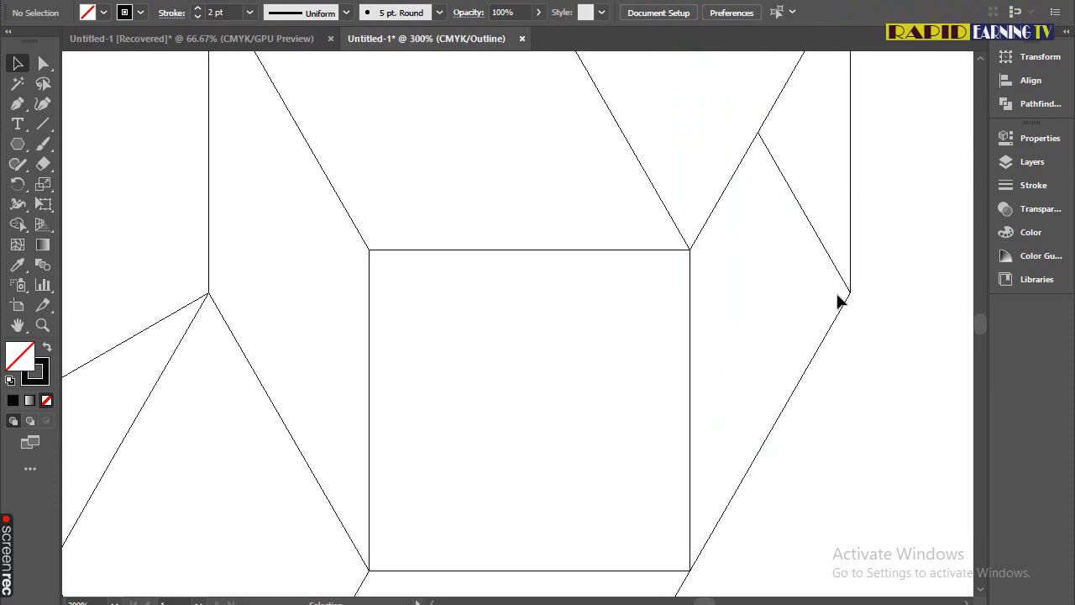
pyautogui.scroll(-5, 841, 300)
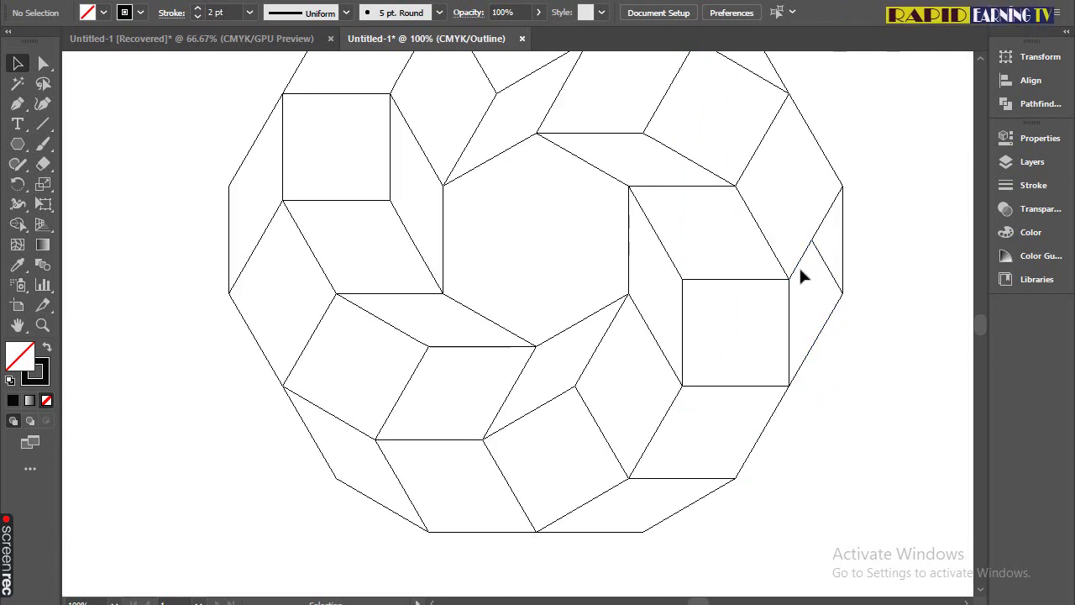
pyautogui.hotkey('ctrl', 'y')
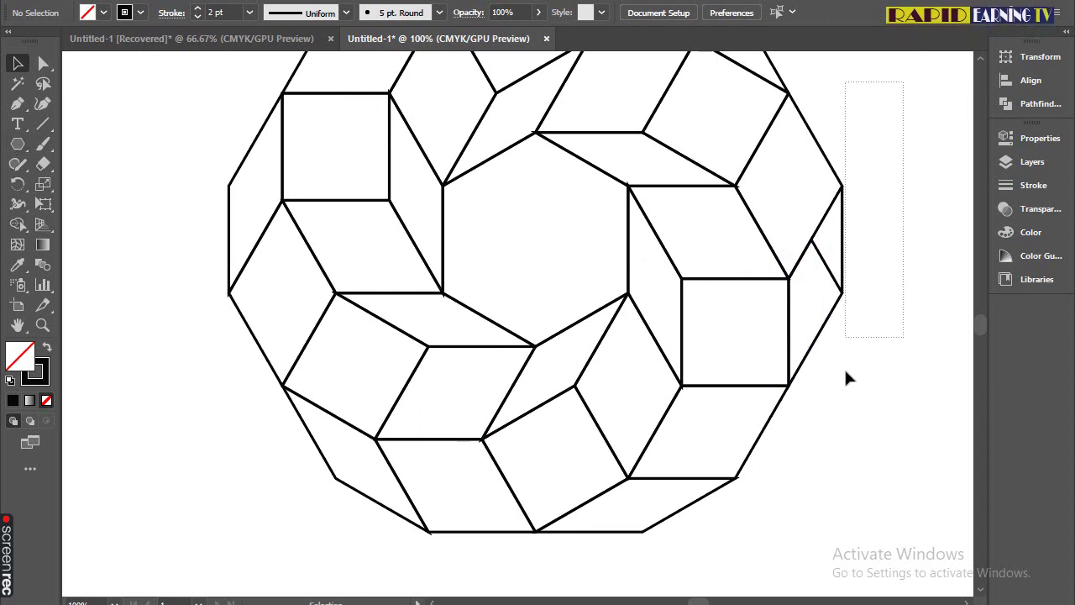
pyautogui.moveTo(847, 378); pyautogui.dragTo(613, 336)
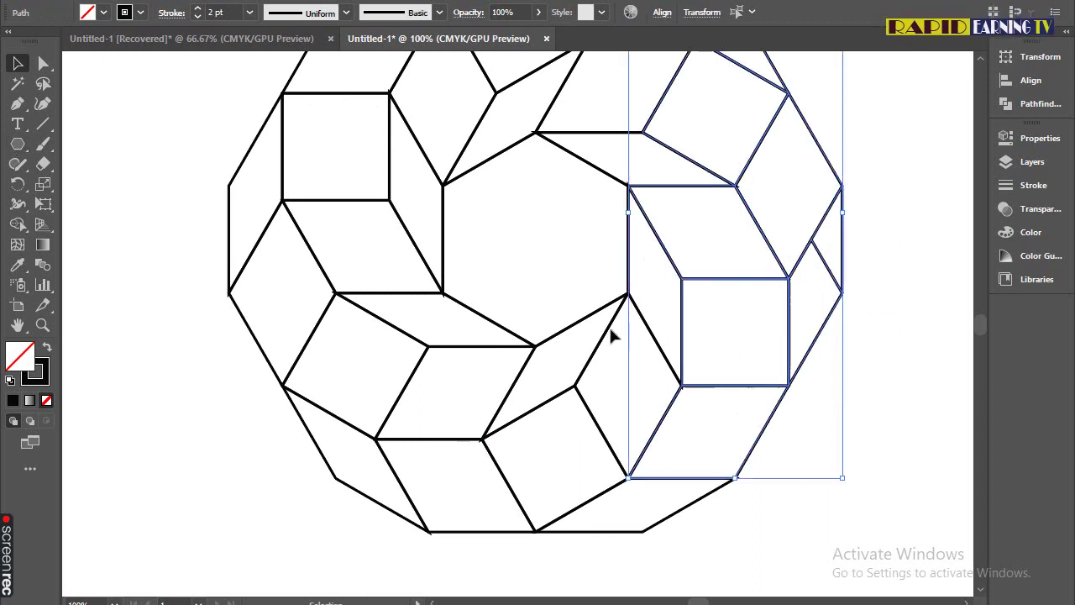
pyautogui.click(18, 225)
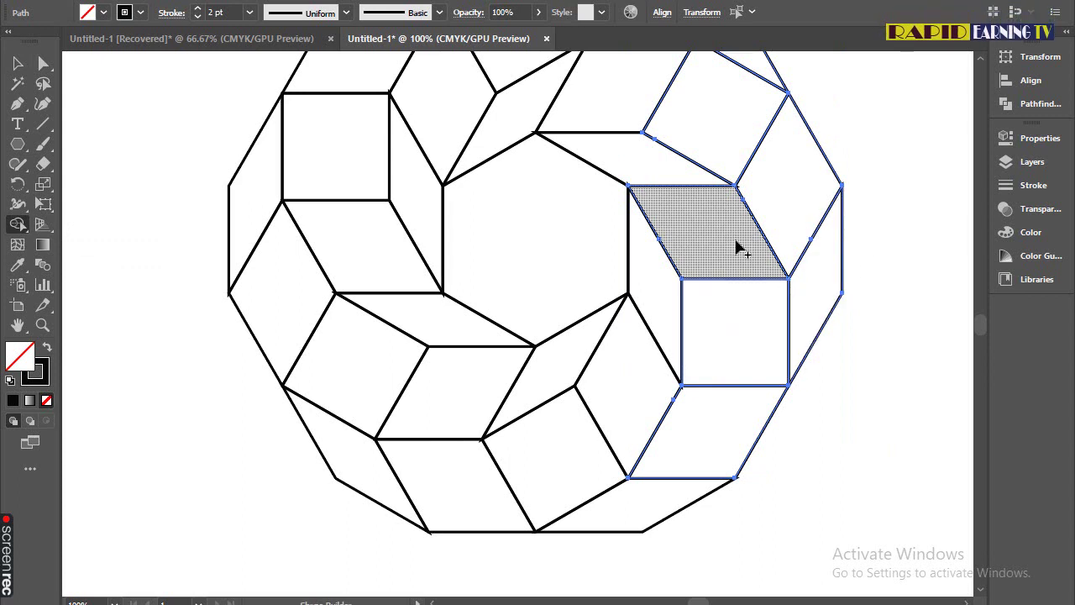
pyautogui.scroll(-3, 647, 197)
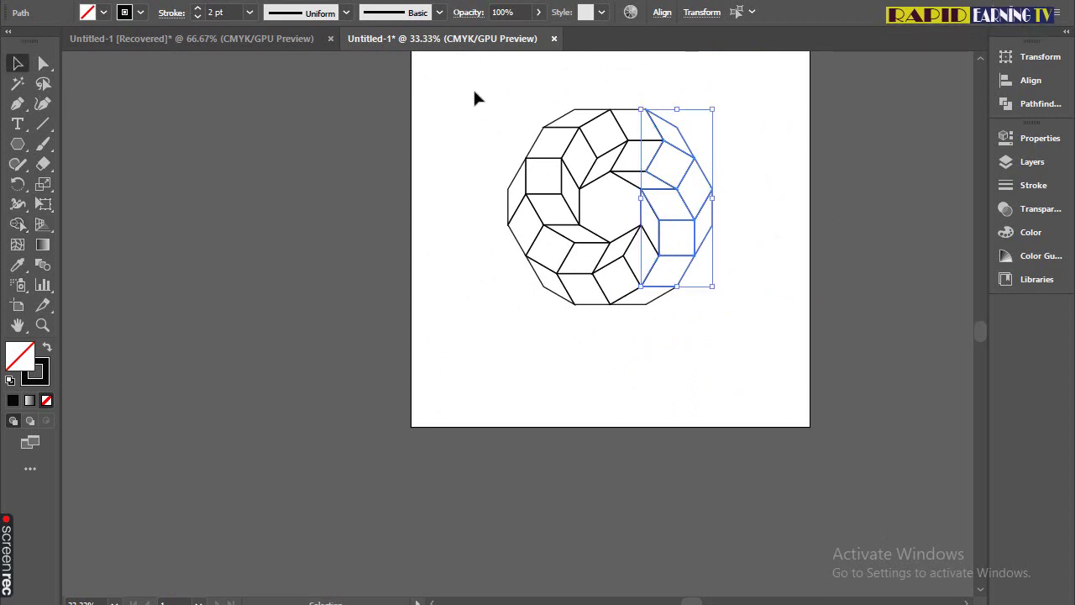
# Try removing the stroke from the whole ring and filling it with a bright pink-red.
pyautogui.moveTo(465, 167); pyautogui.dragTo(776, 337)
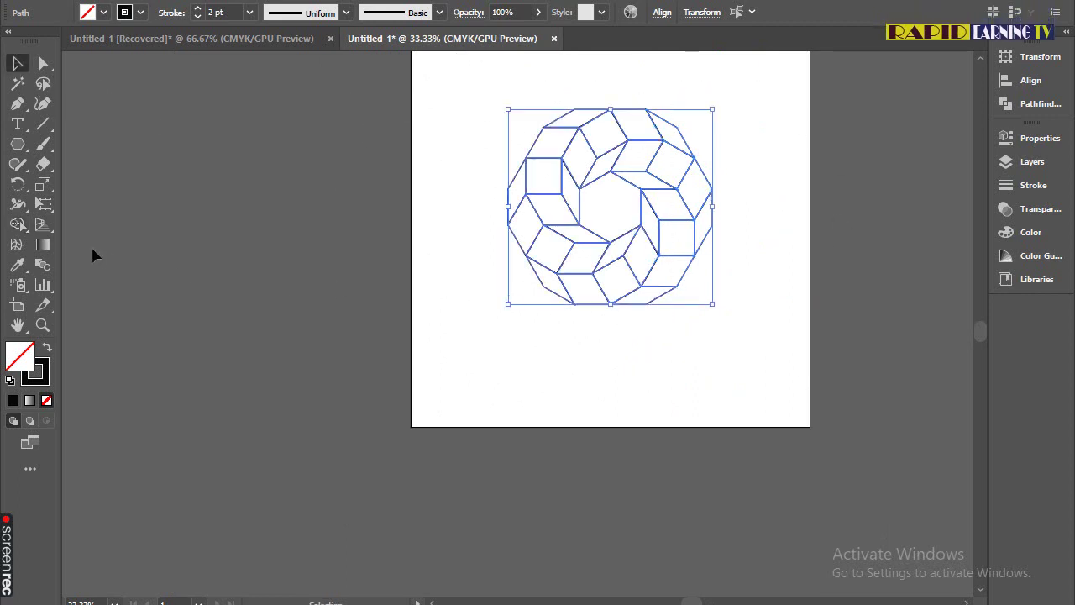
pyautogui.click(44, 385)
pyautogui.click(47, 400)
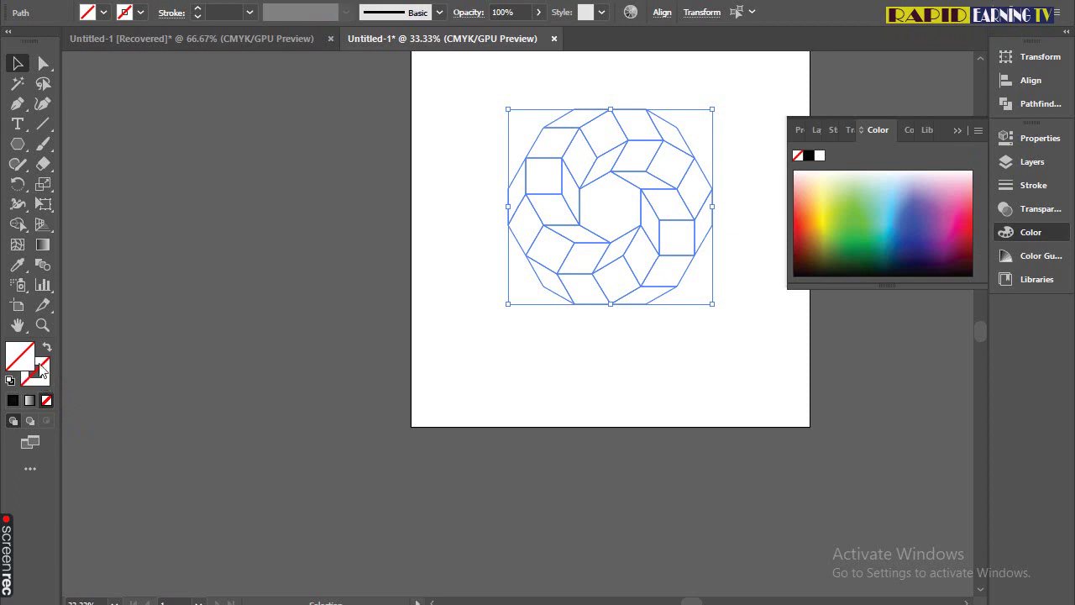
pyautogui.doubleClick(25, 356)
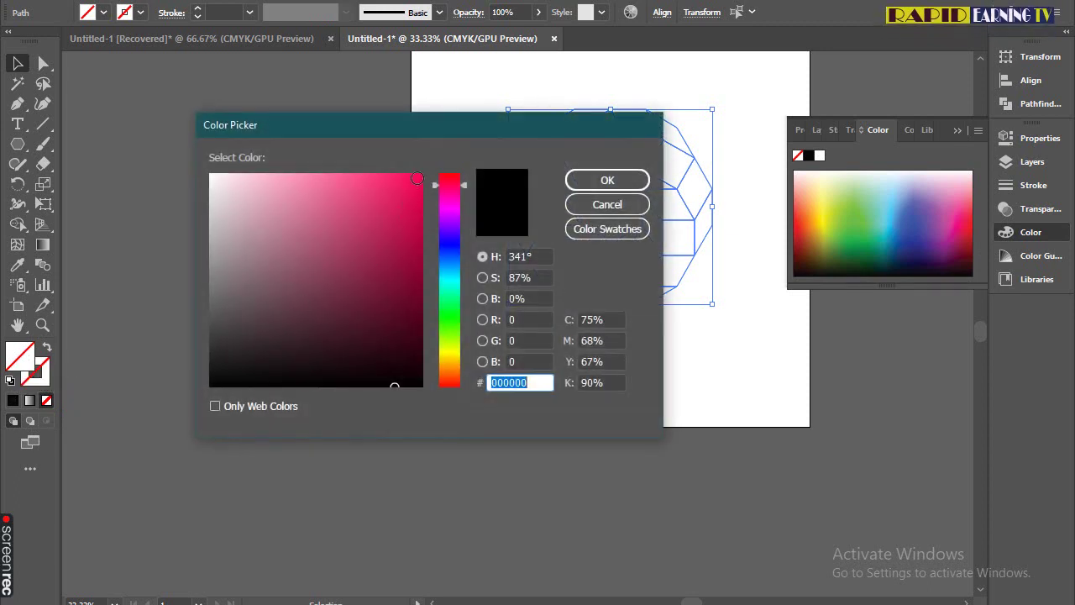
pyautogui.click(417, 179)
pyautogui.press('Return')
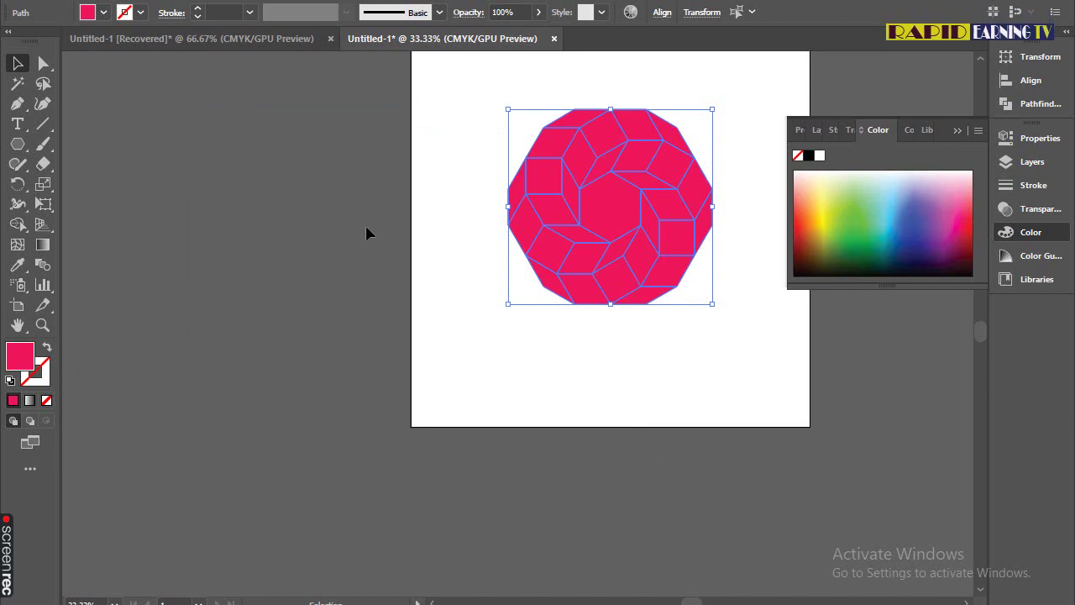
# Undo the pink-red fill and the stroke removal, and deselect the ring.
pyautogui.press('a')
pyautogui.hotkey('ctrl', 'z')
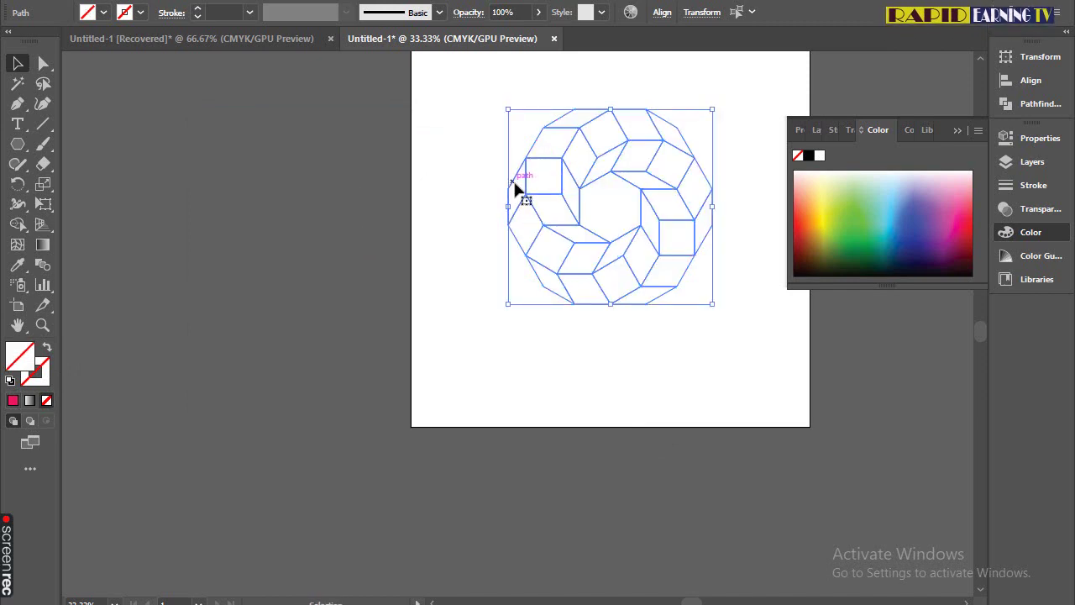
pyautogui.click(454, 195)
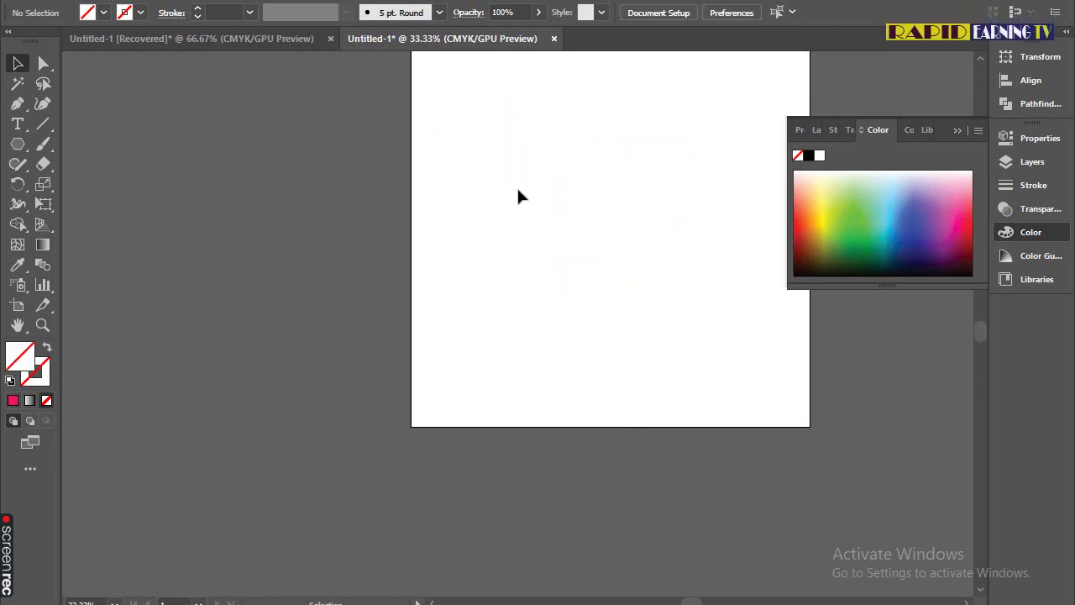
pyautogui.click(578, 175)
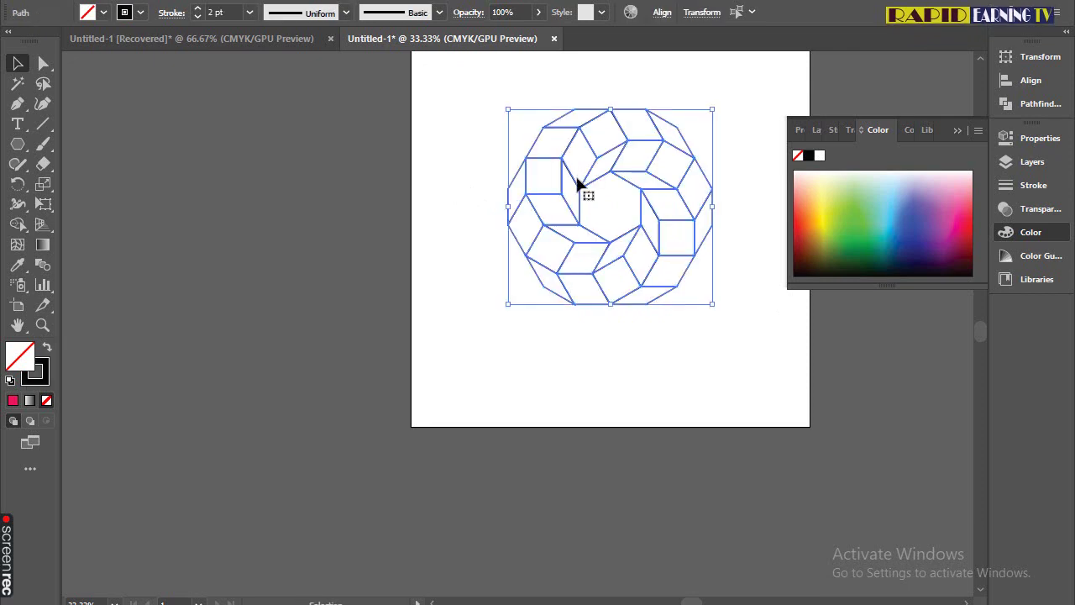
pyautogui.click(457, 231)
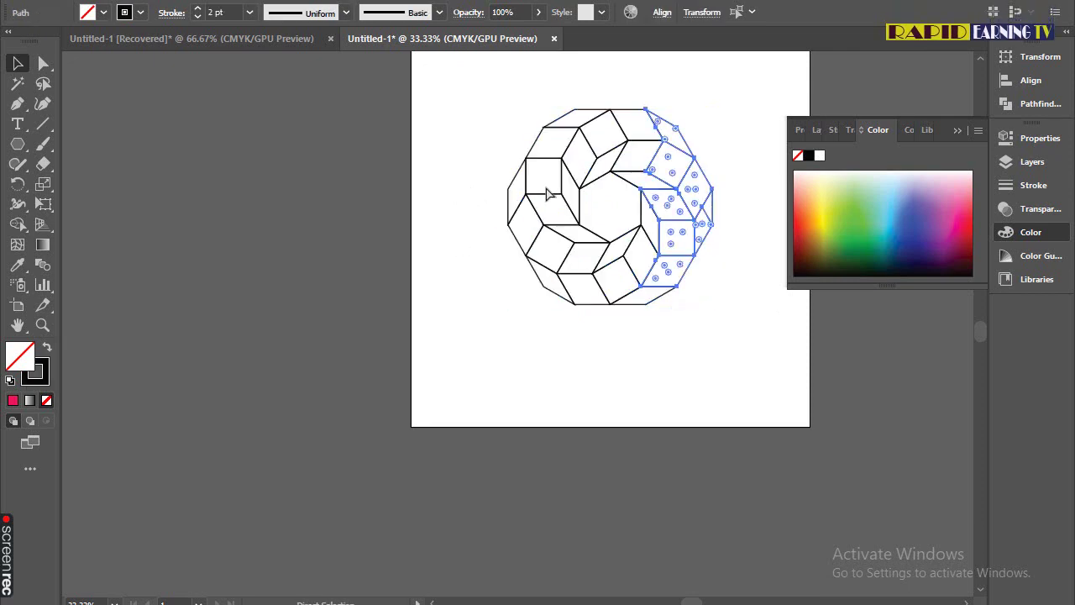
pyautogui.click(511, 199)
pyautogui.click(467, 225)
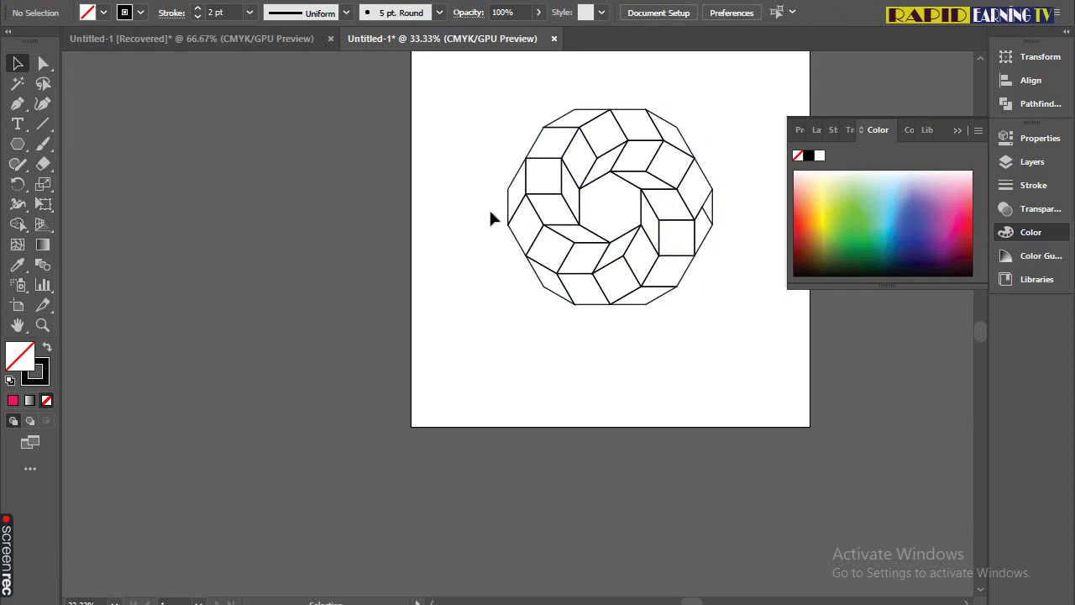
# Select the diamond tile on the ring's left edge and fill it with a white-to-black linear gradient.
pyautogui.click(516, 216)
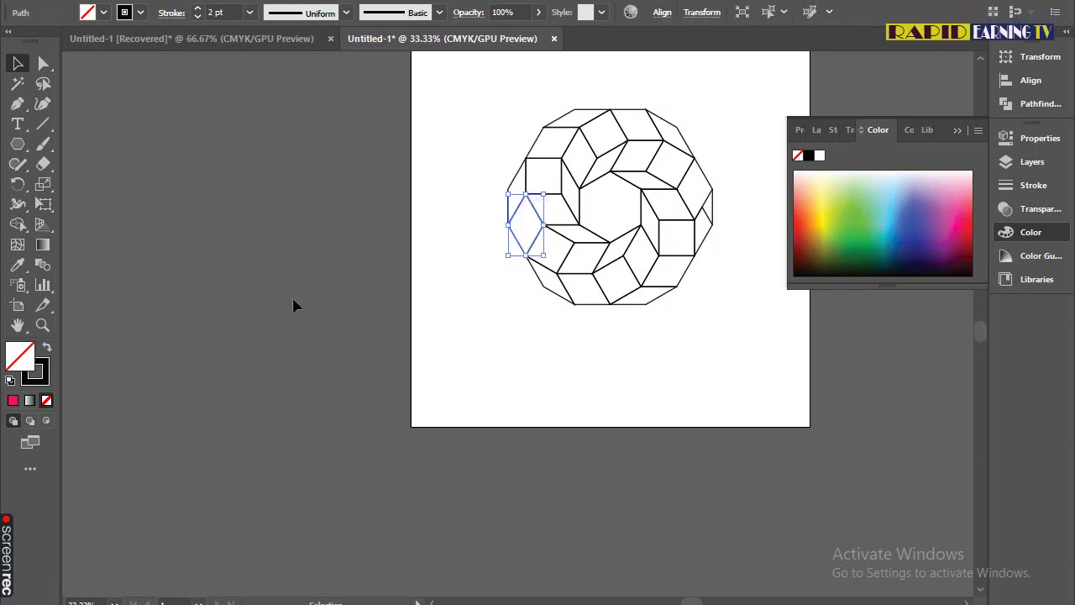
pyautogui.doubleClick(32, 375)
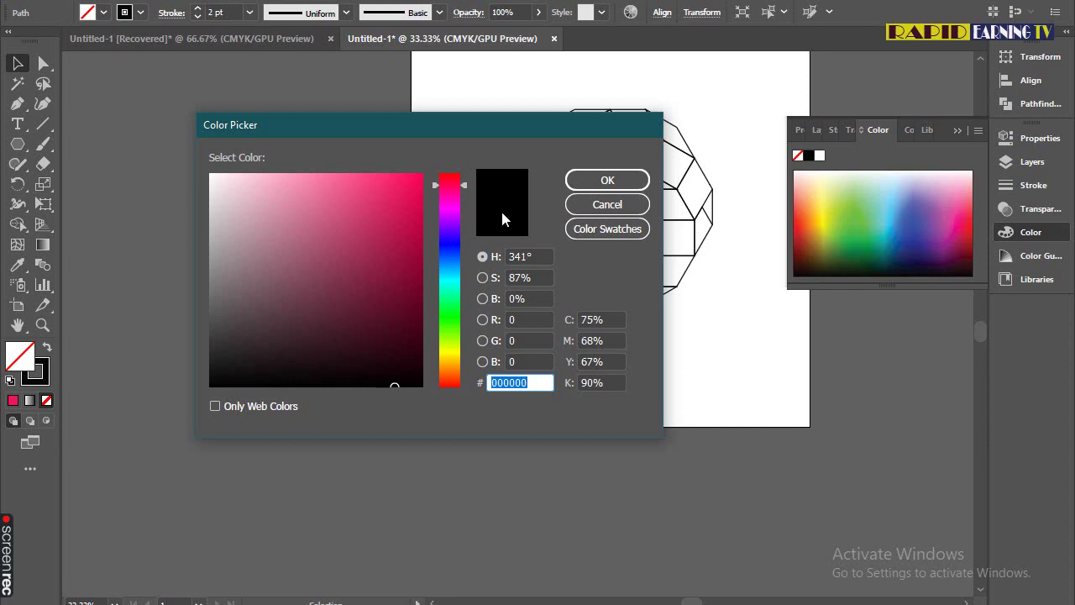
pyautogui.click(607, 180)
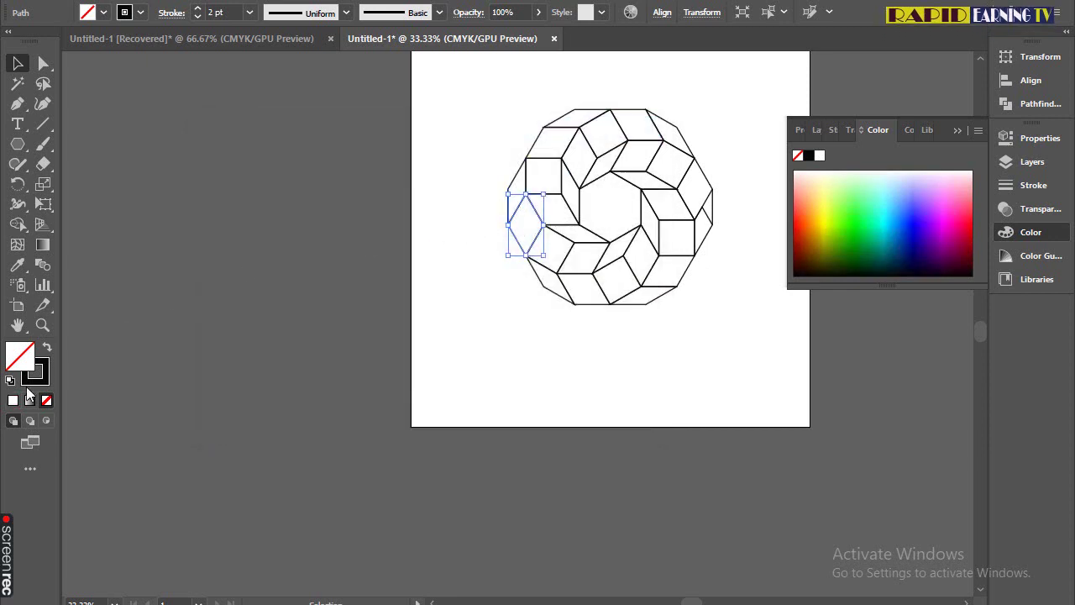
pyautogui.click(29, 400)
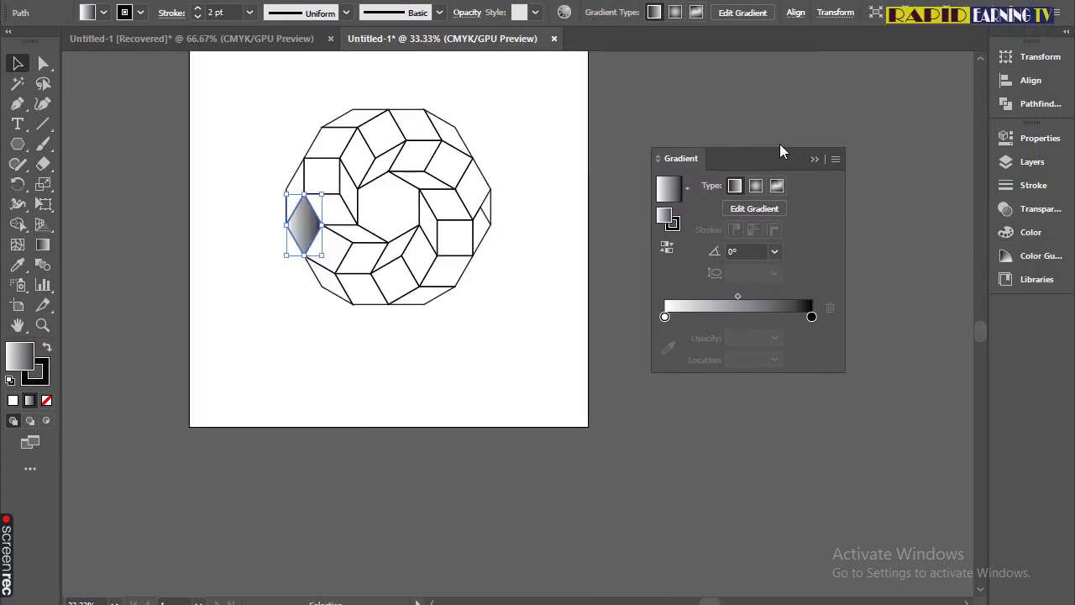
pyautogui.moveTo(714, 149); pyautogui.dragTo(754, 113)
# Set the starting colour stop of the diamond tile's gradient to CMYK Yellow.
pyautogui.scroll(1, 372, 176)
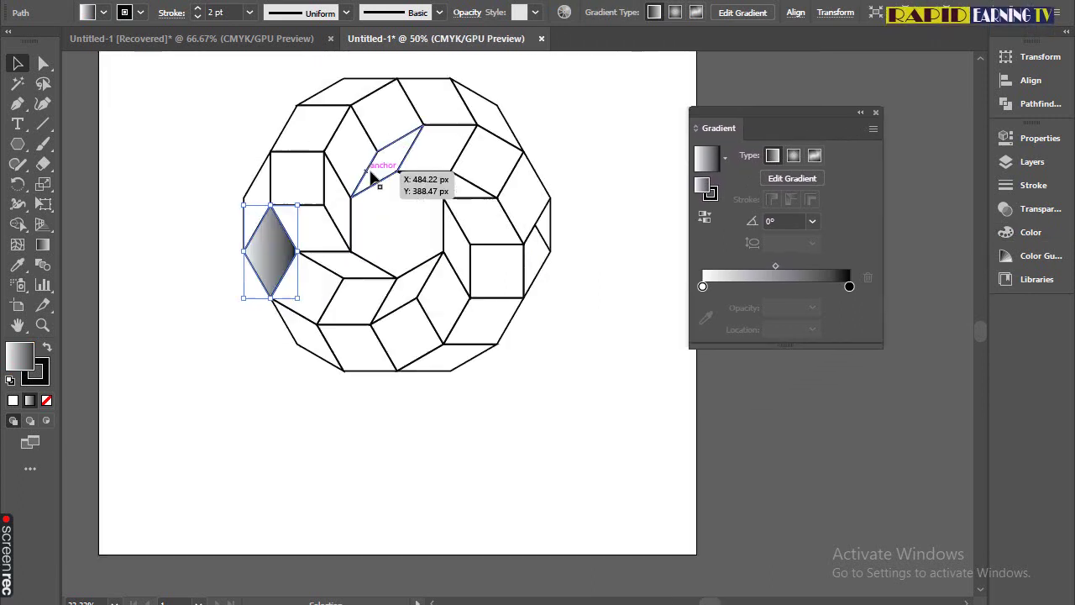
pyautogui.scroll(1, 372, 176)
pyautogui.scroll(2, 408, 175)
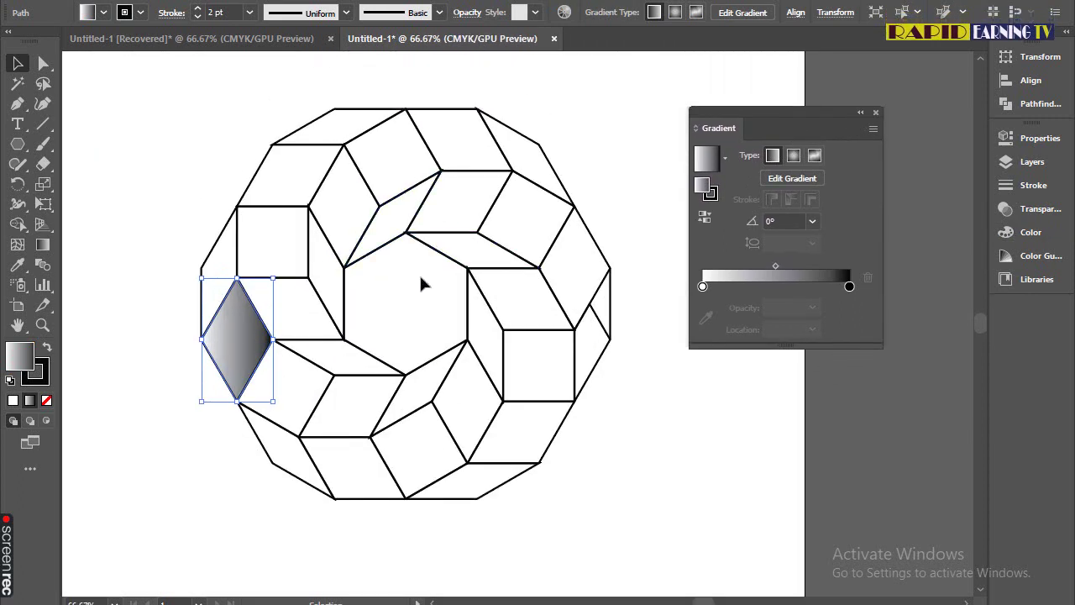
pyautogui.doubleClick(703, 286)
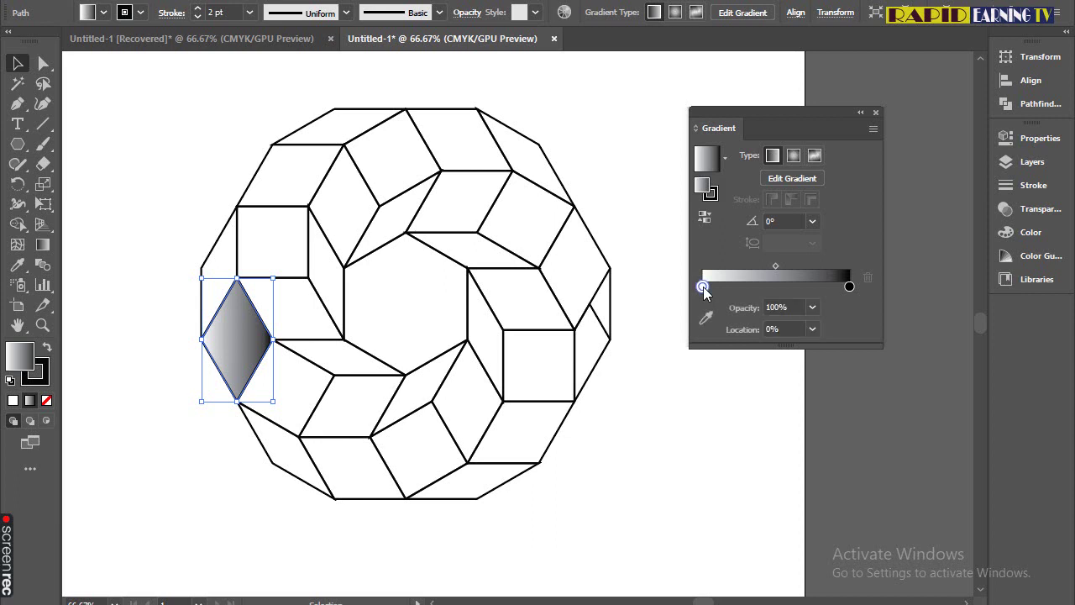
pyautogui.click(634, 376)
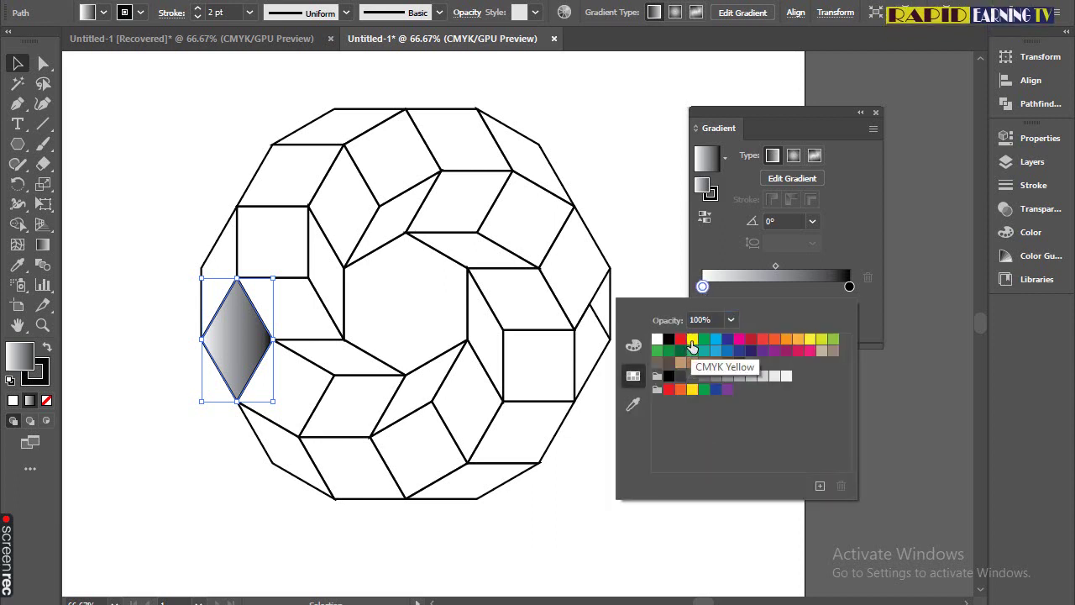
pyautogui.click(691, 339)
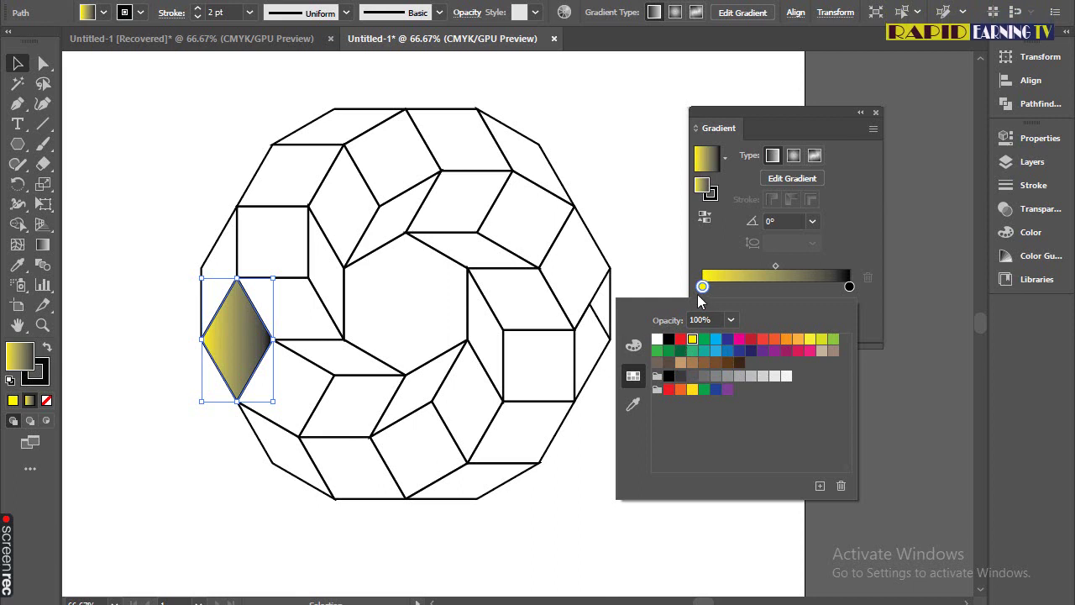
# Try to edit the gradient's black end stop, and undo the deletion of the diamond tile.
pyautogui.doubleClick(846, 288)
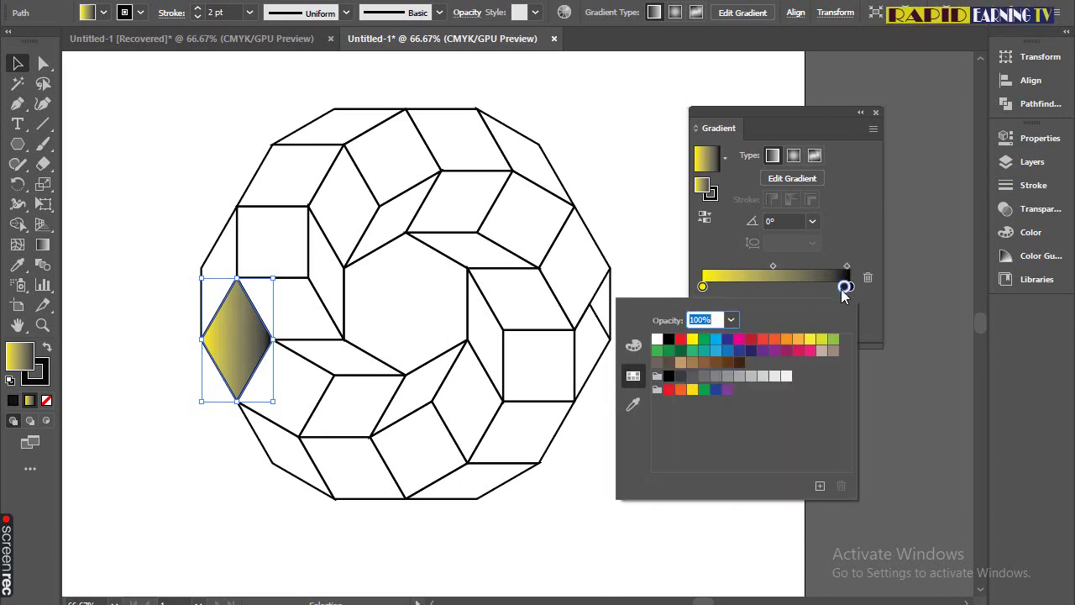
pyautogui.click(830, 295)
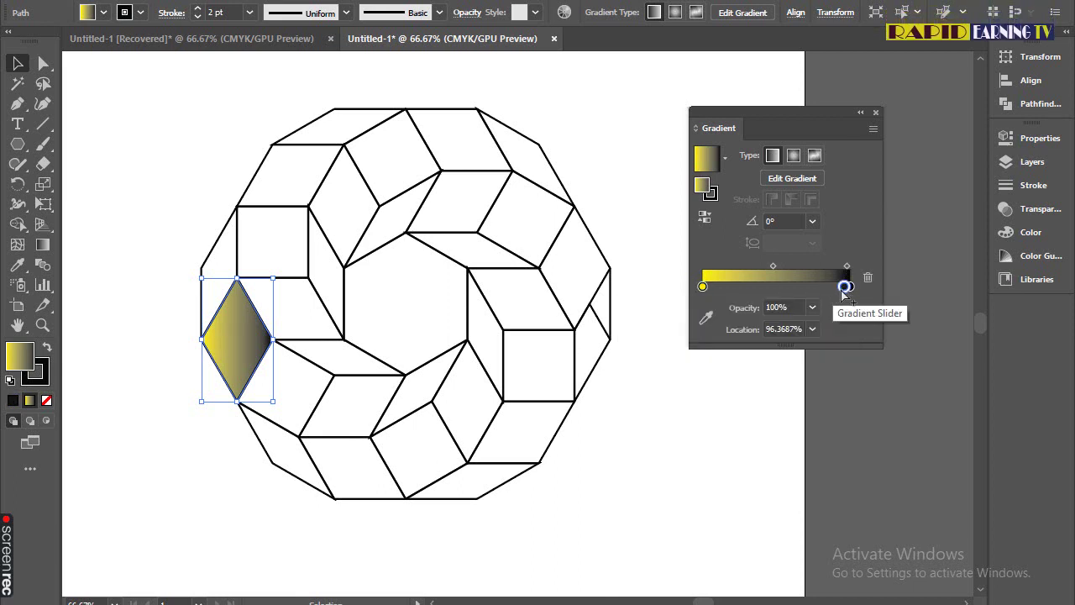
pyautogui.moveTo(844, 289); pyautogui.dragTo(832, 287)
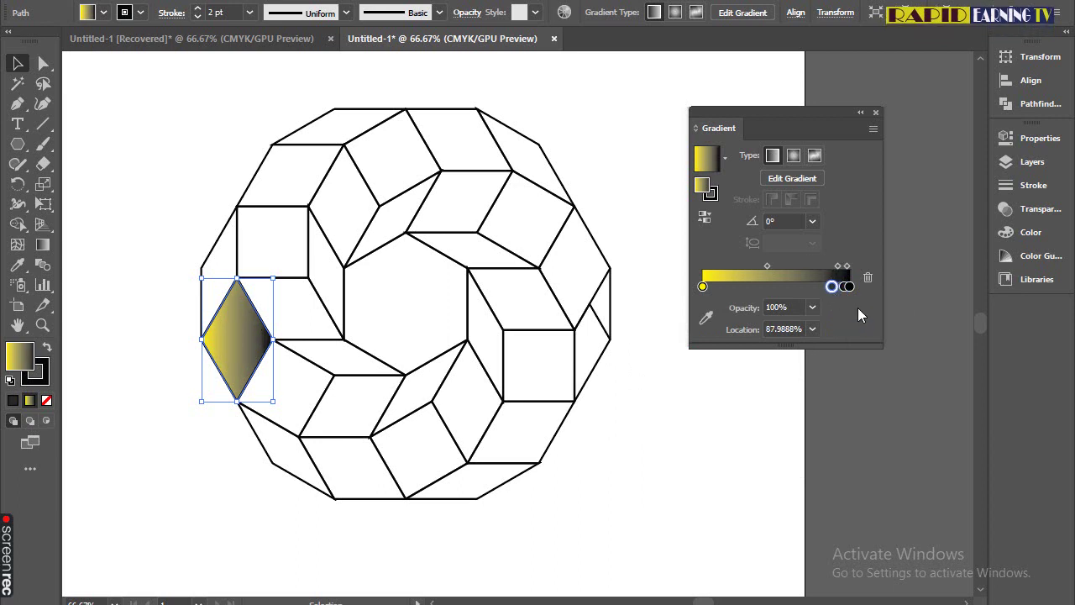
pyautogui.press('Delete')
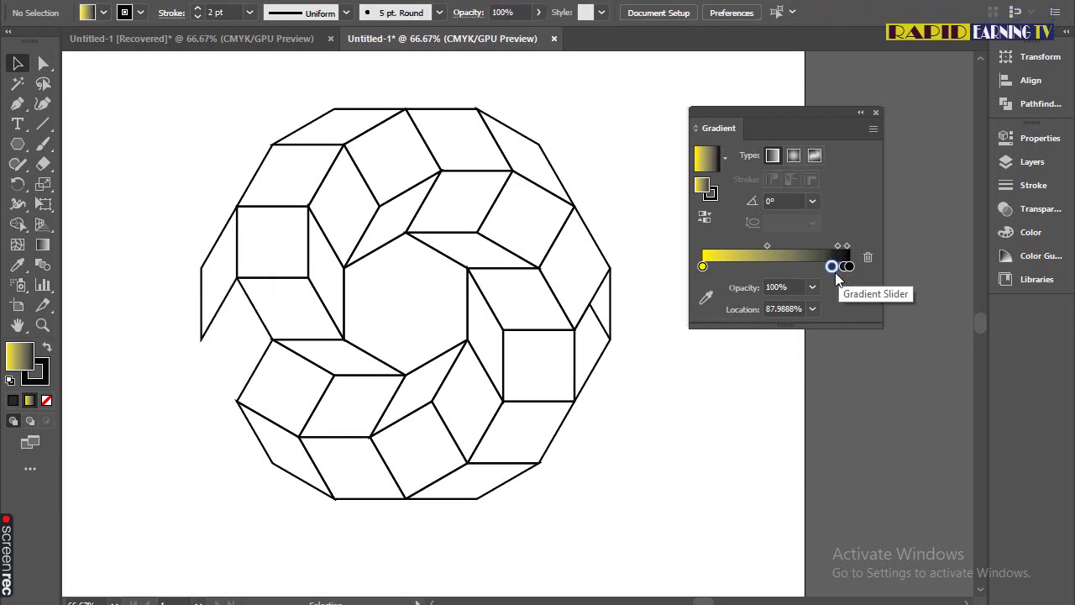
pyautogui.hotkey('ctrl', 'z')
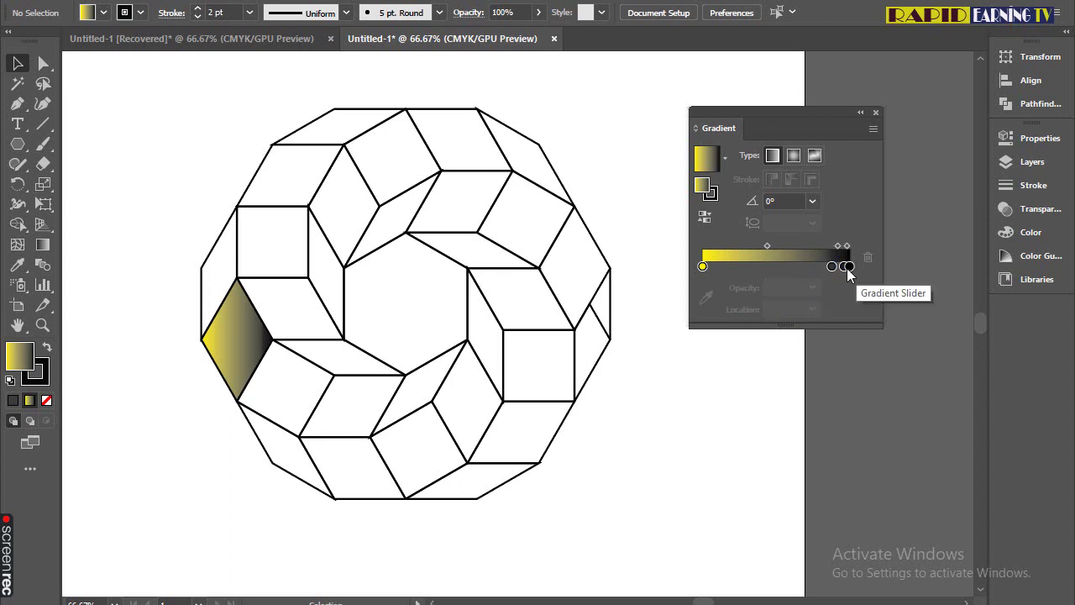
# Remove the extra dark stops beside the gradient's black end stop.
pyautogui.moveTo(832, 266)
pyautogui.mouseDown()
pyautogui.moveTo(860, 268)
pyautogui.moveTo(845, 272)
pyautogui.mouseUp()
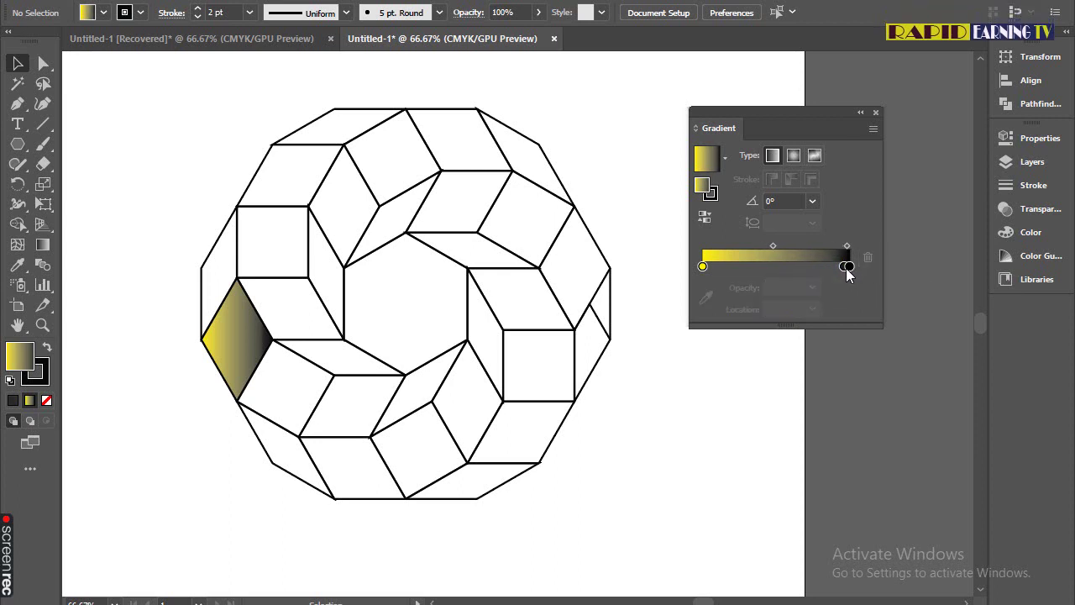
pyautogui.click(844, 268)
pyautogui.click(867, 258)
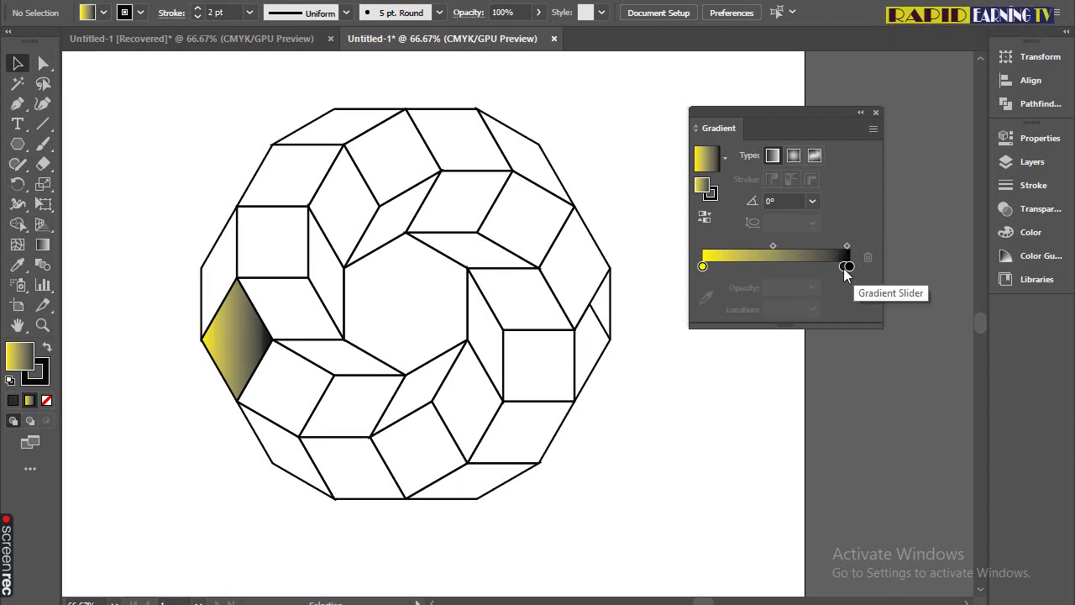
pyautogui.click(841, 267)
pyautogui.moveTo(839, 266); pyautogui.dragTo(845, 267)
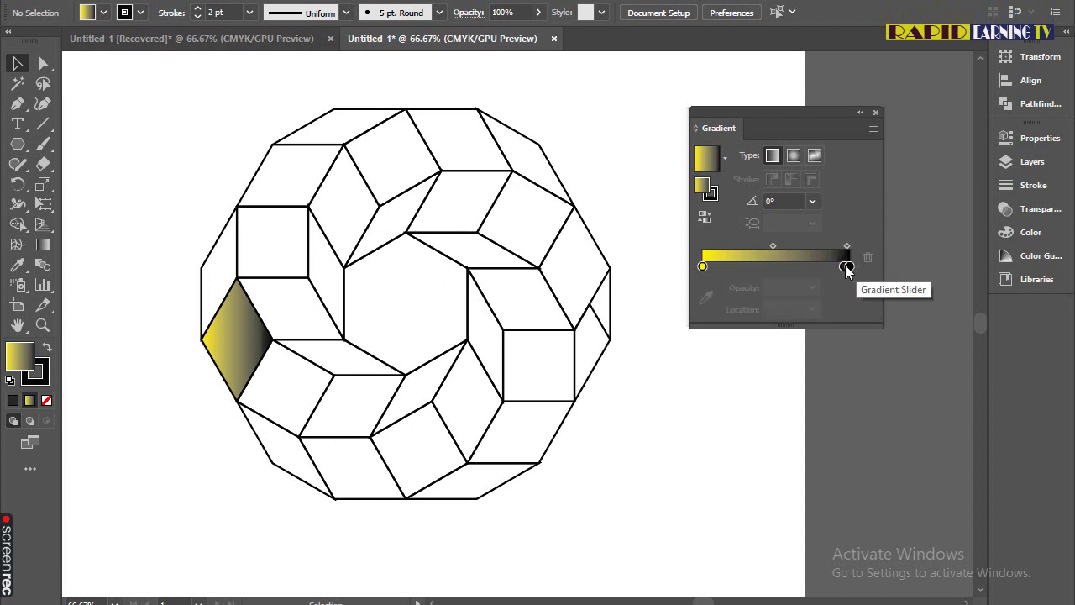
pyautogui.click(869, 258)
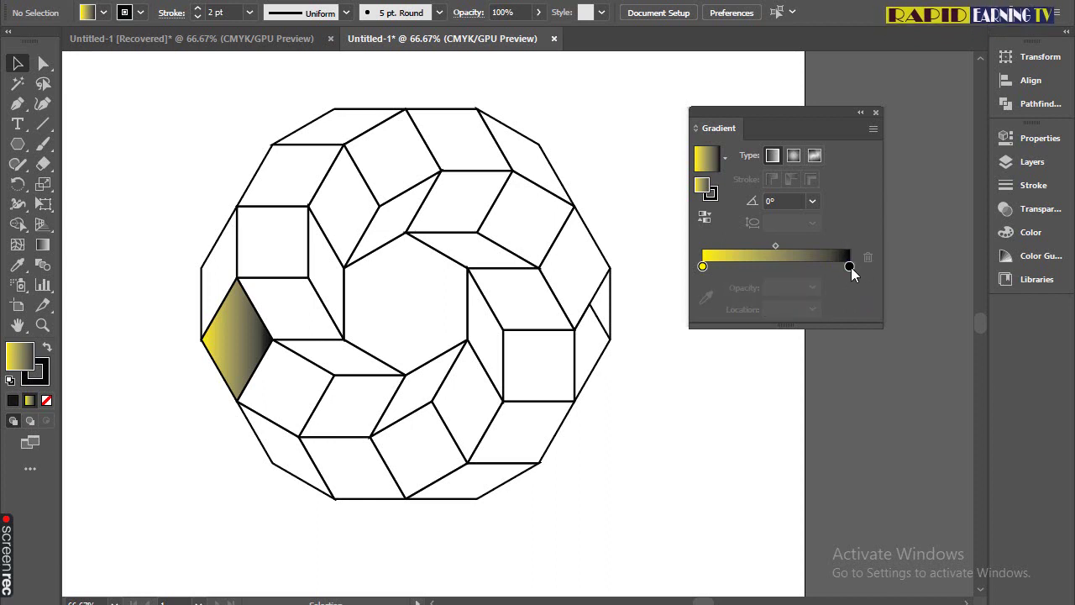
# Set the gradient's end colour stop to the cyan swatch.
pyautogui.click(850, 267)
pyautogui.doubleClick(850, 268)
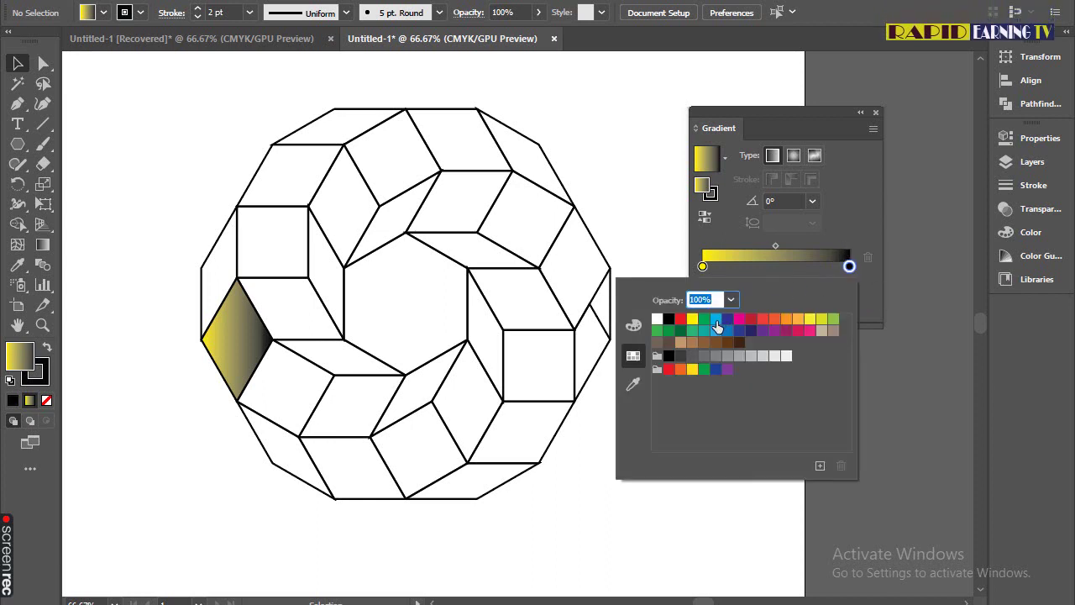
pyautogui.click(716, 321)
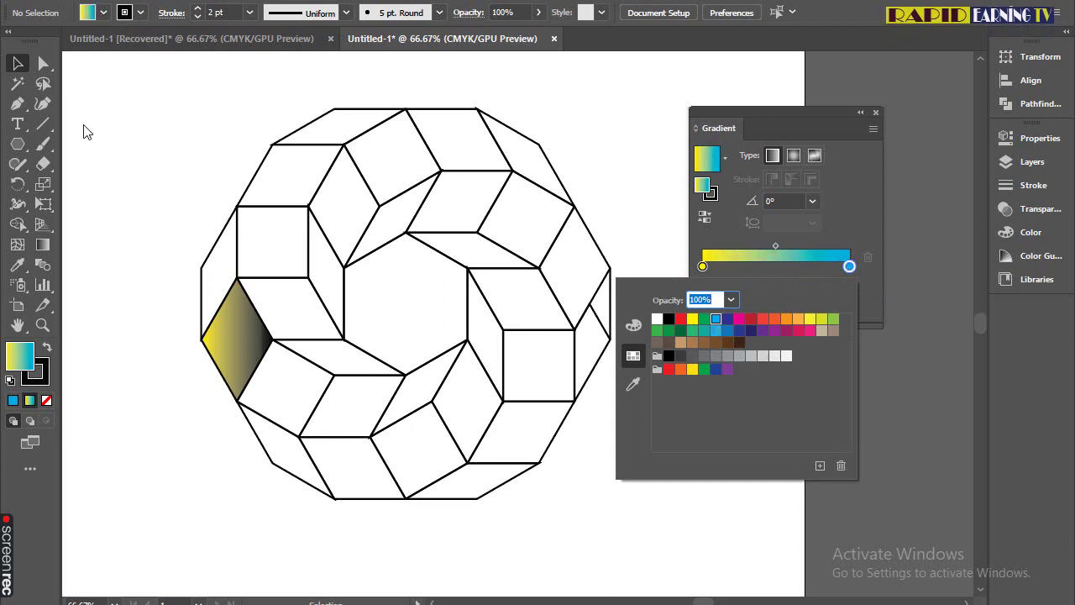
# Remove the extra dark stop from the diamond tile's gradient and set its end stop to the cyan swatch.
pyautogui.click(17, 66)
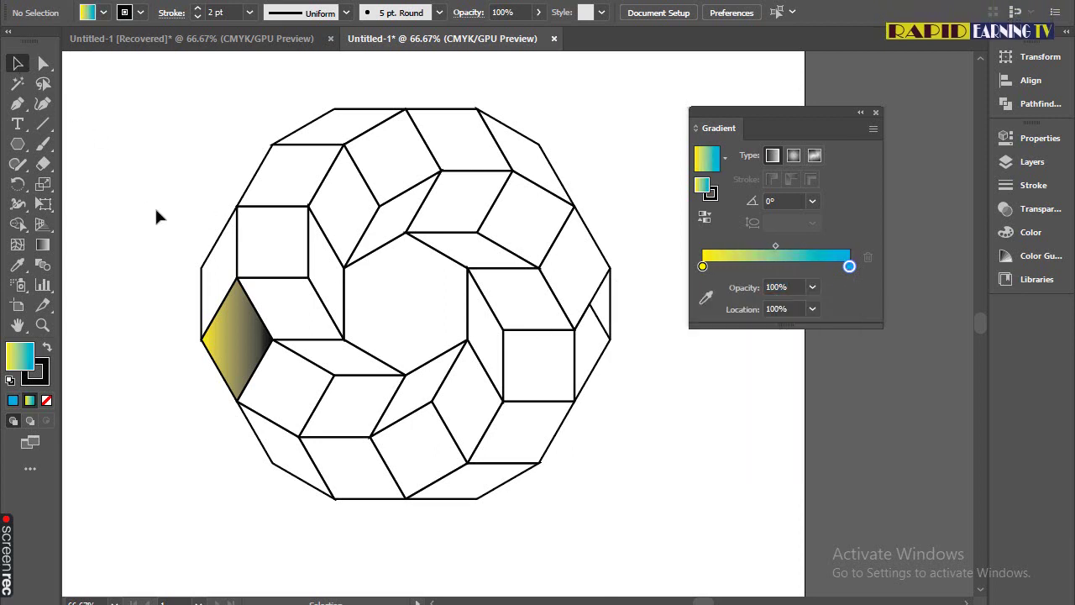
pyautogui.click(215, 325)
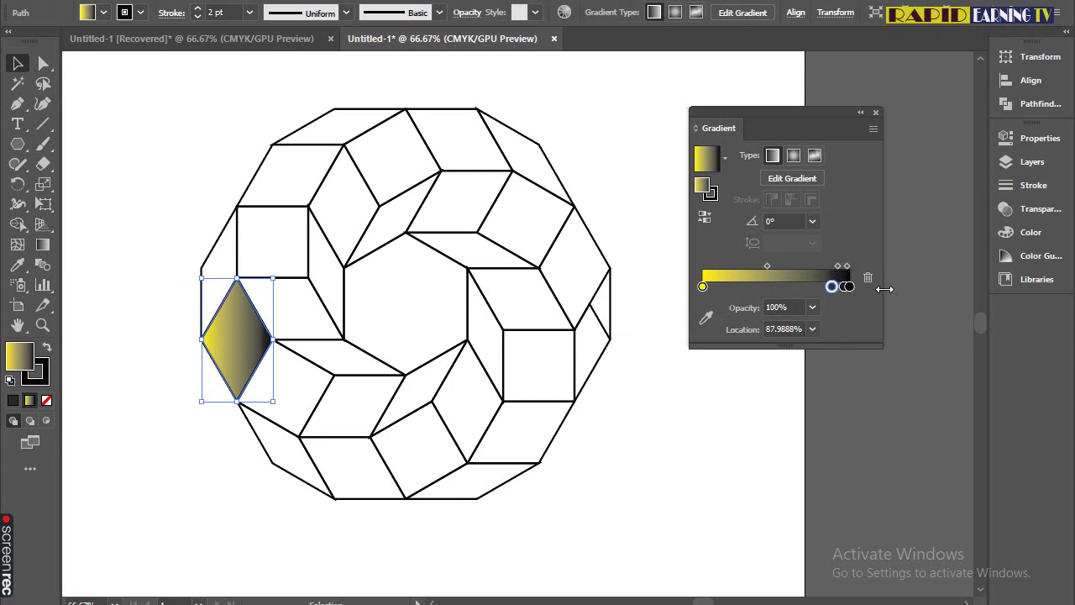
pyautogui.click(868, 277)
pyautogui.doubleClick(850, 287)
pyautogui.click(715, 339)
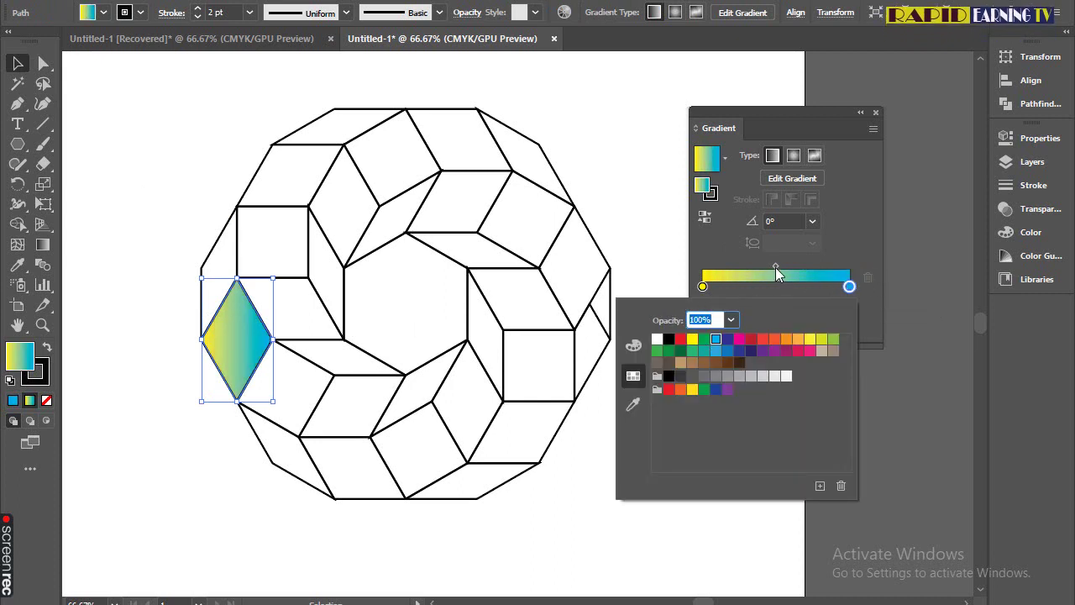
pyautogui.click(840, 108)
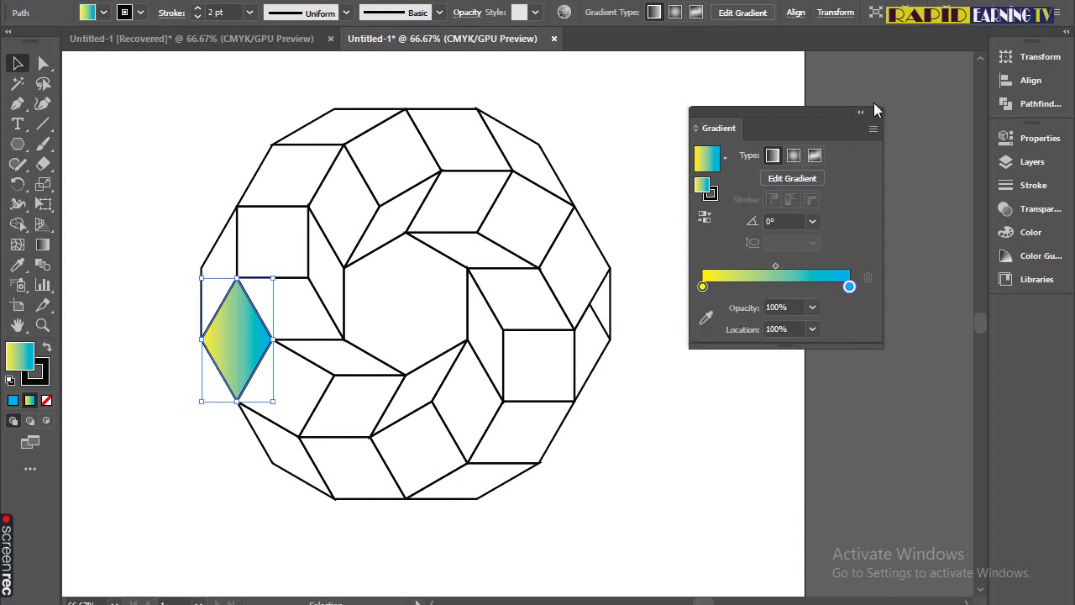
# Copy the diamond's yellow-to-cyan gradient onto the other three tiles of its curved band with the Eyedropper.
pyautogui.click(239, 248)
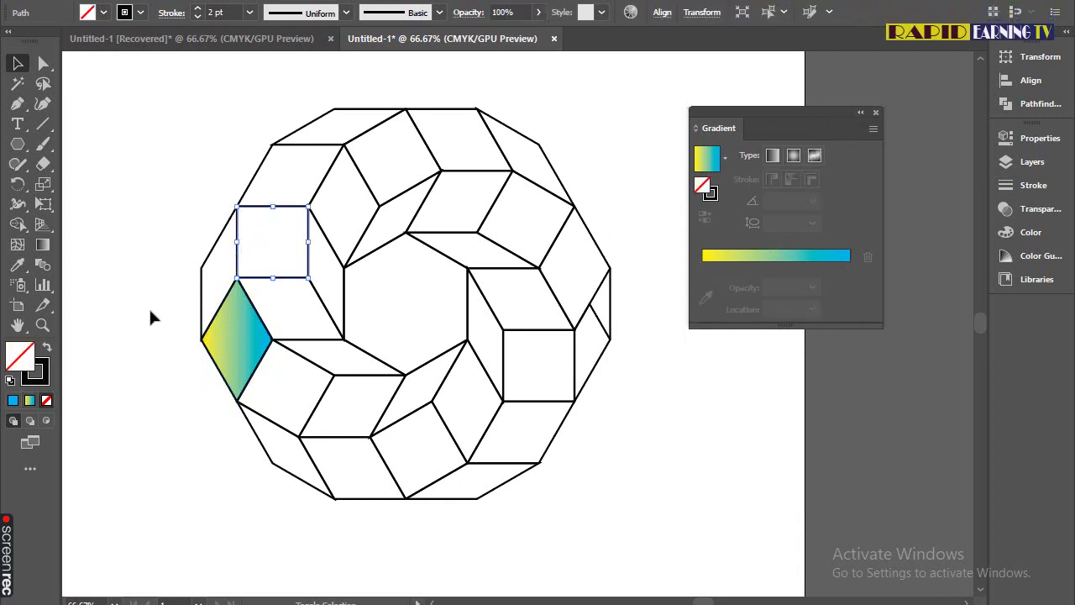
pyautogui.click(211, 253)
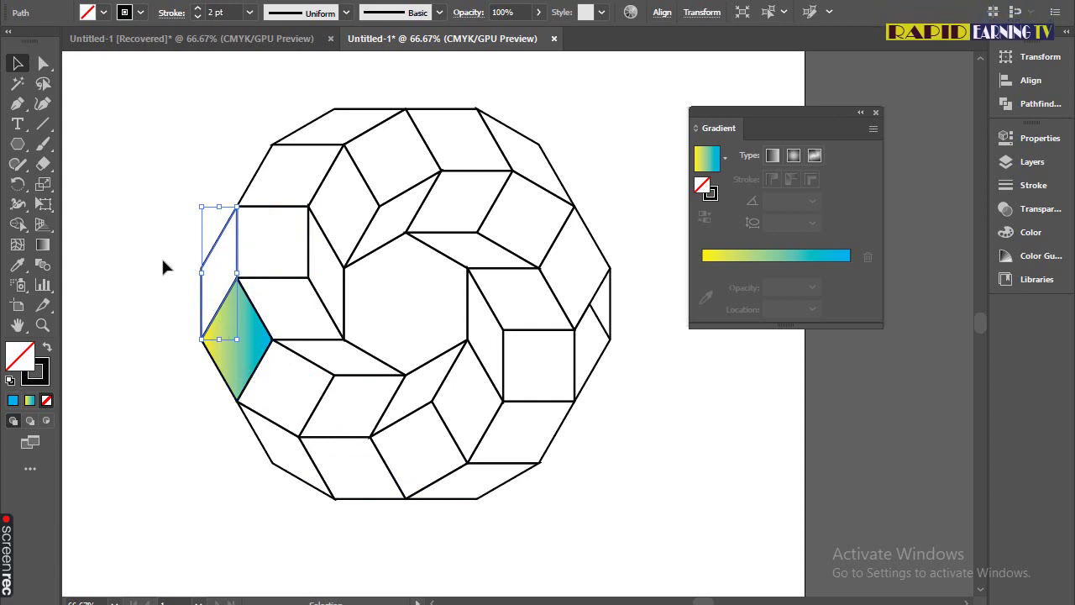
pyautogui.keyDown('shift'); pyautogui.click(269, 417); pyautogui.keyUp('shift')
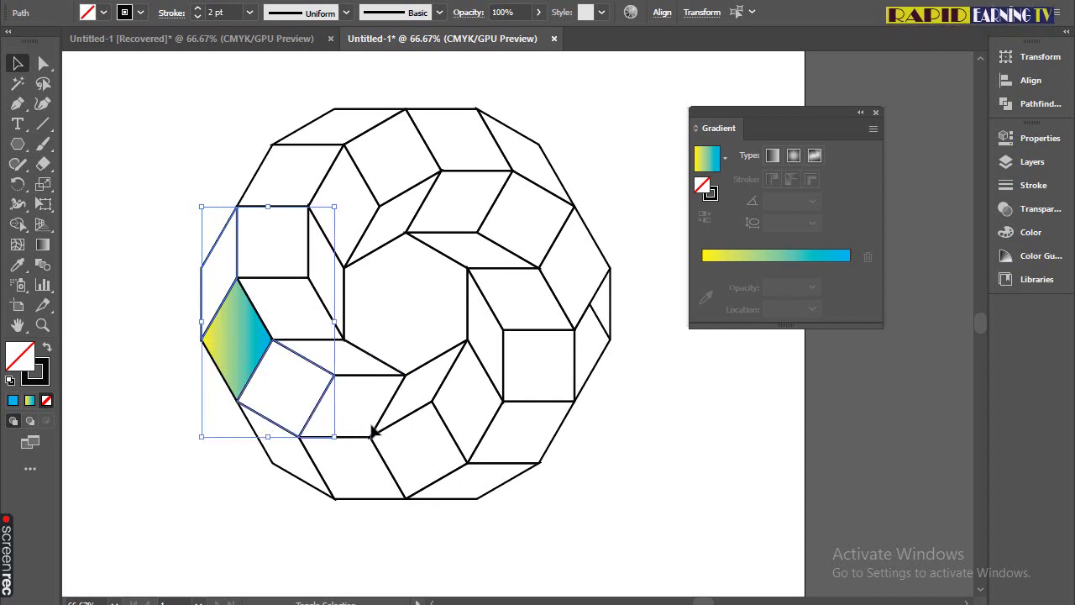
pyautogui.keyDown('shift'); pyautogui.click(375, 431); pyautogui.keyUp('shift')
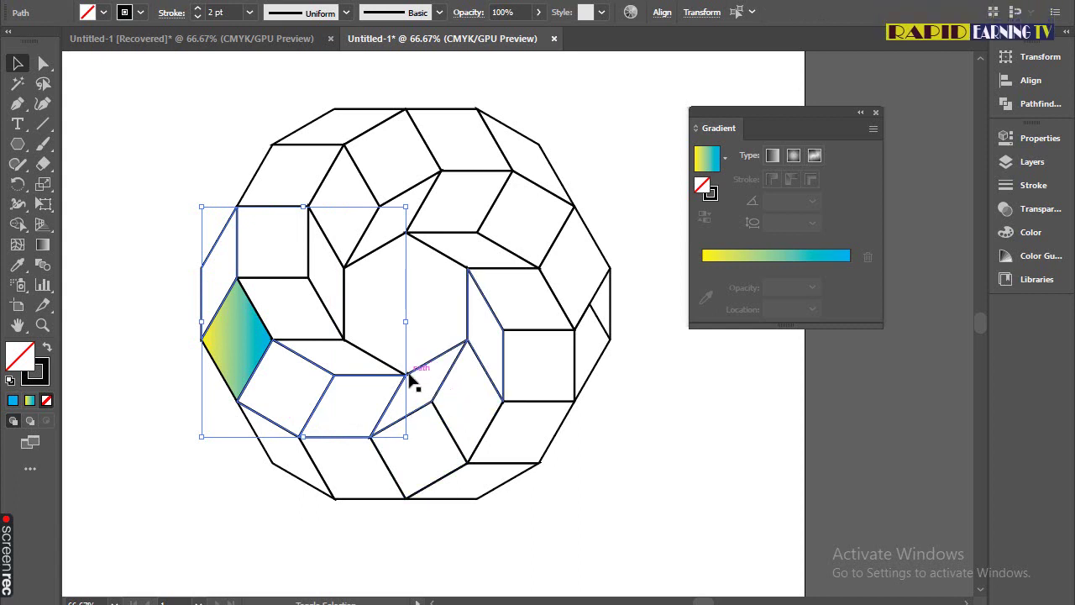
pyautogui.click(18, 267)
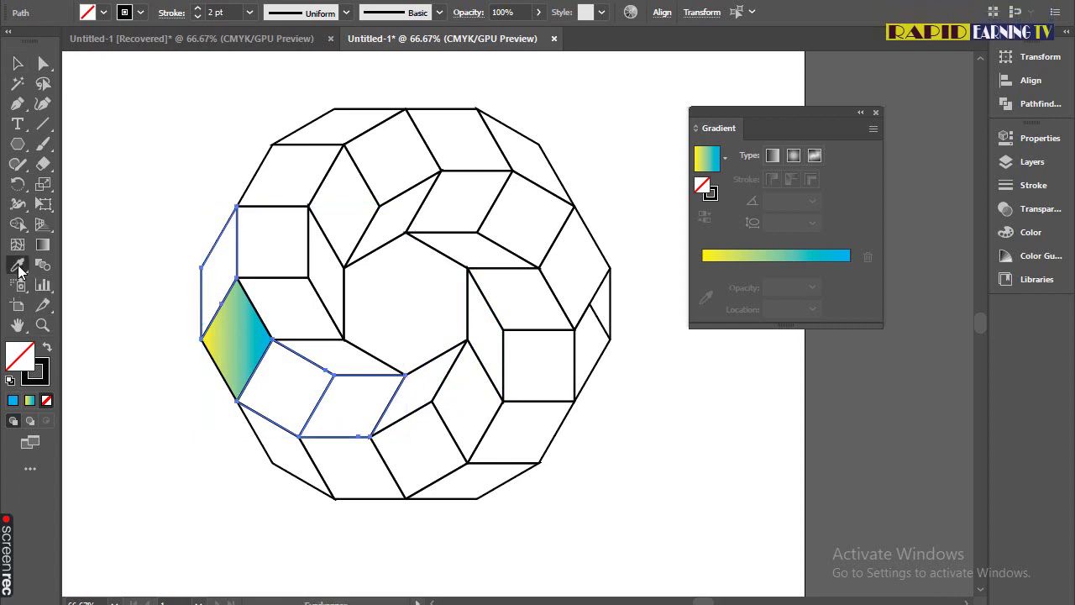
pyautogui.click(228, 327)
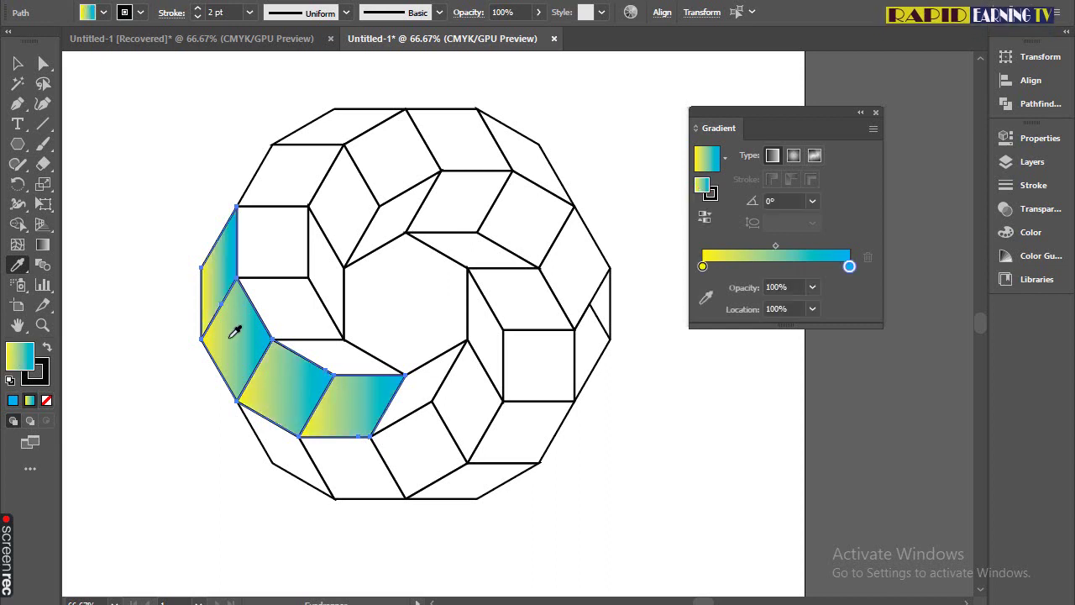
pyautogui.click(234, 332)
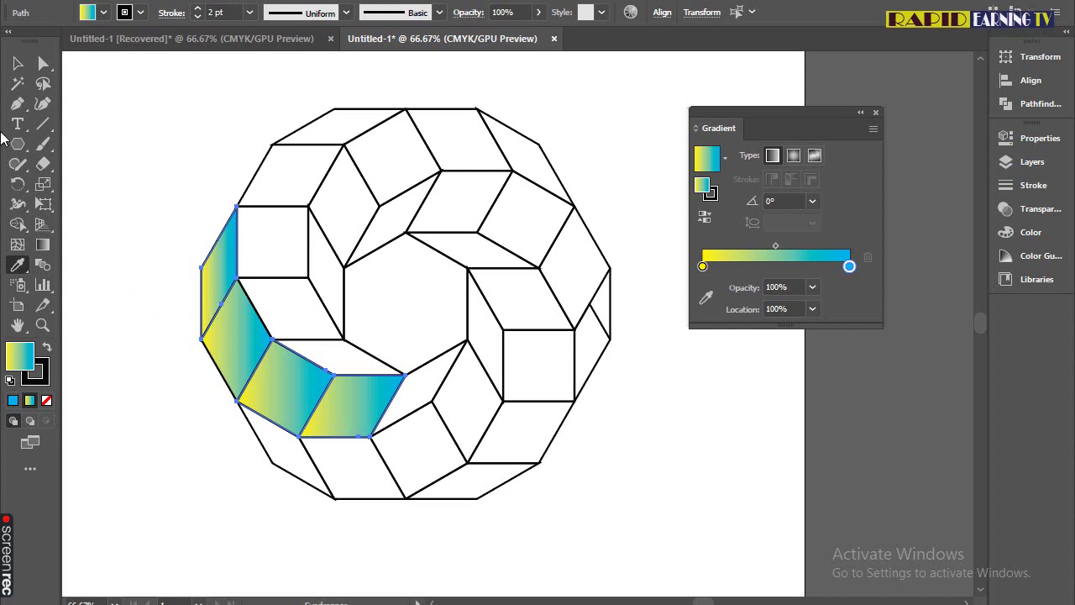
pyautogui.click(17, 64)
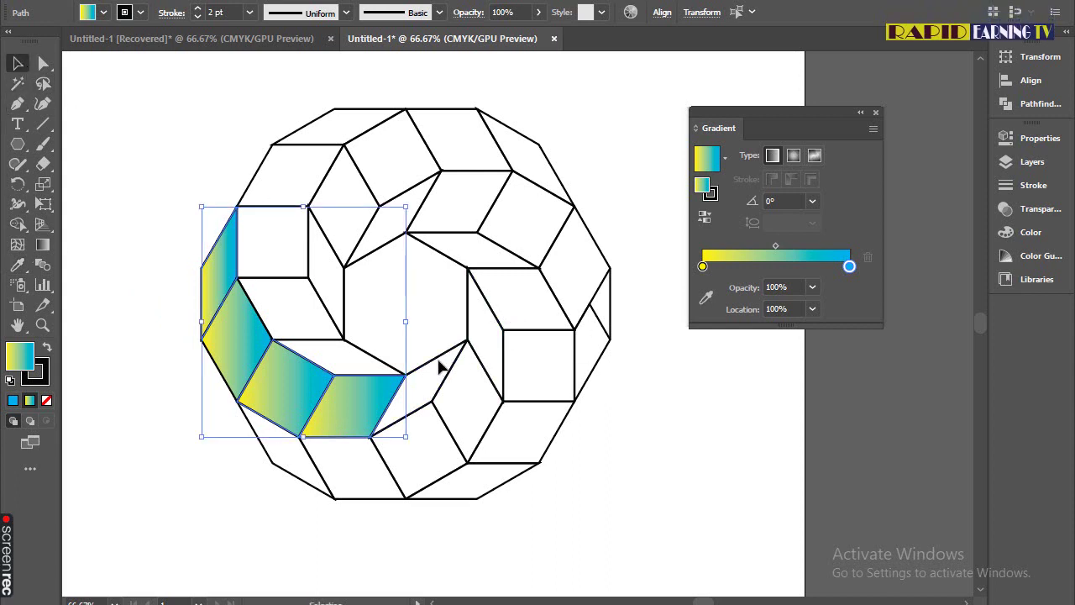
pyautogui.click(415, 412)
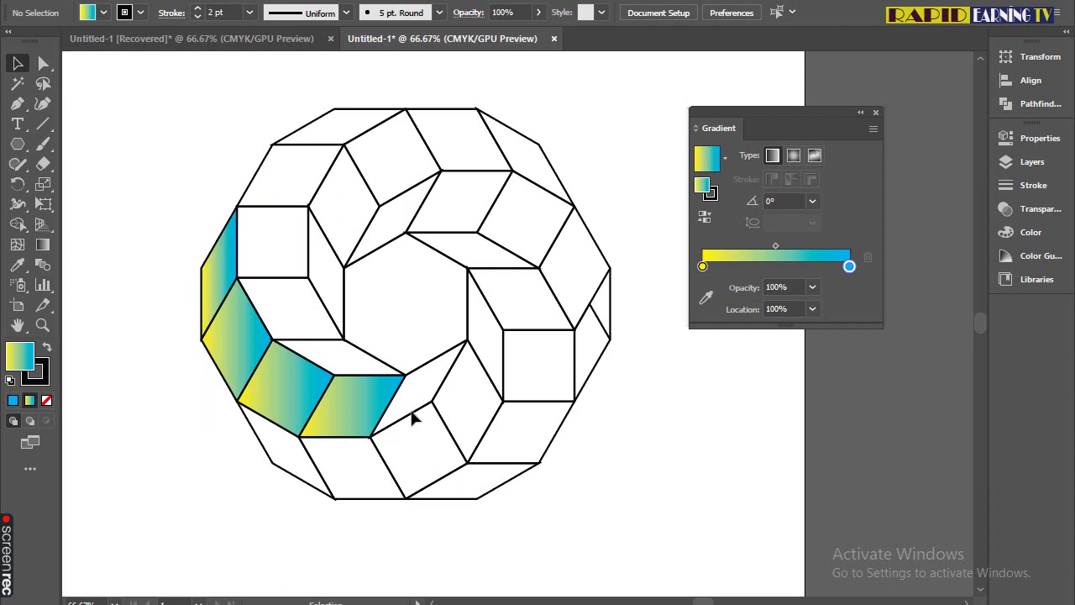
pyautogui.click(412, 417)
pyautogui.click(386, 407)
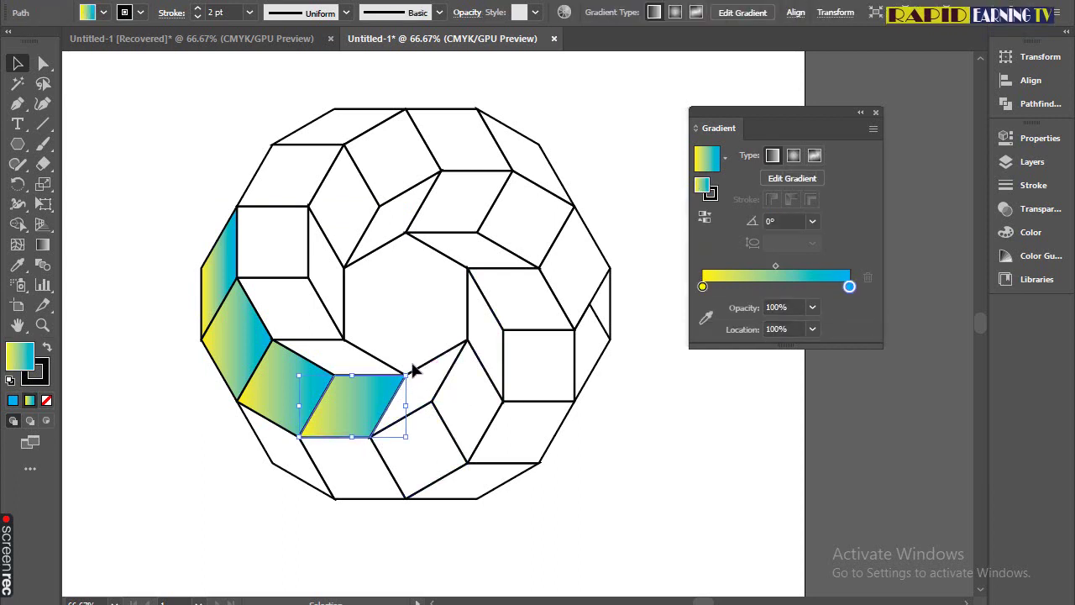
pyautogui.click(179, 378)
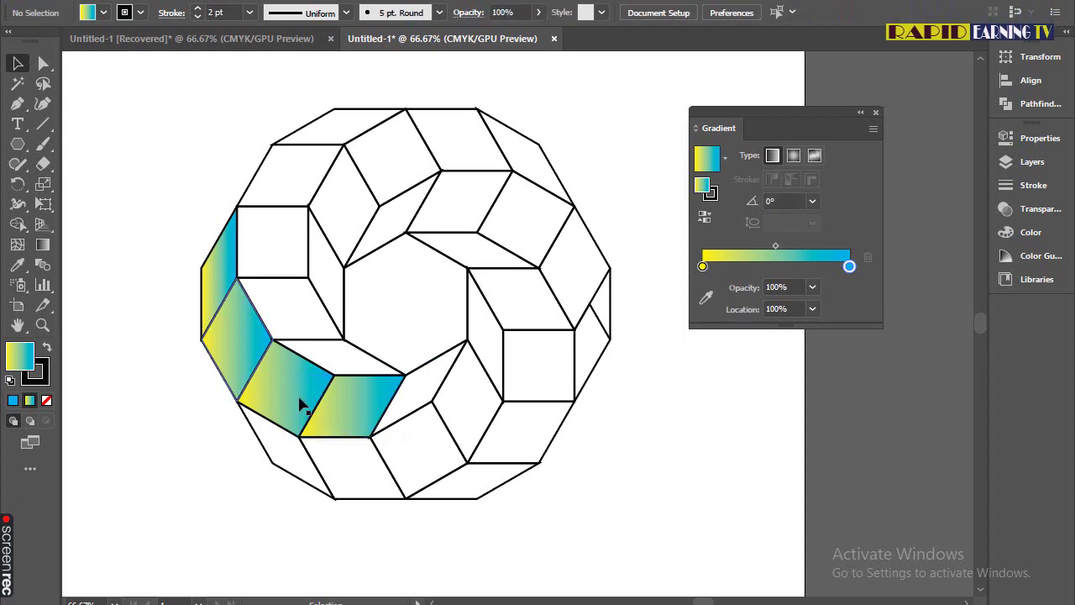
# Apply the coloured band's gradient to the five tiles of the adjacent band, from the inner hexagon up to the ring's upper edge.
pyautogui.click(378, 361)
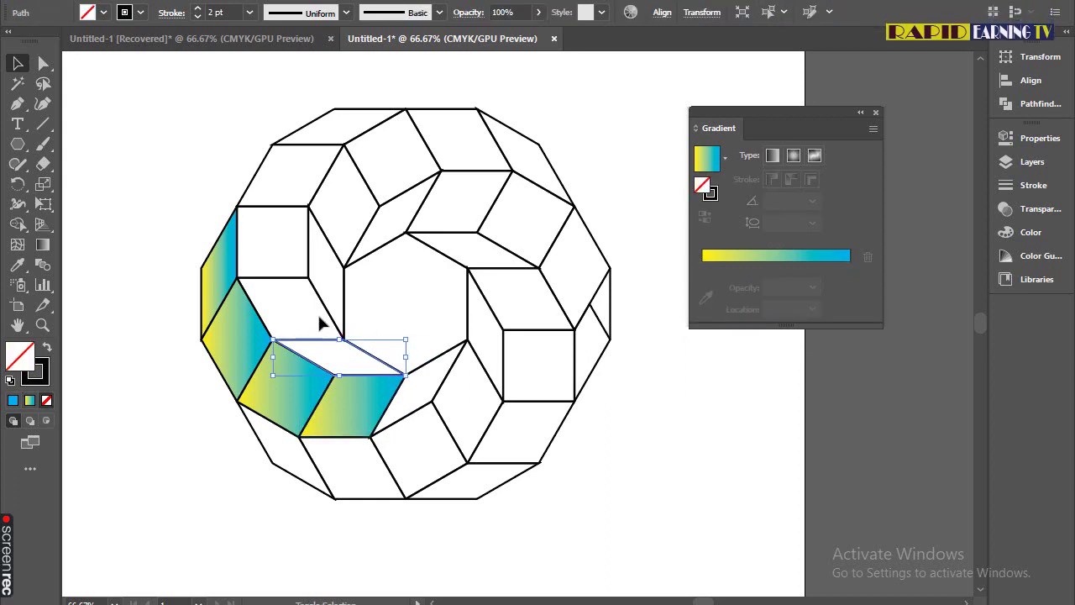
pyautogui.keyDown('shift'); pyautogui.click(288, 284); pyautogui.keyUp('shift')
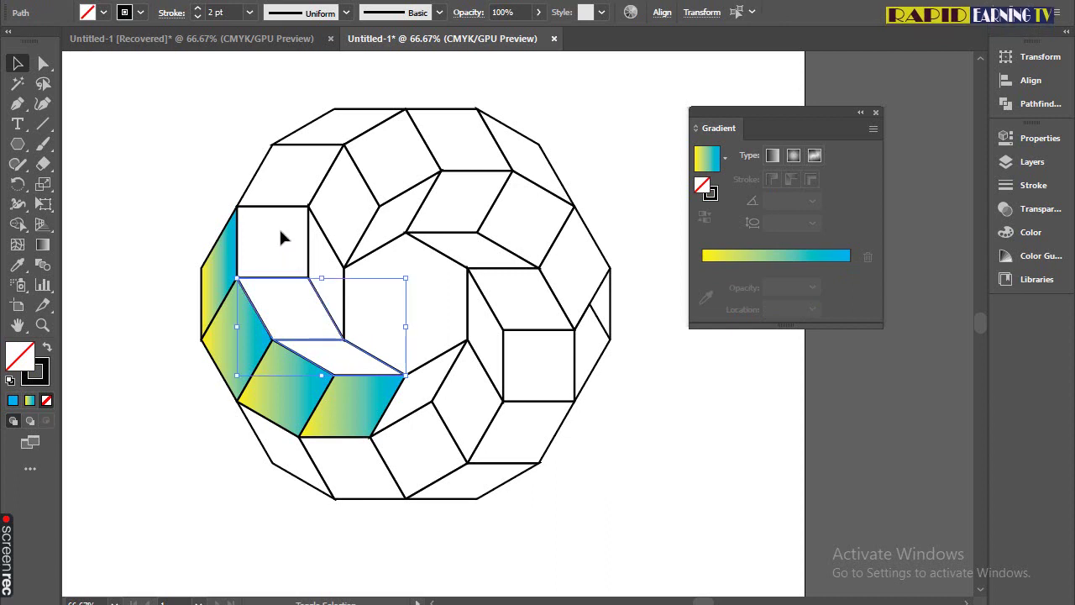
pyautogui.keyDown('shift'); pyautogui.click(279, 213); pyautogui.keyUp('shift')
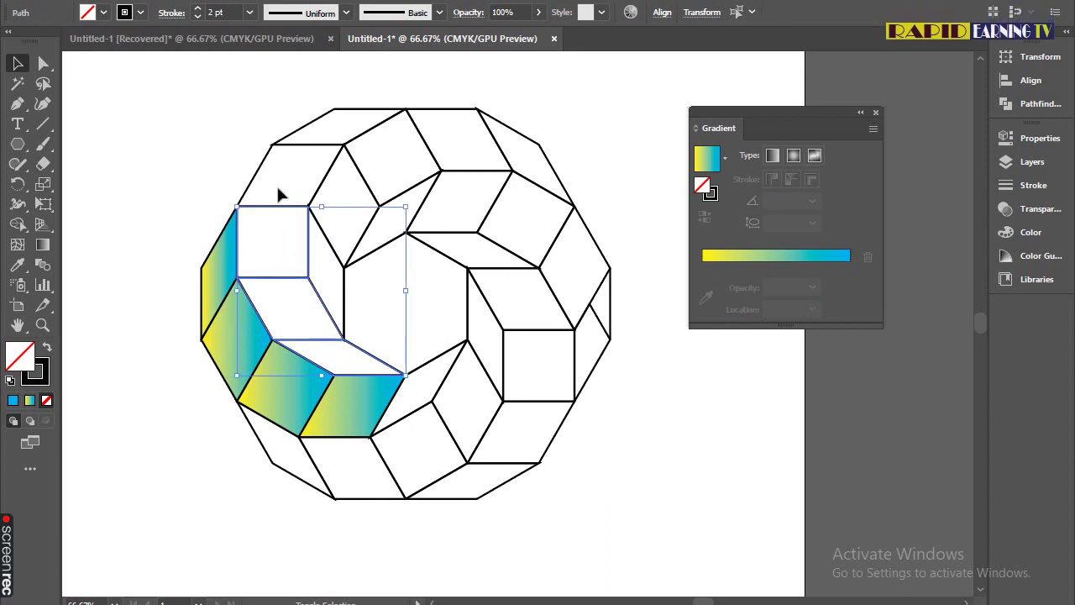
pyautogui.keyDown('shift'); pyautogui.click(296, 145); pyautogui.keyUp('shift')
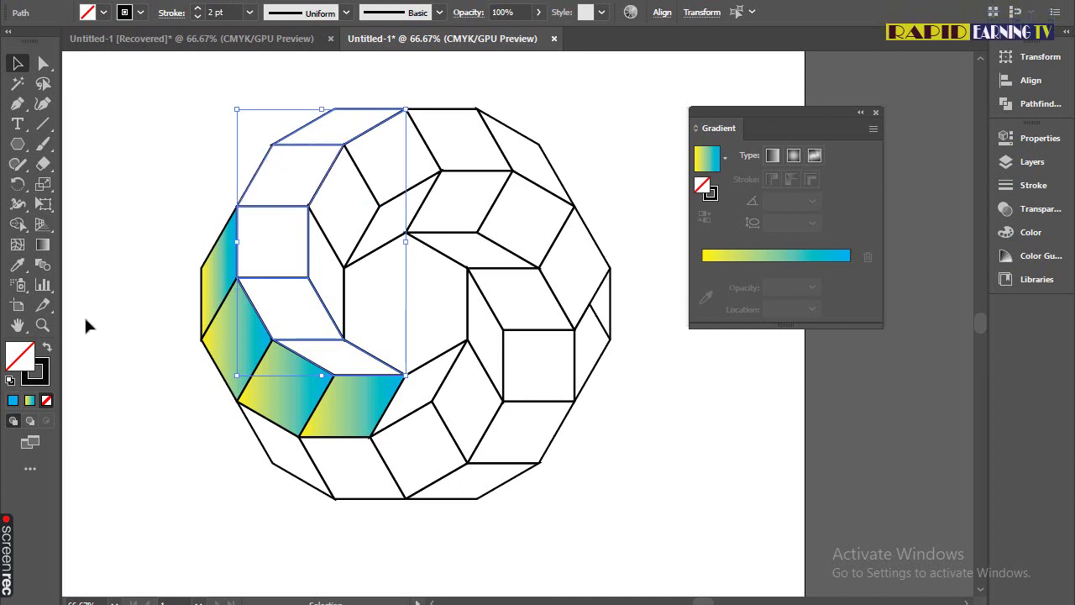
pyautogui.click(17, 266)
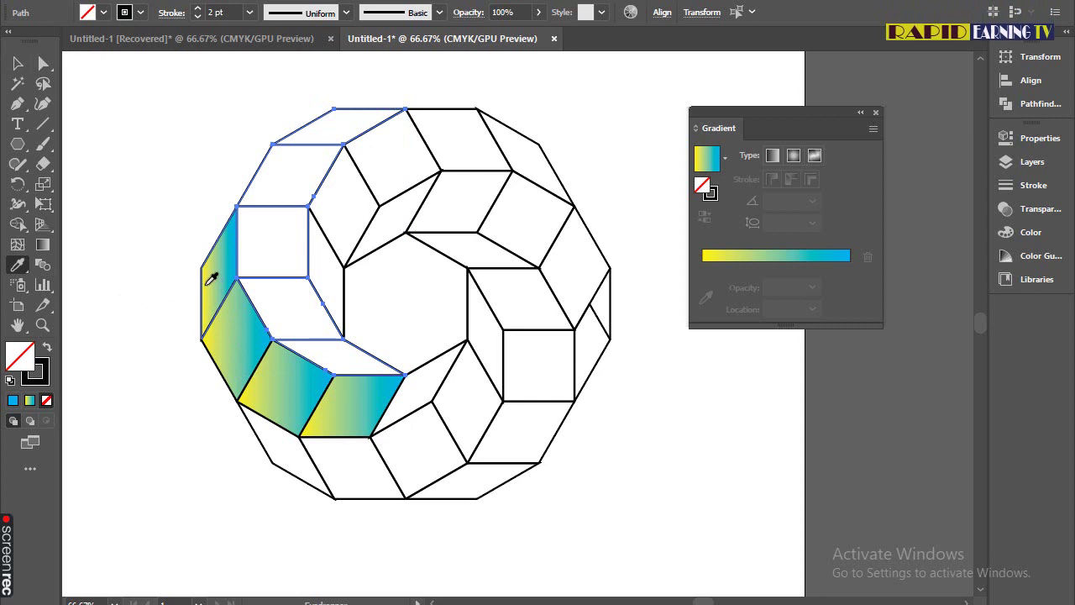
pyautogui.click(208, 282)
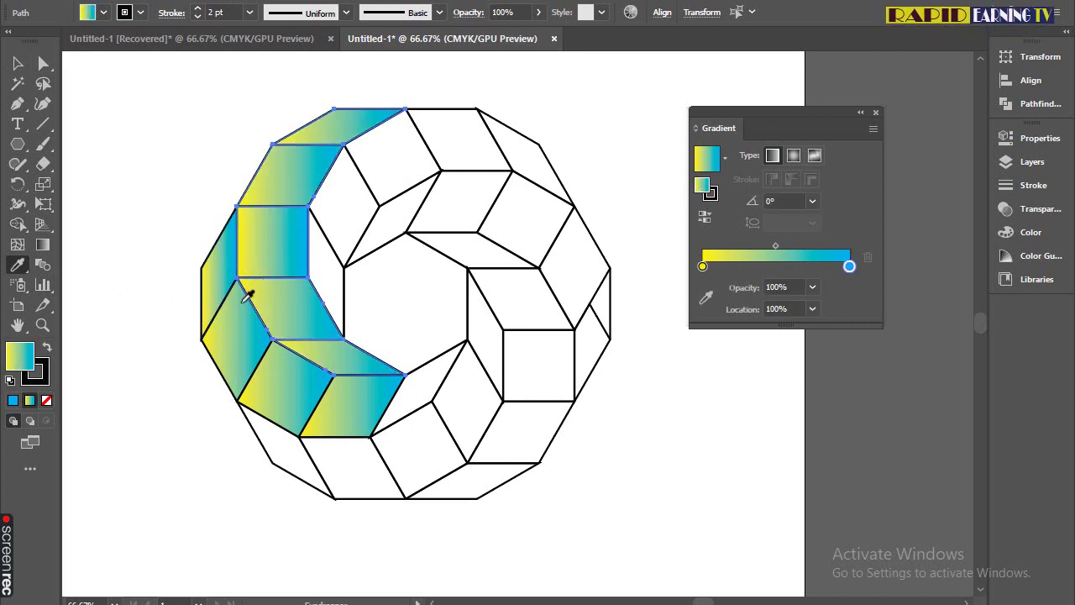
# Reverse the gradient on the second band's five selected tiles so it runs from cyan to yellow.
pyautogui.click(708, 217)
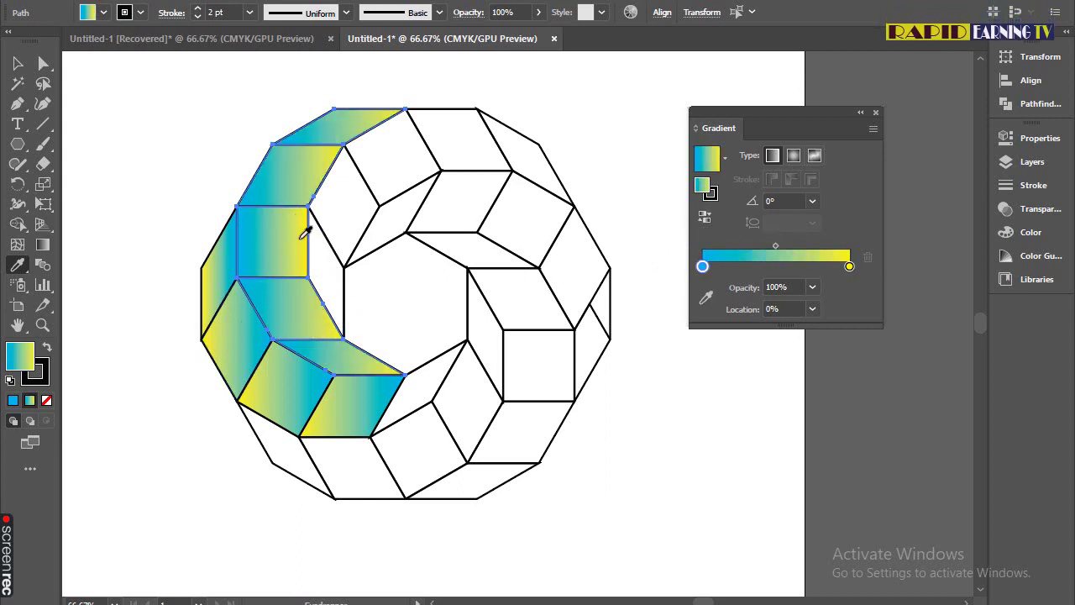
pyautogui.click(705, 217)
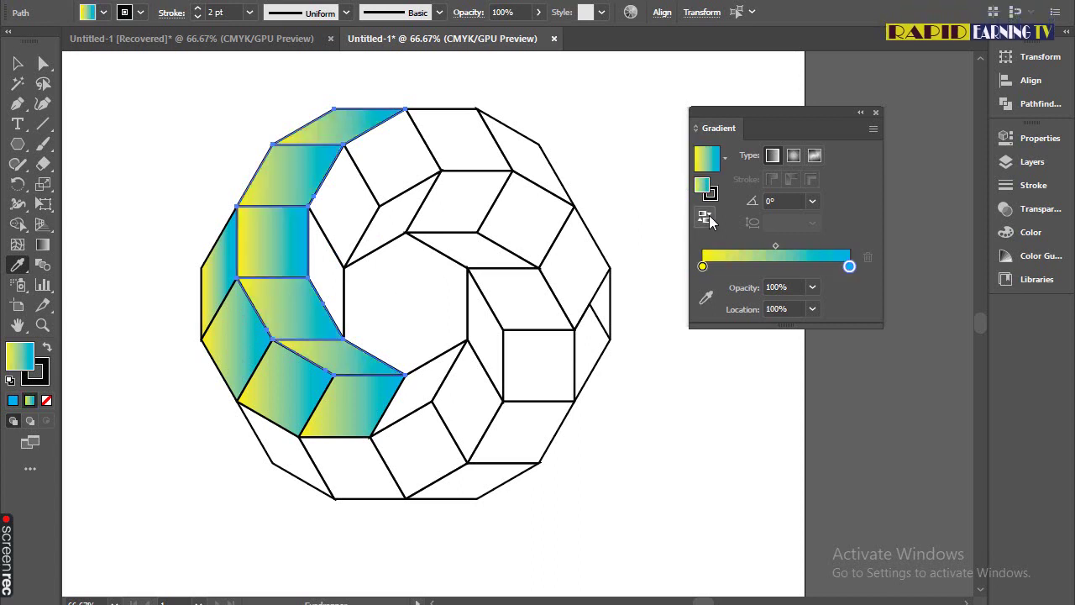
pyautogui.click(708, 218)
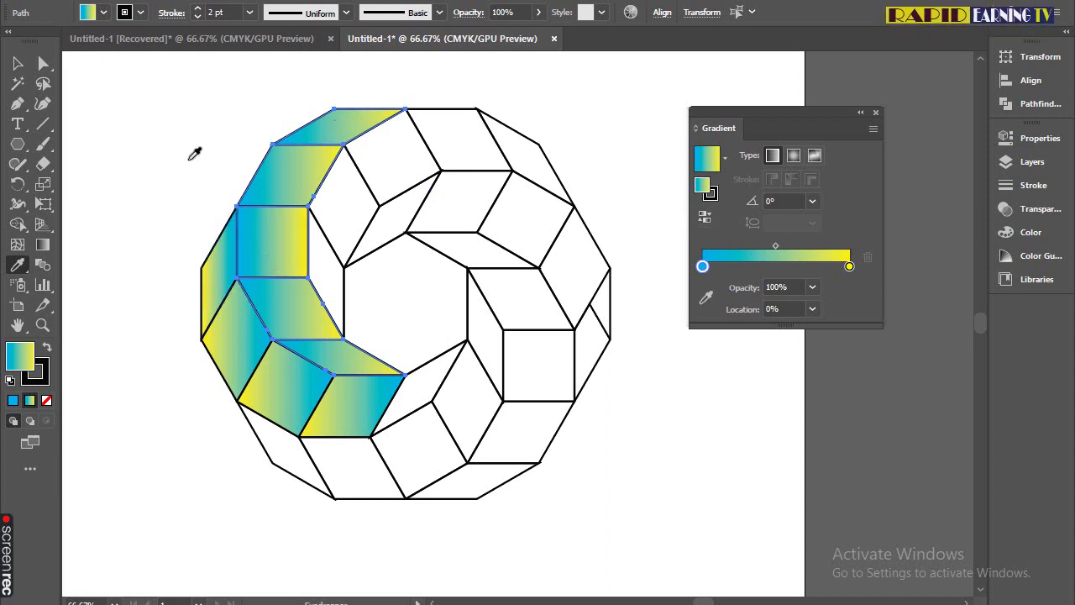
pyautogui.click(18, 63)
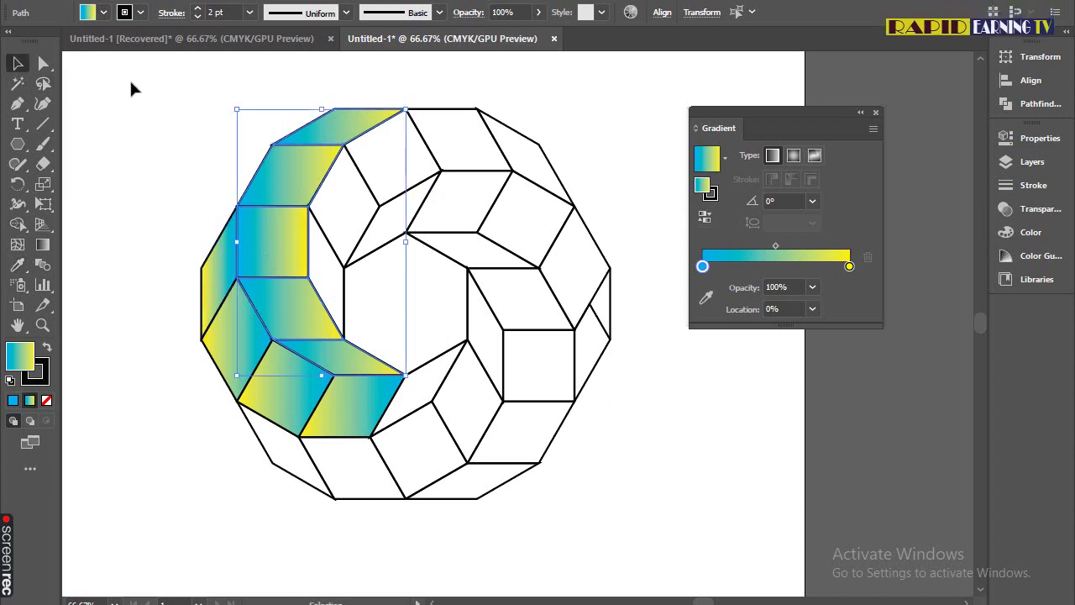
# Add the third band's tiles, except its diamond, to the selection, exclude the upper-left parallelogram, and apply the outermost left tile's yellow-to-cyan gradient.
pyautogui.keyDown('shift'); pyautogui.click(345, 308); pyautogui.keyUp('shift')
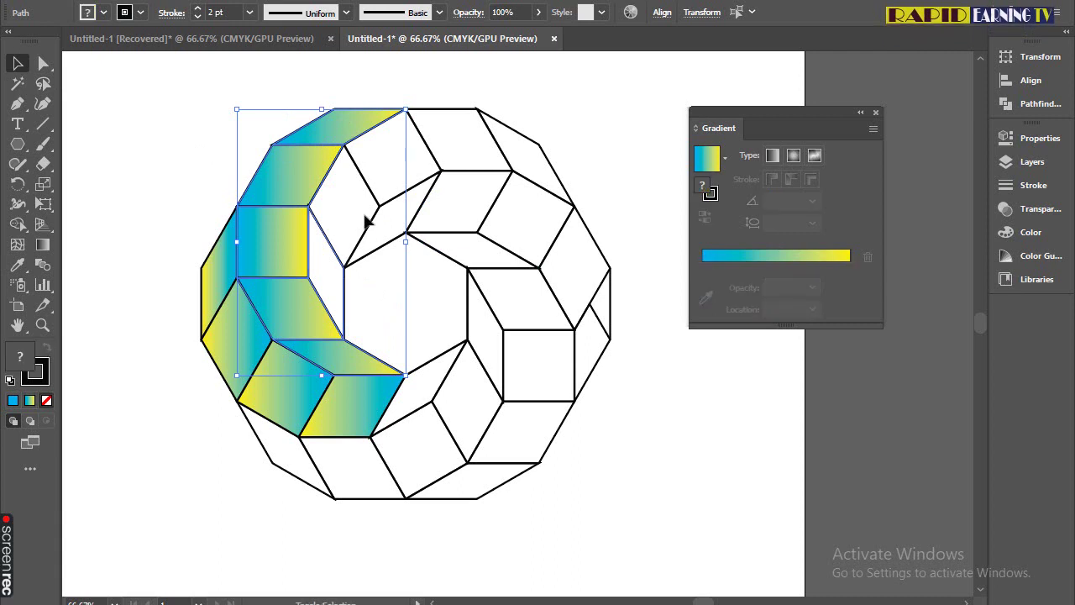
pyautogui.keyDown('shift'); pyautogui.click(327, 180); pyautogui.keyUp('shift')
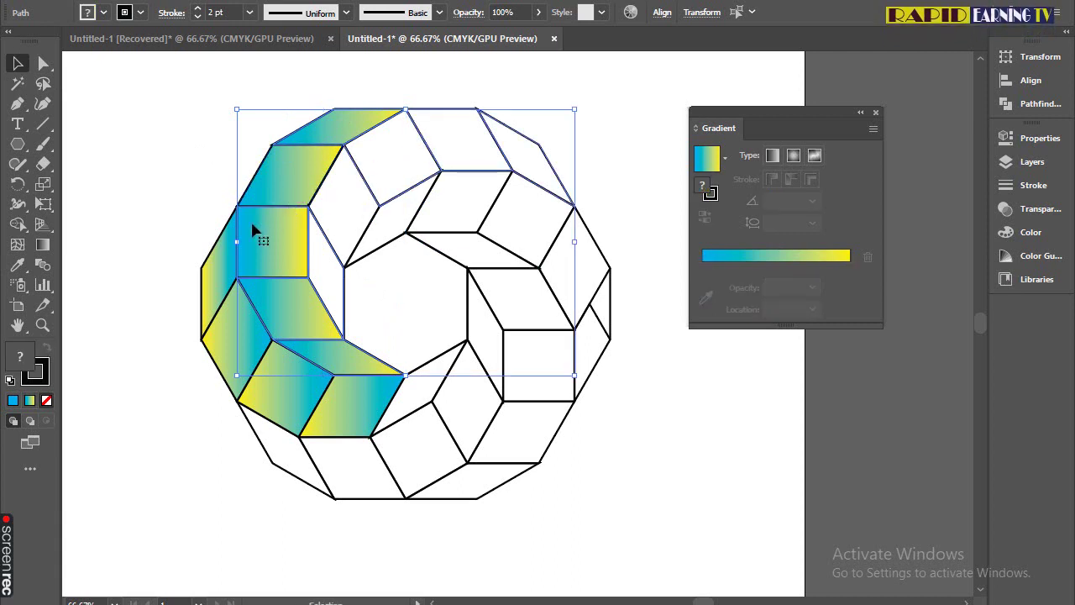
pyautogui.click(23, 265)
pyautogui.click(220, 250)
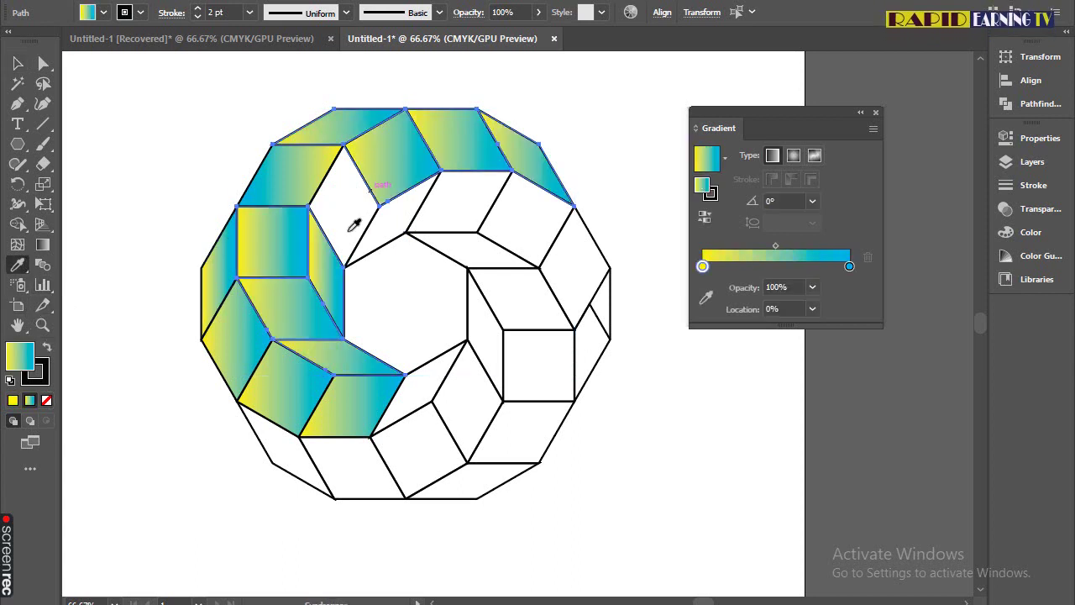
# Fill the third band's blank diamond tile with the yellow-to-cyan gradient sampled from the neighbouring square tile.
pyautogui.click(18, 64)
pyautogui.click(330, 174)
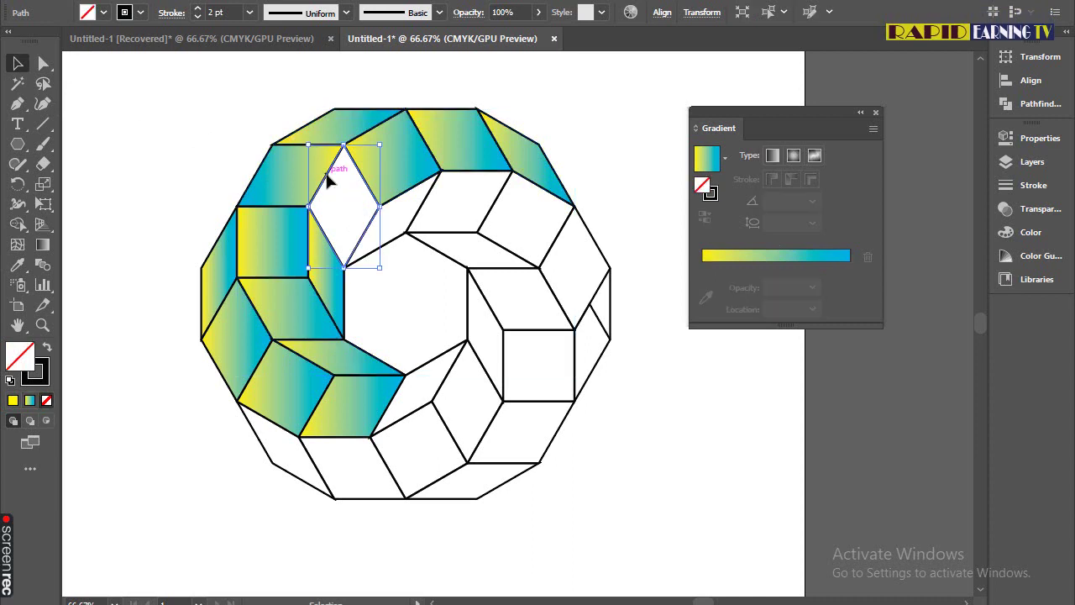
pyautogui.click(17, 265)
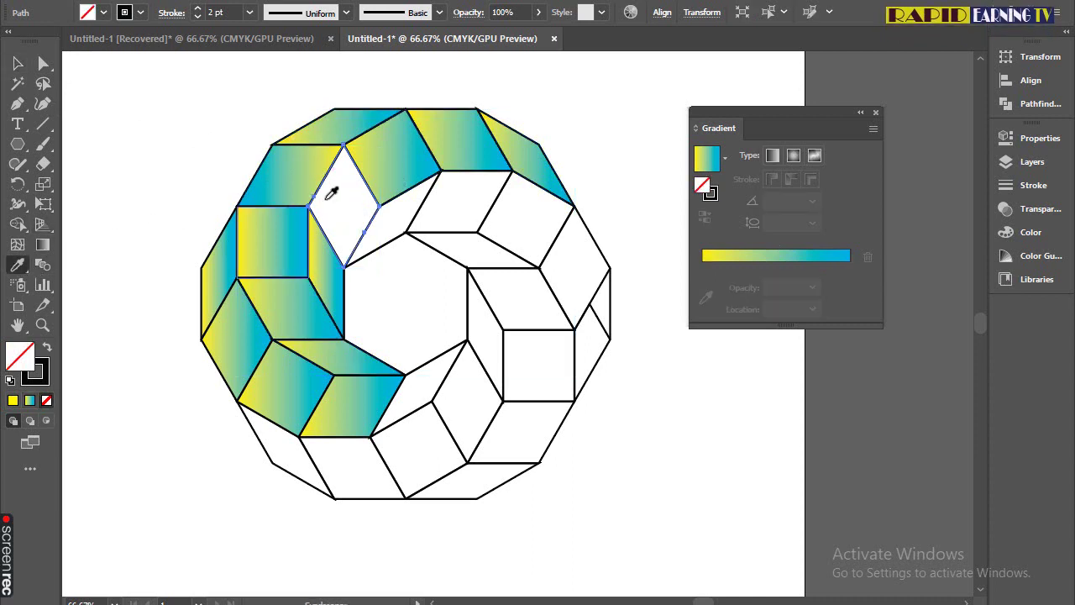
pyautogui.click(385, 163)
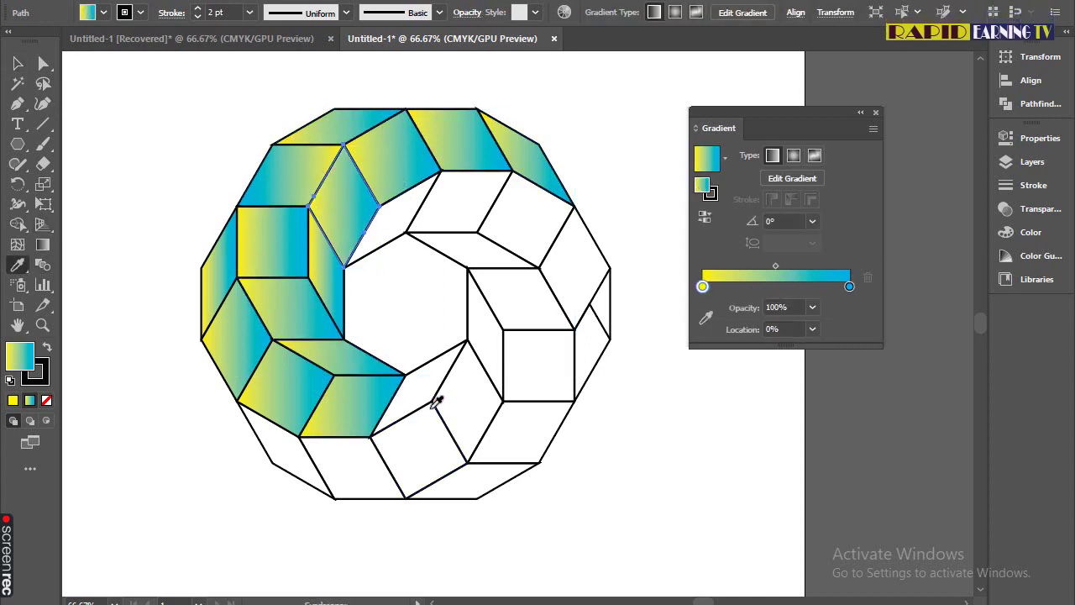
# Apply the upper-left parallelogram's cyan-to-yellow gradient to three tiles of the next band, leaving out its inner top parallelogram.
pyautogui.click(18, 63)
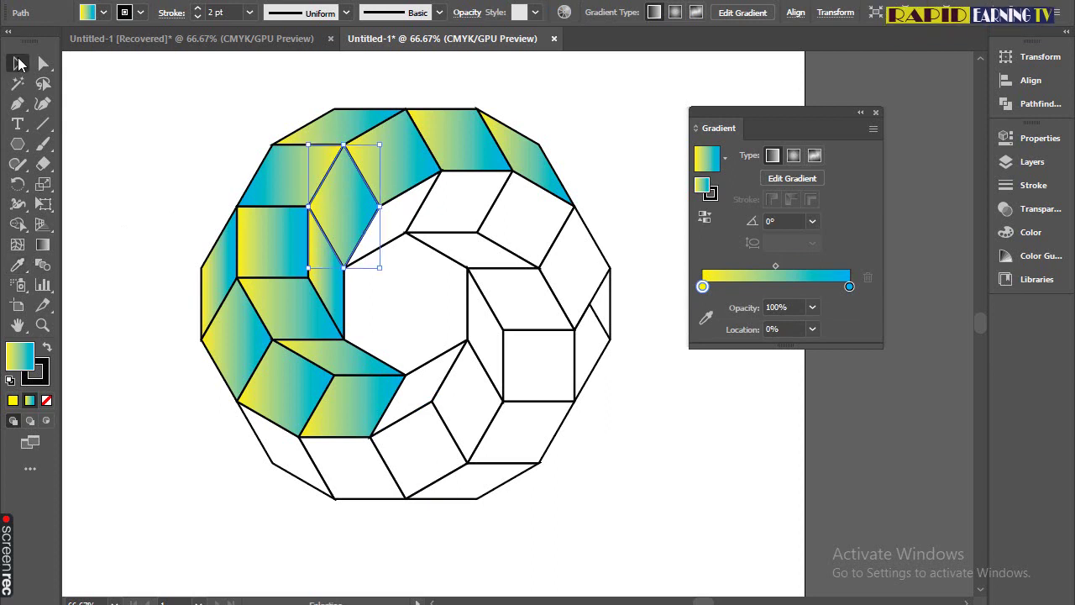
pyautogui.keyDown('shift'); pyautogui.click(420, 218); pyautogui.keyUp('shift')
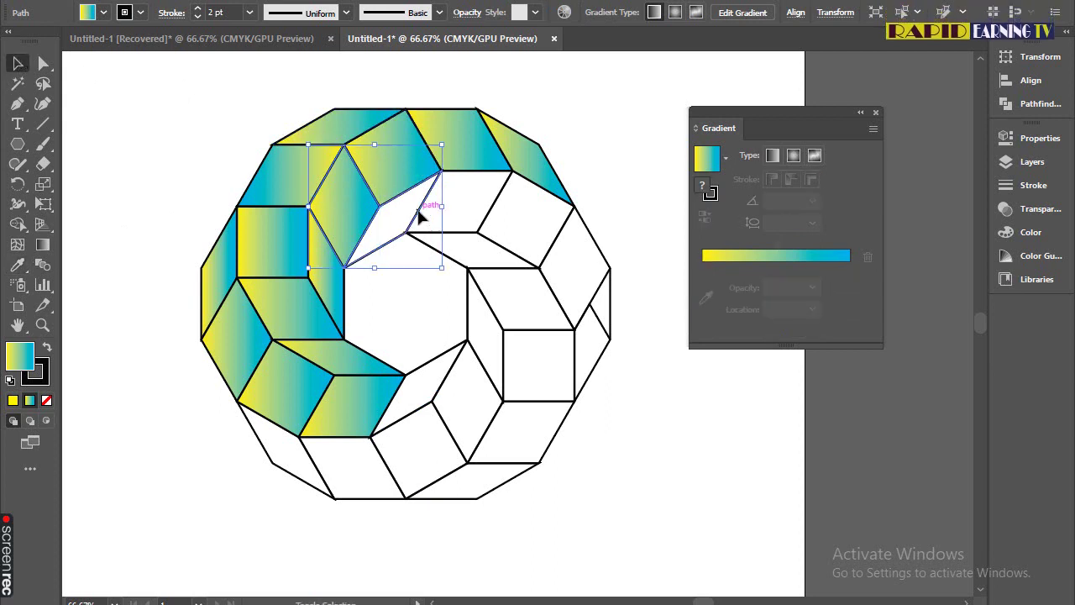
pyautogui.click(17, 265)
pyautogui.click(298, 192)
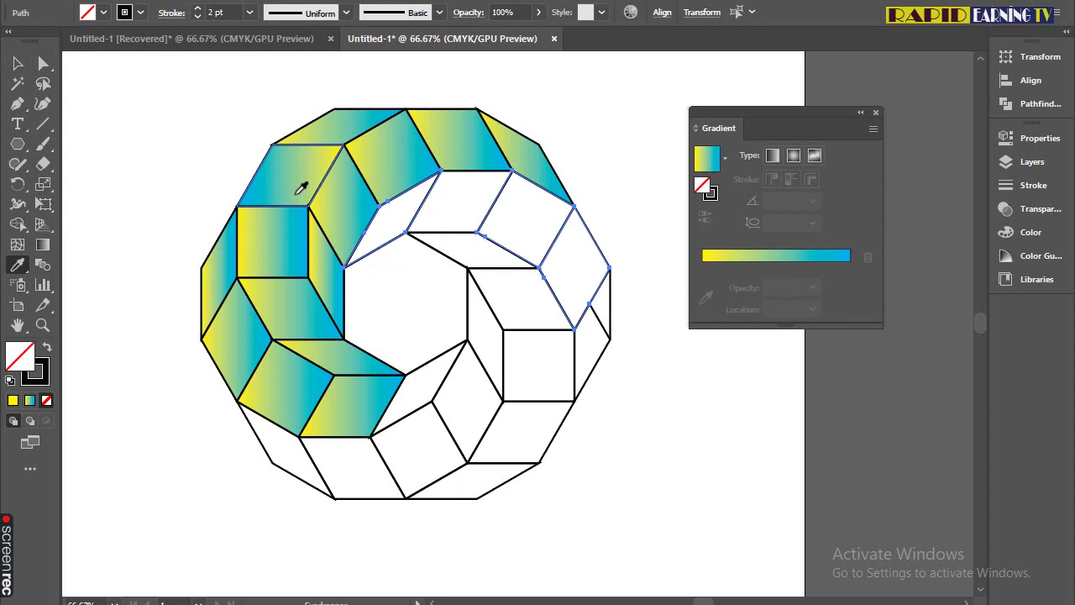
pyautogui.click(299, 187)
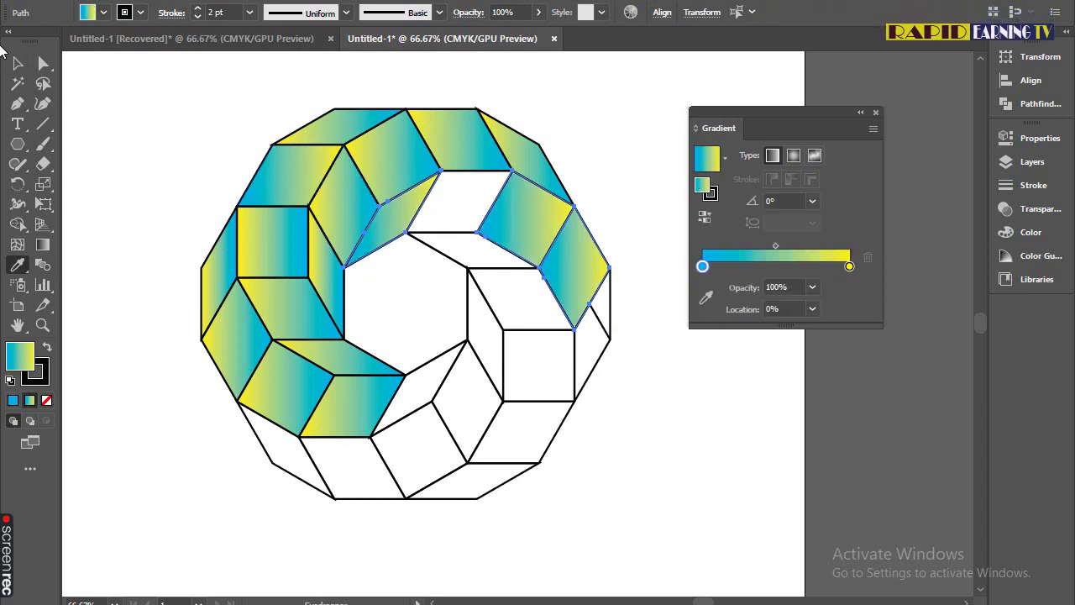
# Merge the split pieces of the outermost right tile with Shape Builder, giving it the cyan-to-yellow gradient fill.
pyautogui.click(16, 64)
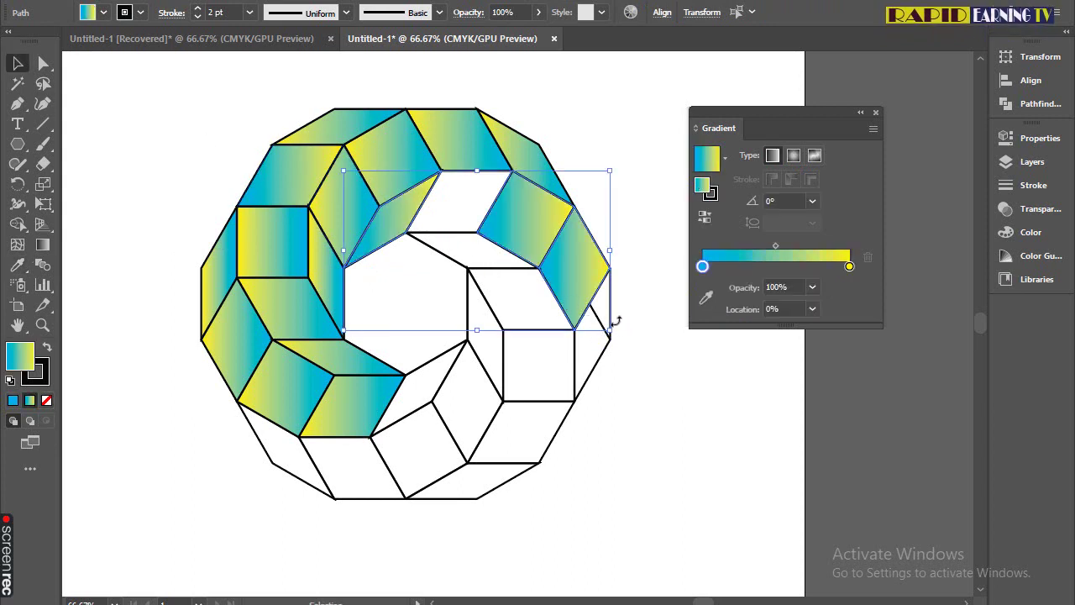
pyautogui.click(636, 307)
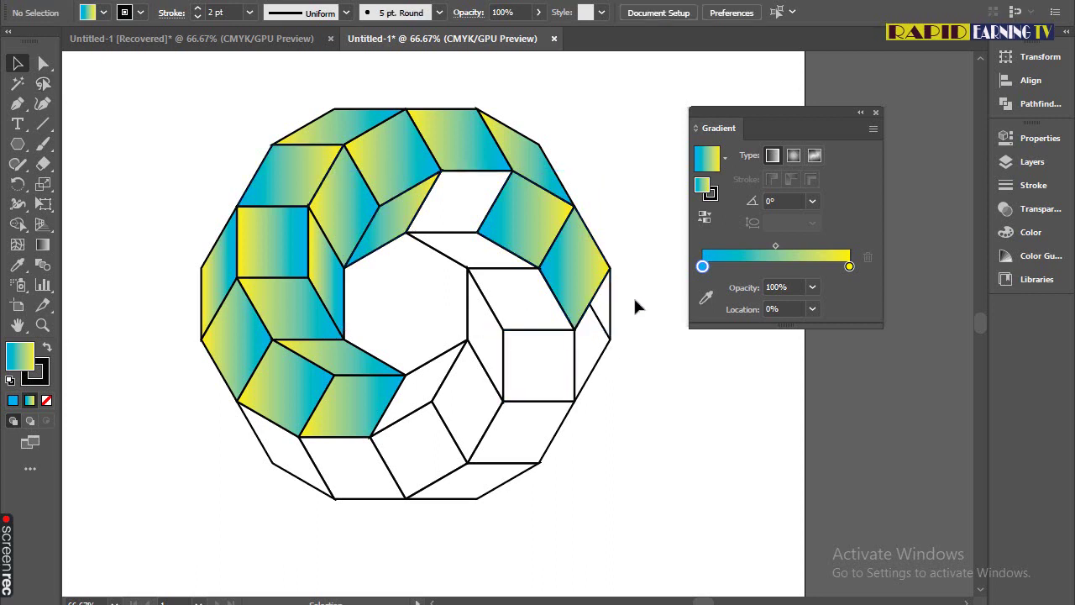
pyautogui.moveTo(603, 338); pyautogui.dragTo(602, 340)
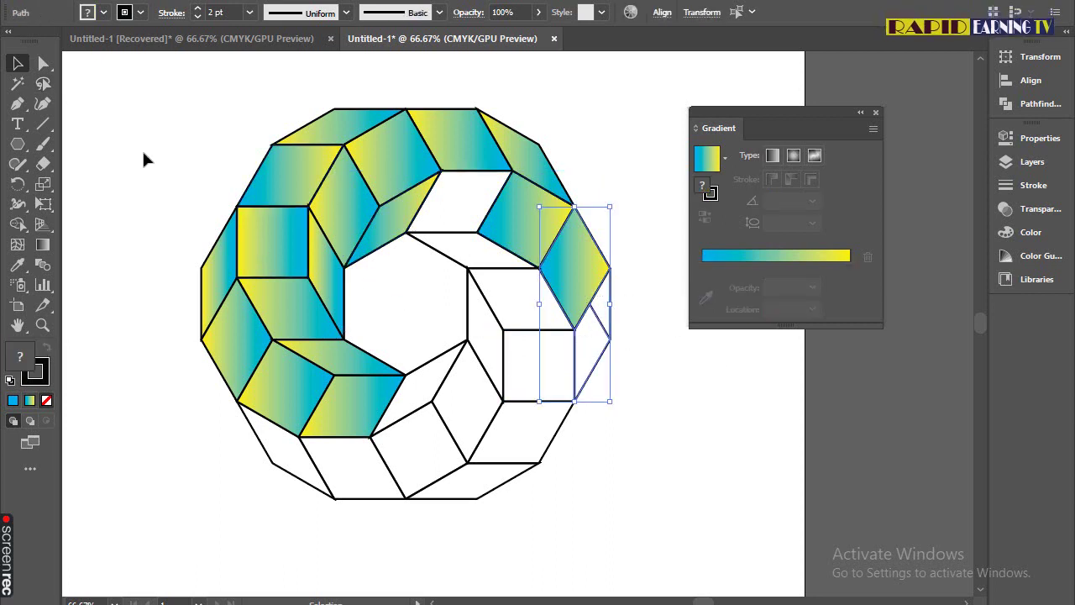
pyautogui.click(17, 226)
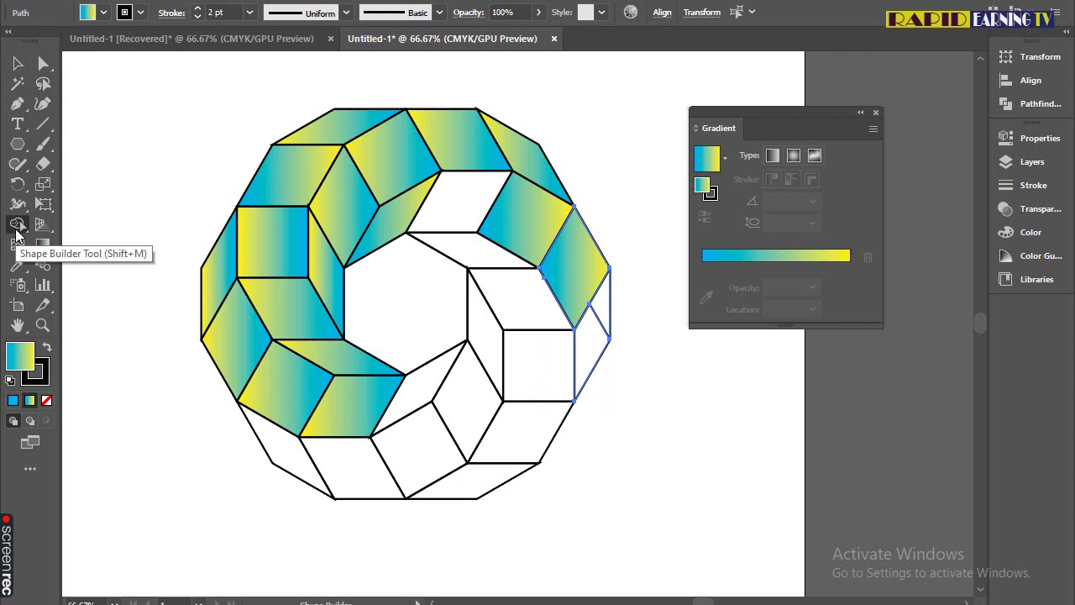
pyautogui.click(605, 336)
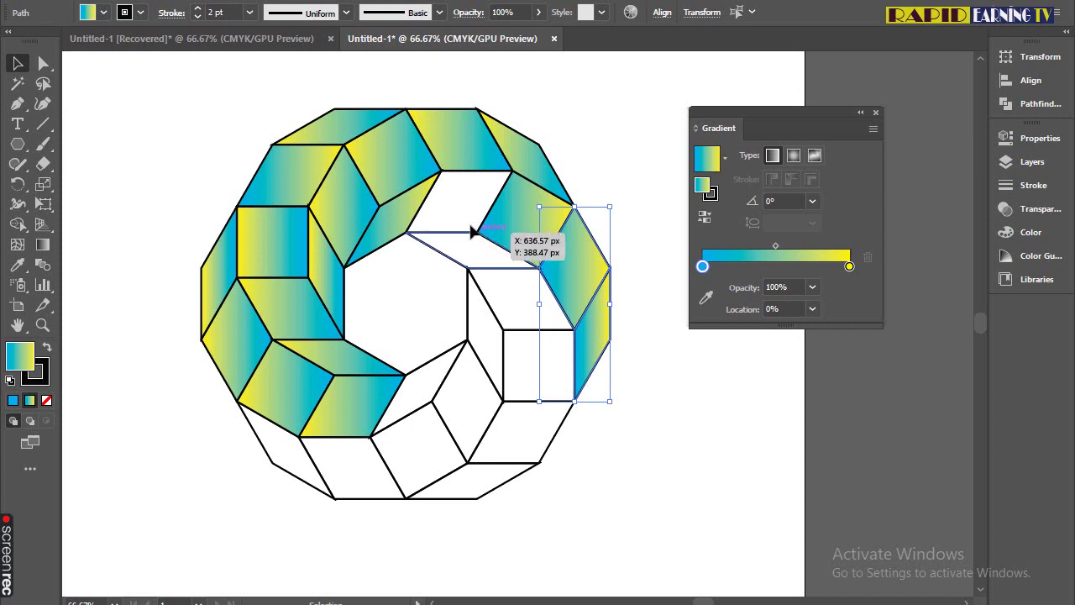
# Fill the blank inner top parallelogram with the cyan-to-yellow gradient sampled from the adjacent tile to its right.
pyautogui.click(484, 176)
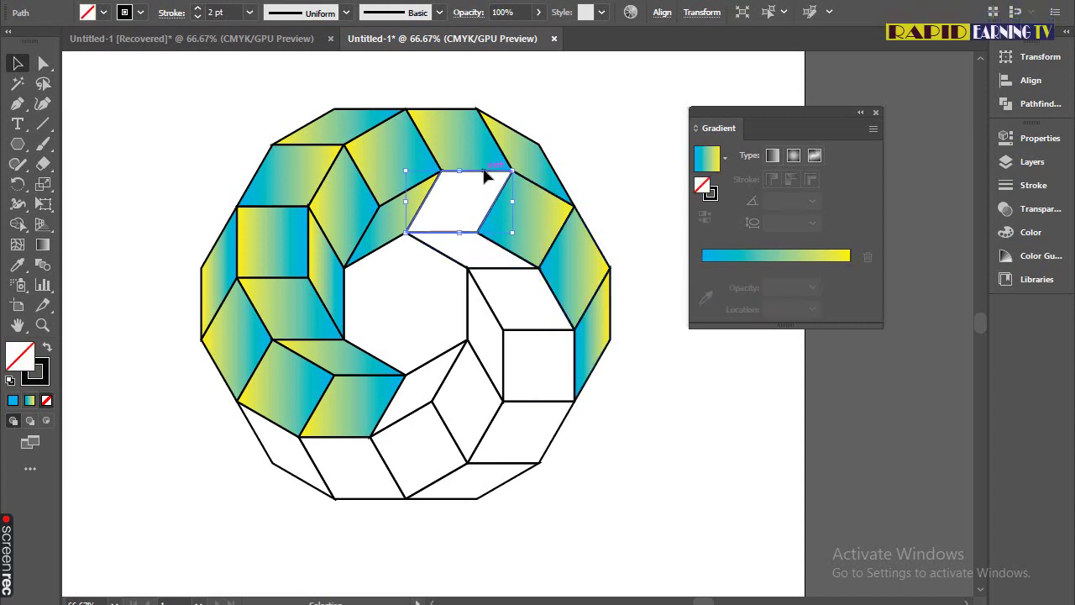
pyautogui.click(17, 264)
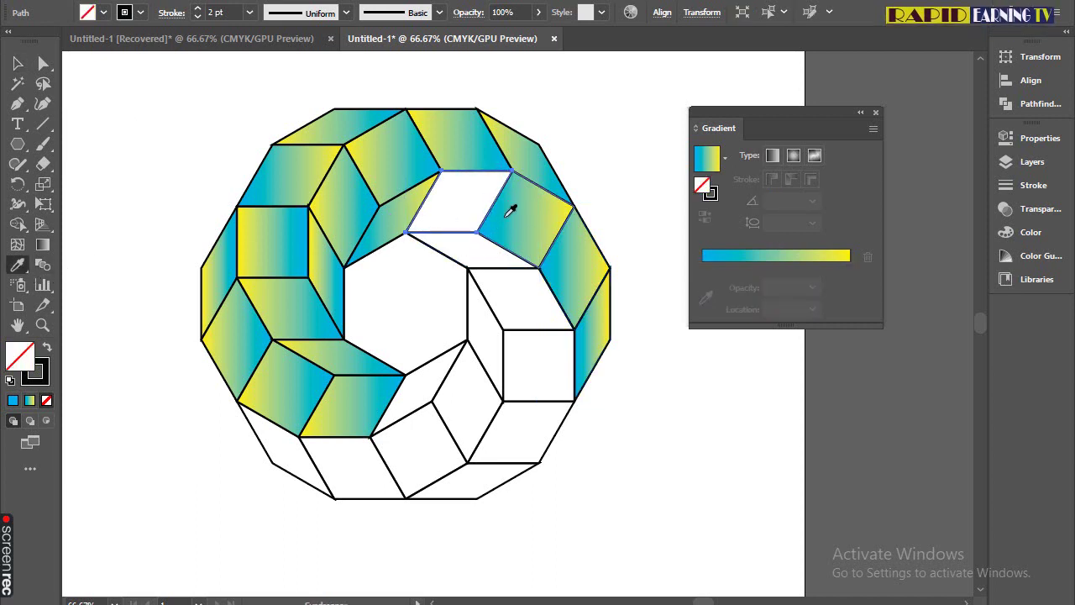
pyautogui.click(510, 210)
# Select the five tiles of the blank band curving down the right side and apply the upper-right outer tile's yellow-to-cyan gradient.
pyautogui.click(17, 63)
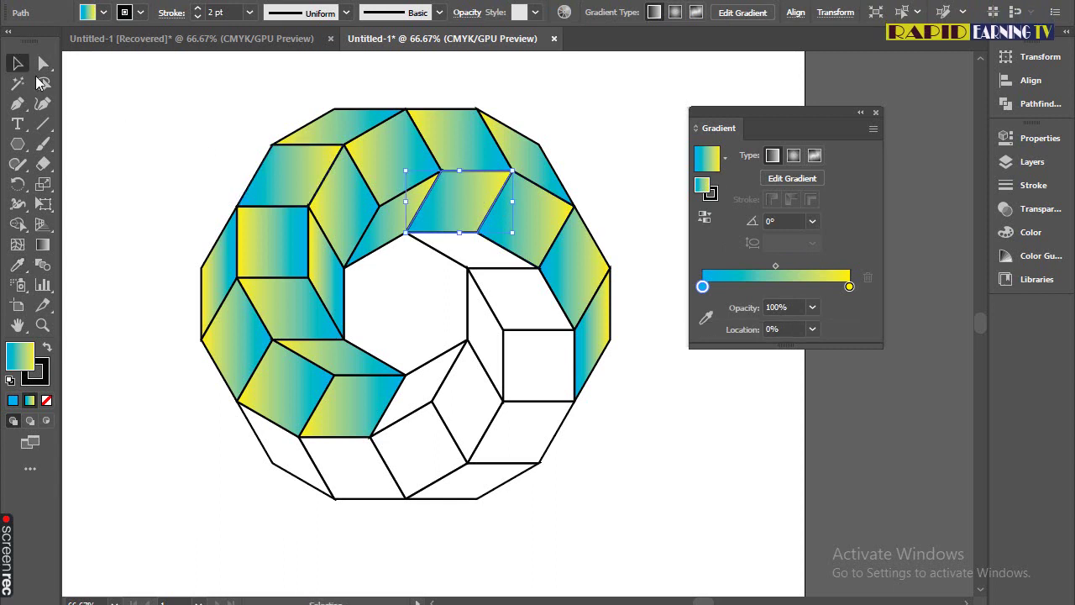
pyautogui.click(464, 263)
pyautogui.press('i')
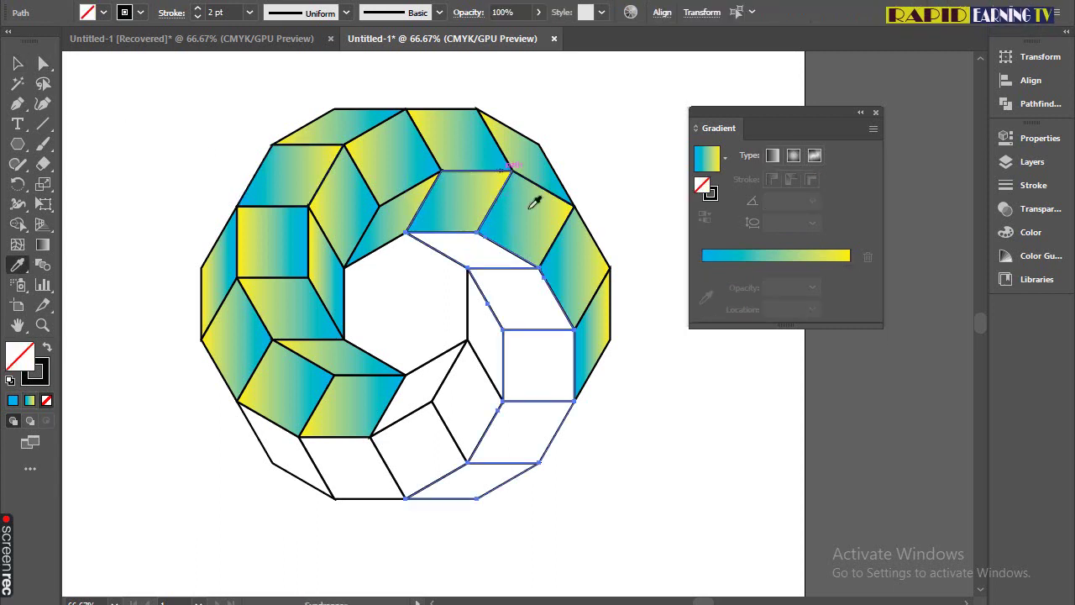
pyautogui.click(524, 156)
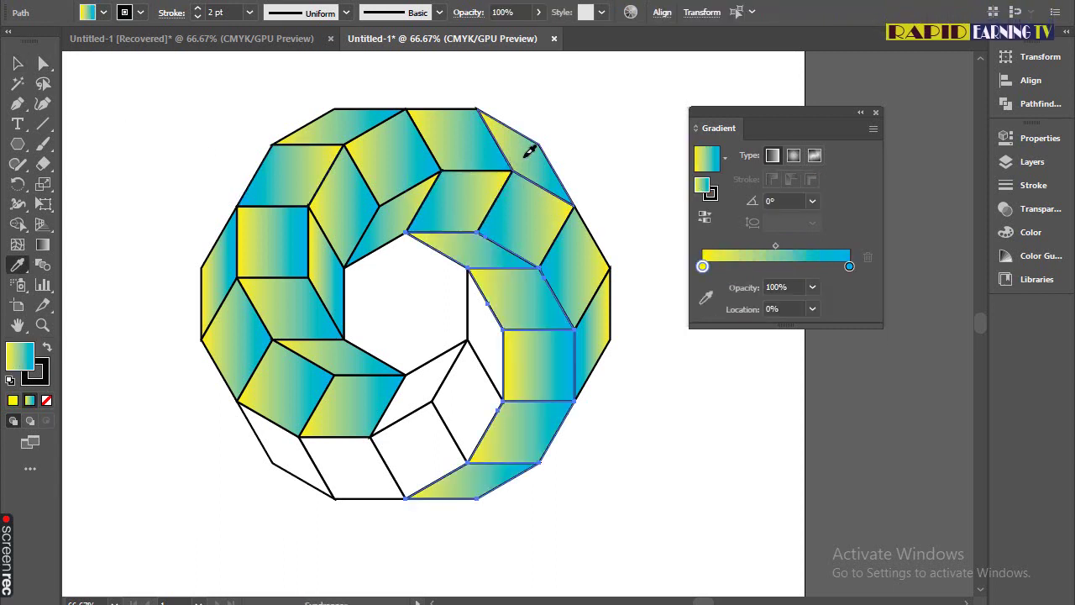
# Apply the right-hand diamond's cyan-to-yellow gradient to five tiles of the last blank band, leaving out its inner diamond.
pyautogui.click(17, 63)
pyautogui.click(467, 328)
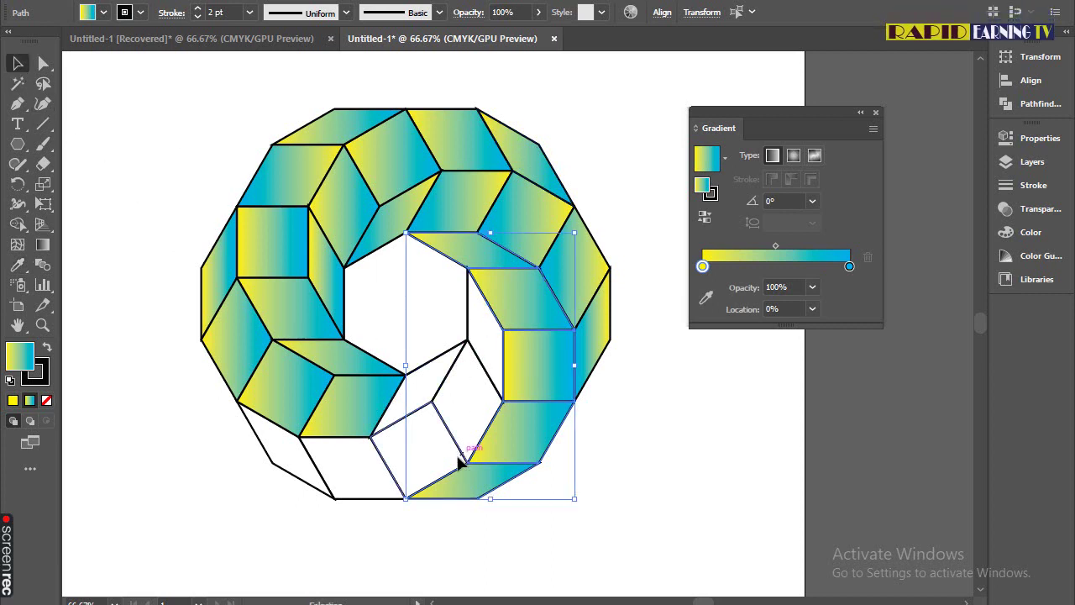
pyautogui.click(373, 518)
pyautogui.click(479, 336)
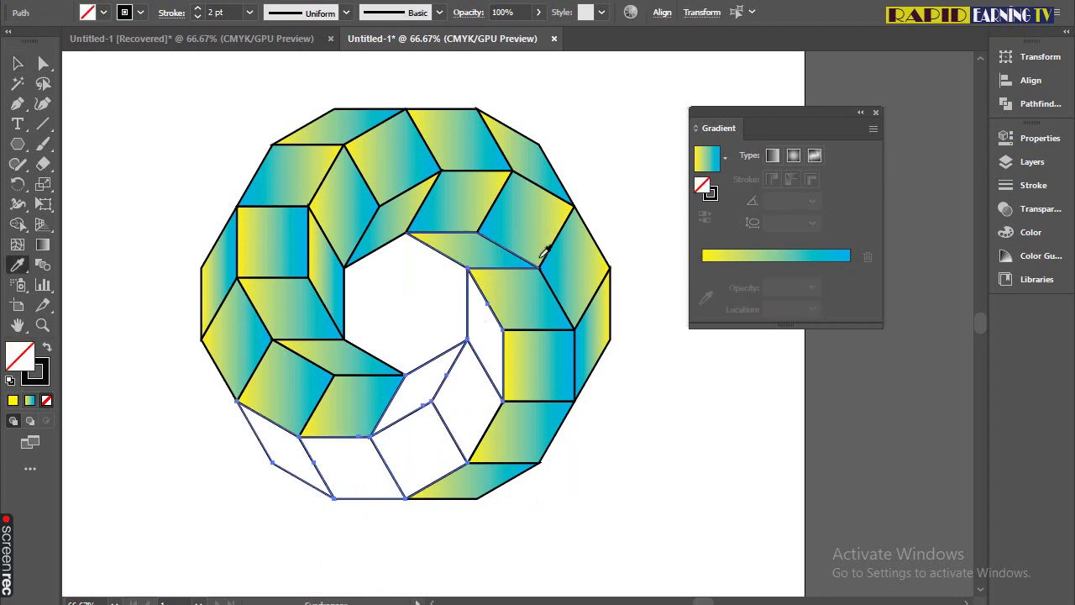
pyautogui.press('i')
pyautogui.click(579, 245)
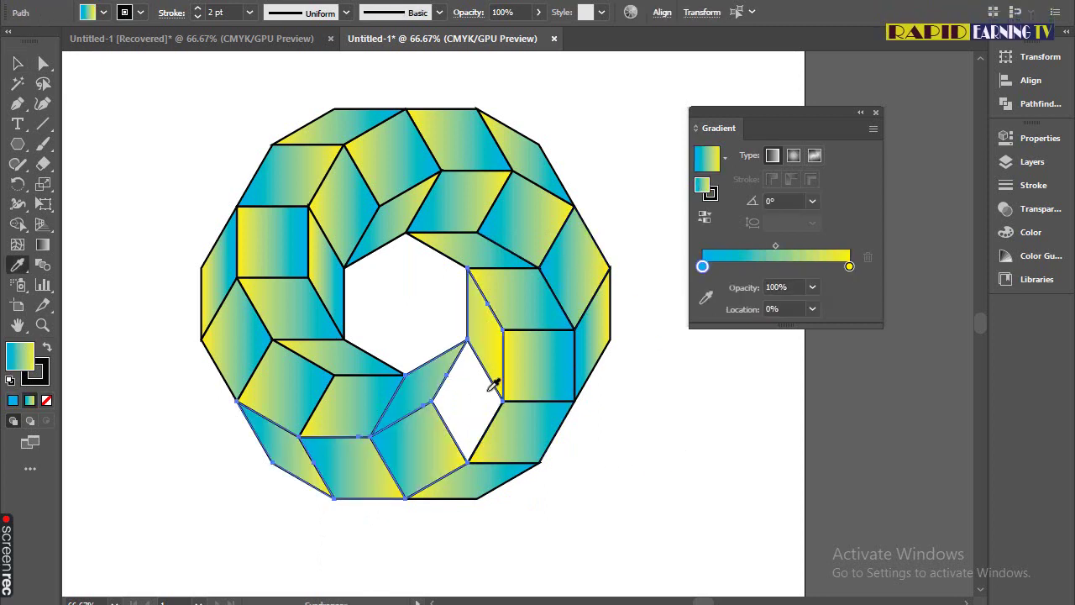
# Fill the last blank diamond tile with the cyan-to-yellow gradient sampled from its neighbouring tile.
pyautogui.click(17, 63)
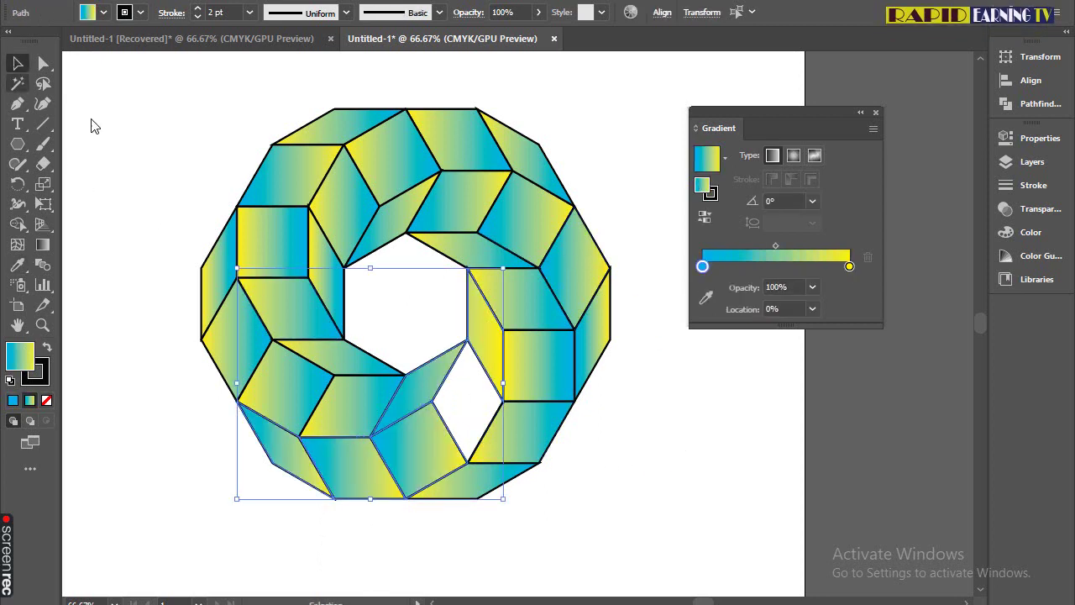
pyautogui.click(494, 420)
pyautogui.press('i')
pyautogui.click(455, 387)
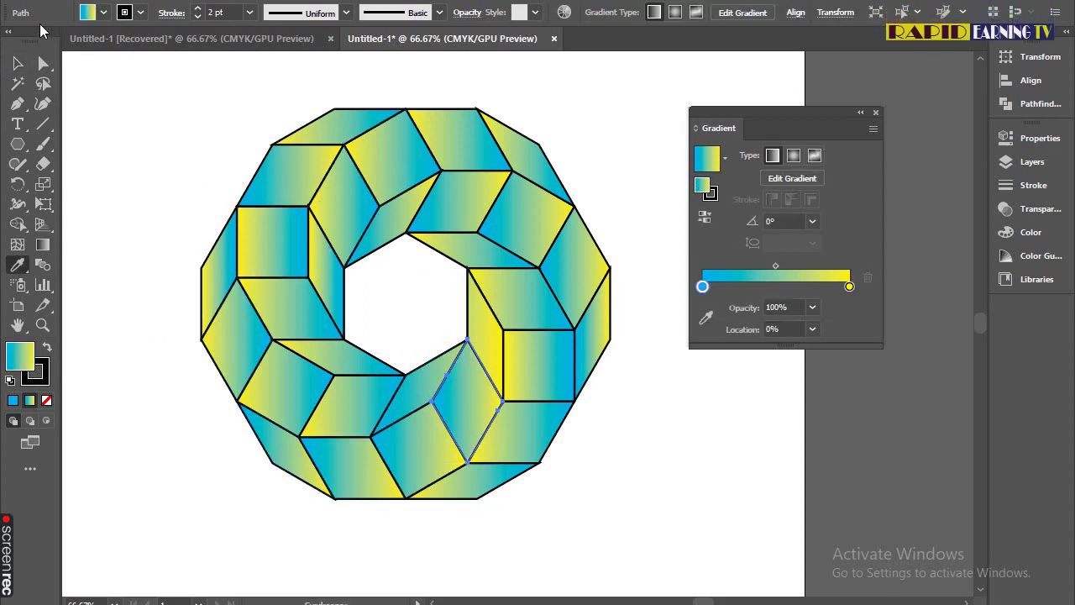
# Set the stroke of all the ring's tiles to red (f90606), deselect the artwork, and close the colour and gradient controls.
pyautogui.click(17, 64)
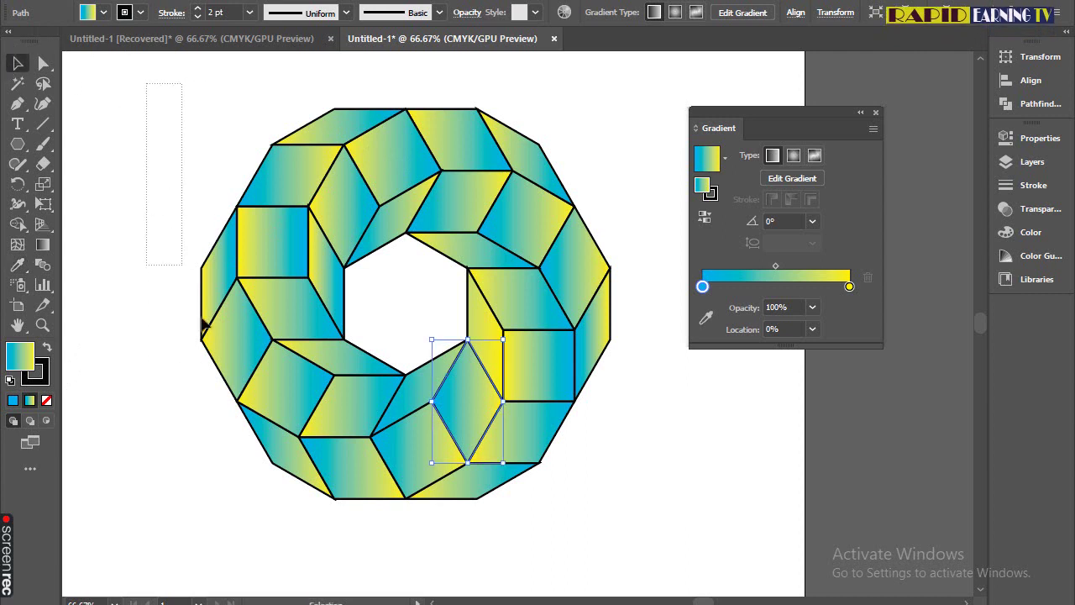
pyautogui.hotkey('ctrl', 'a')
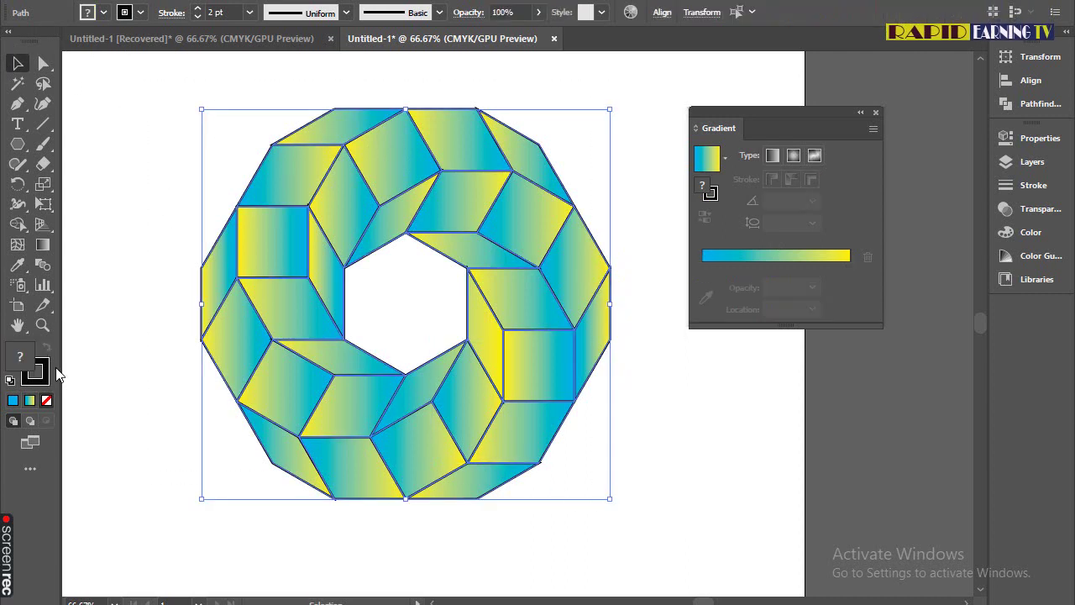
pyautogui.doubleClick(45, 373)
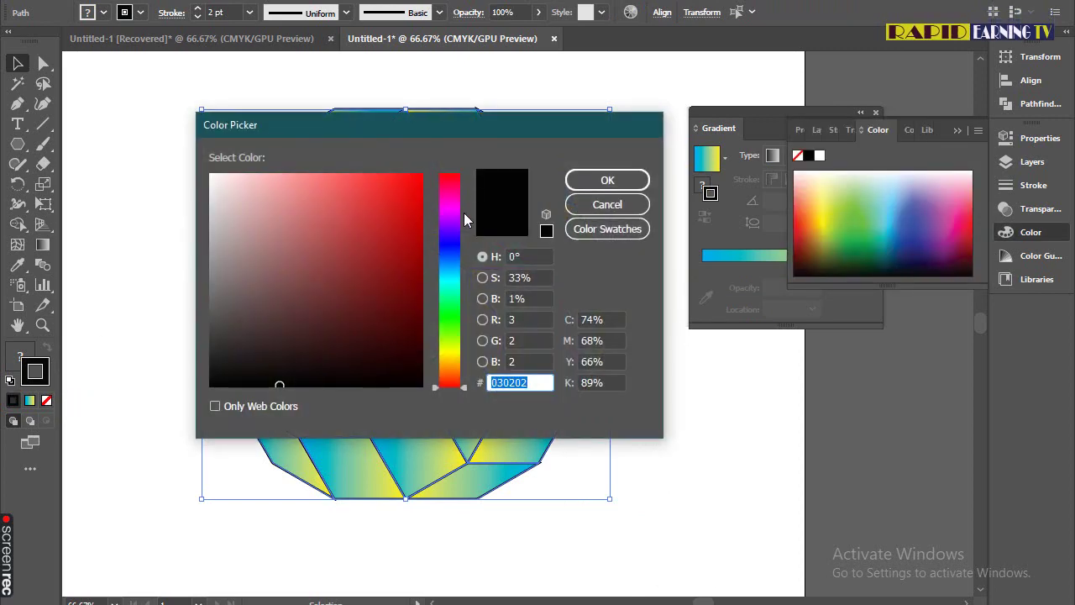
pyautogui.click(419, 176)
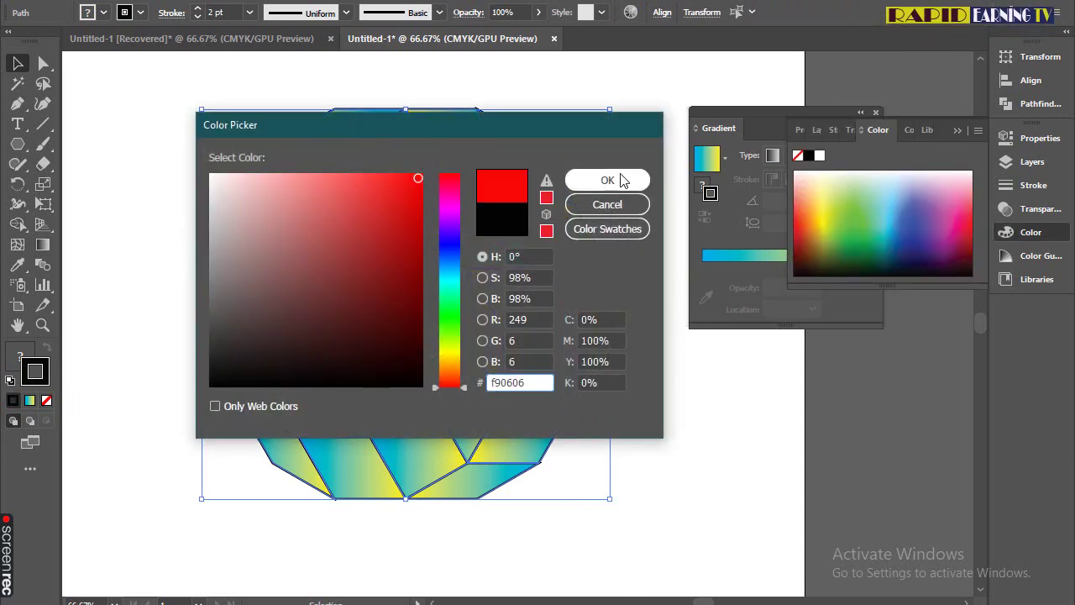
pyautogui.click(609, 180)
pyautogui.click(631, 169)
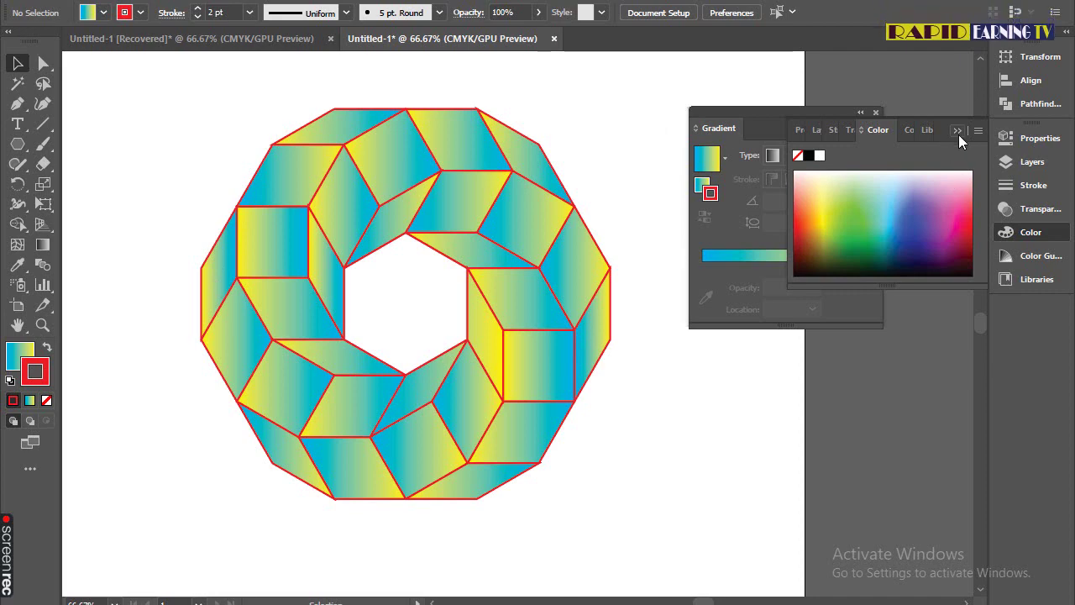
pyautogui.click(861, 136)
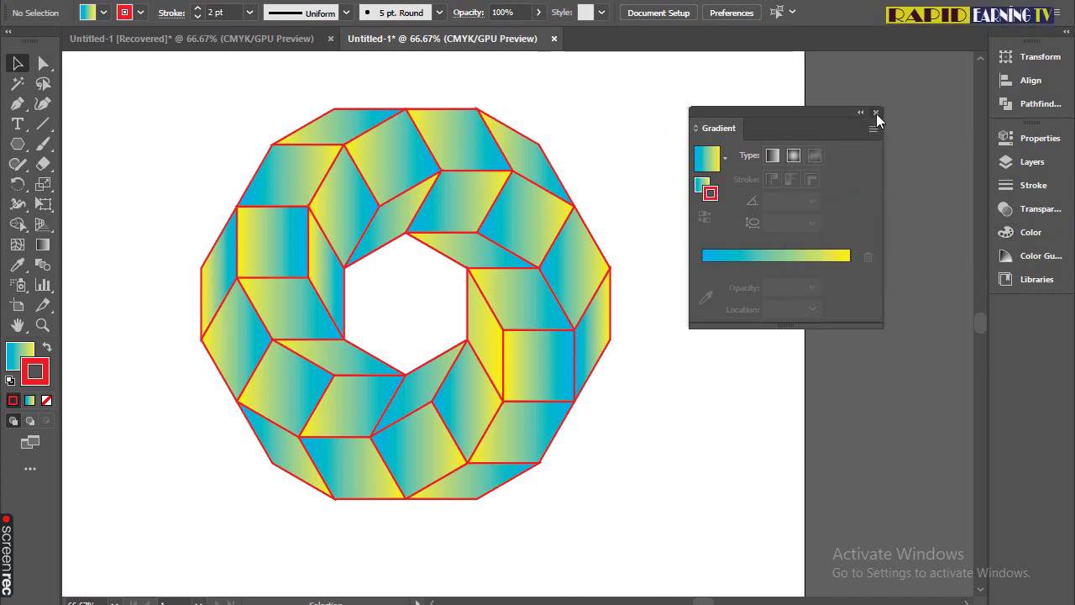
pyautogui.click(875, 112)
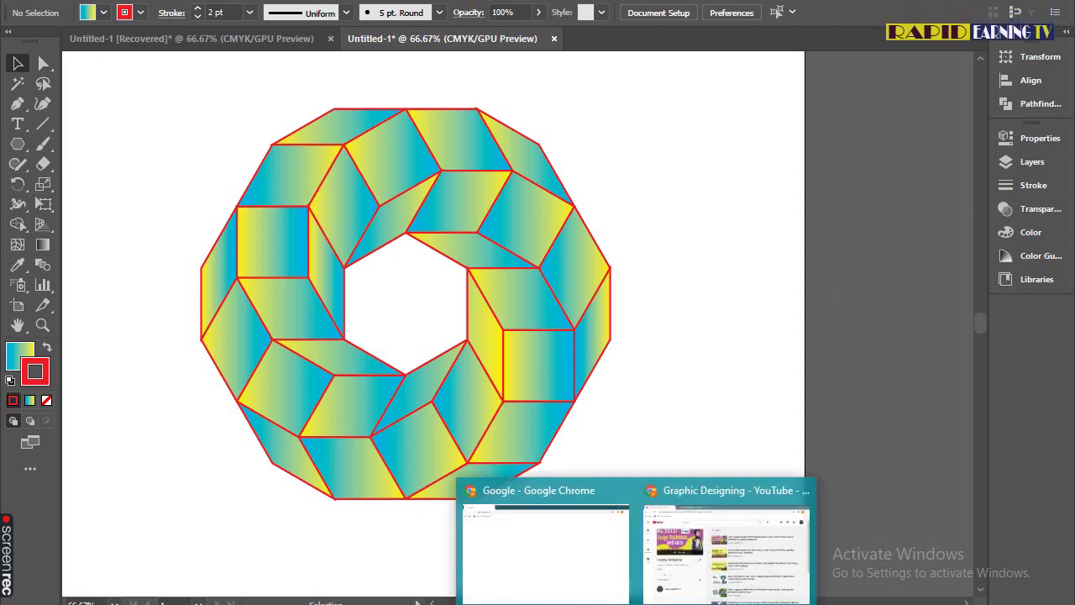
# Switch to Google Chrome, open Fiverr, and search its services for "3d logos".
pyautogui.click(504, 521)
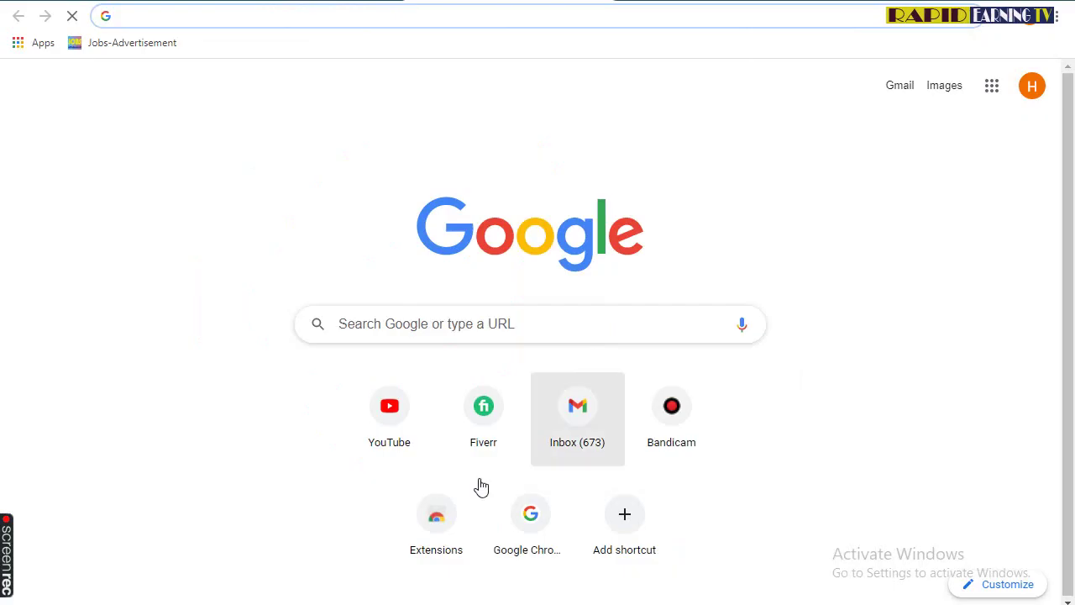
pyautogui.click(483, 412)
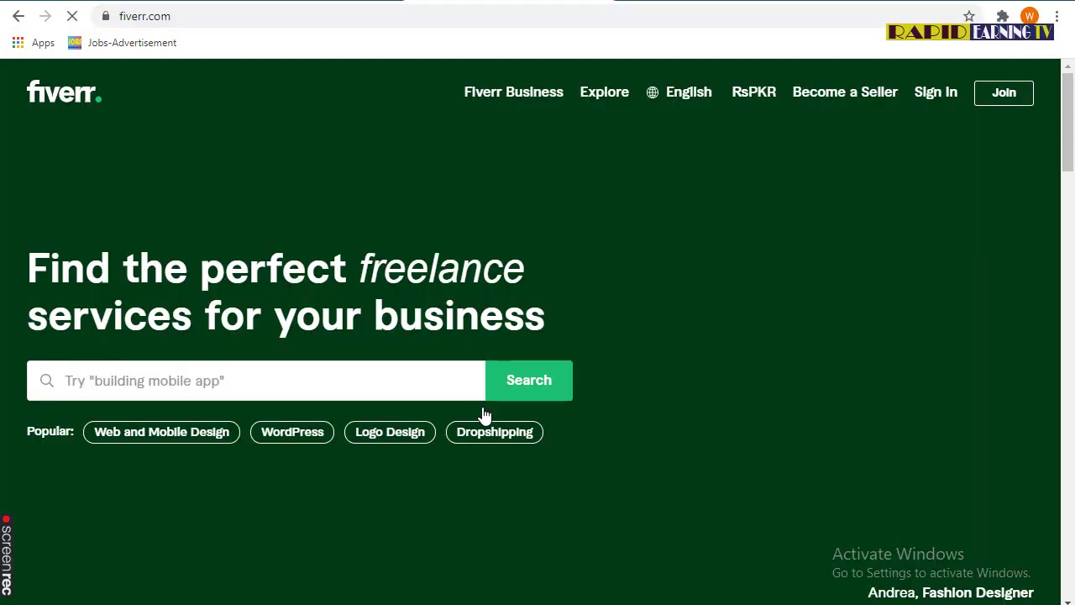
pyautogui.click(438, 373)
pyautogui.write('3d logos')
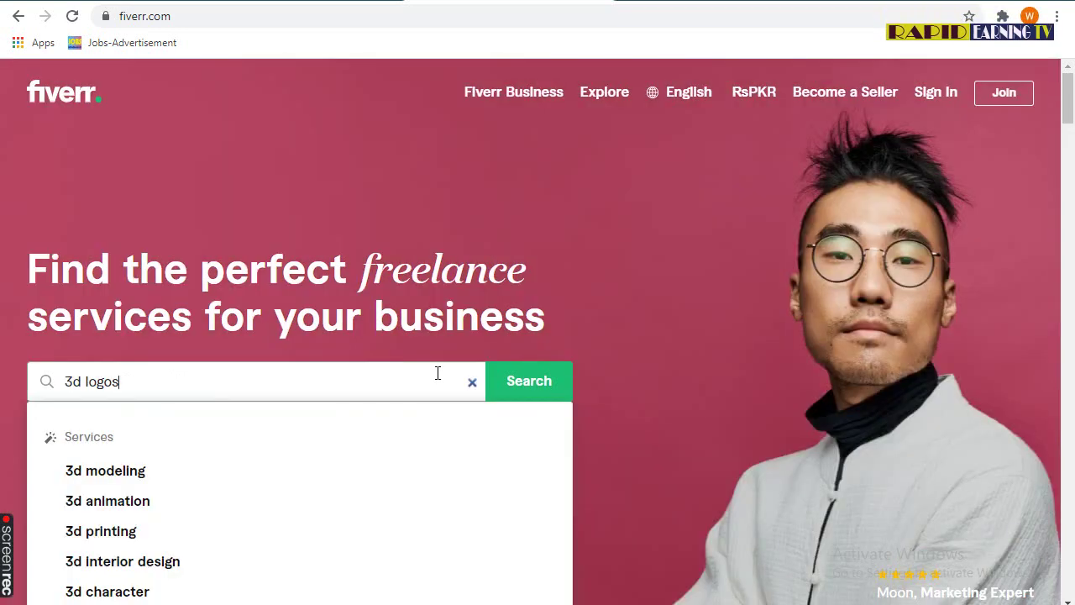
pyautogui.press('Return')
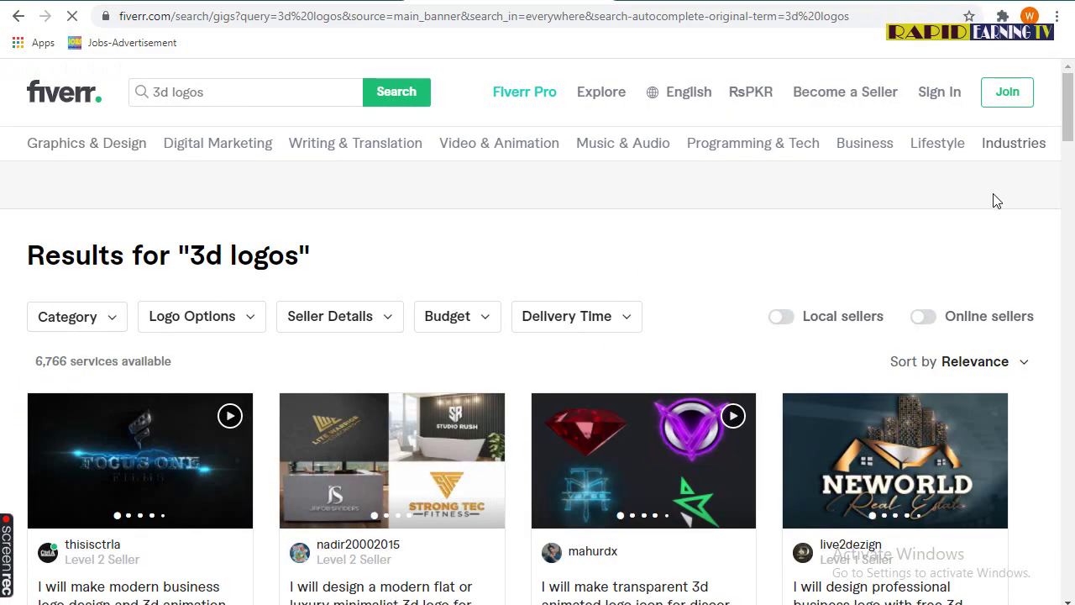
# Open the "I will create 3d logo intro and animation" gig and compare its Basic, Standard and Premium package prices.
pyautogui.scroll(-8, 1071, 126)
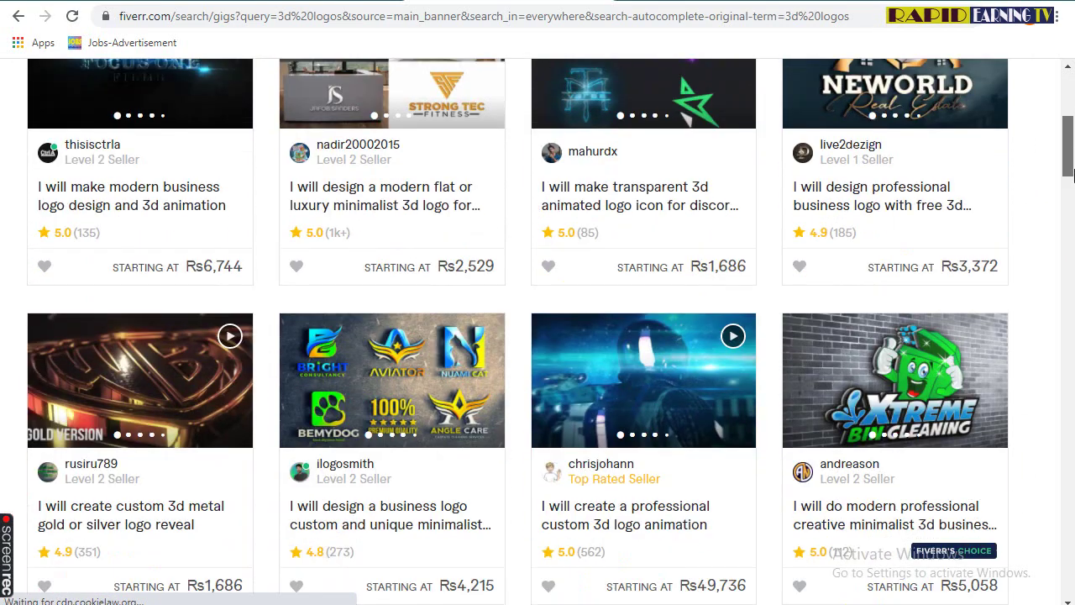
pyautogui.scroll(-2, 840, 252)
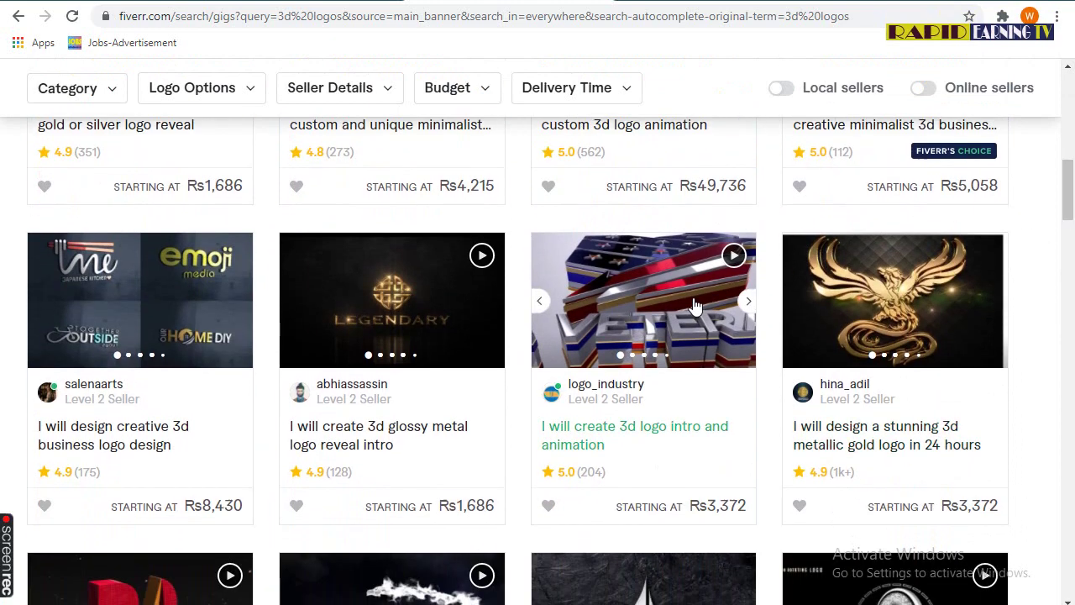
pyautogui.click(694, 306)
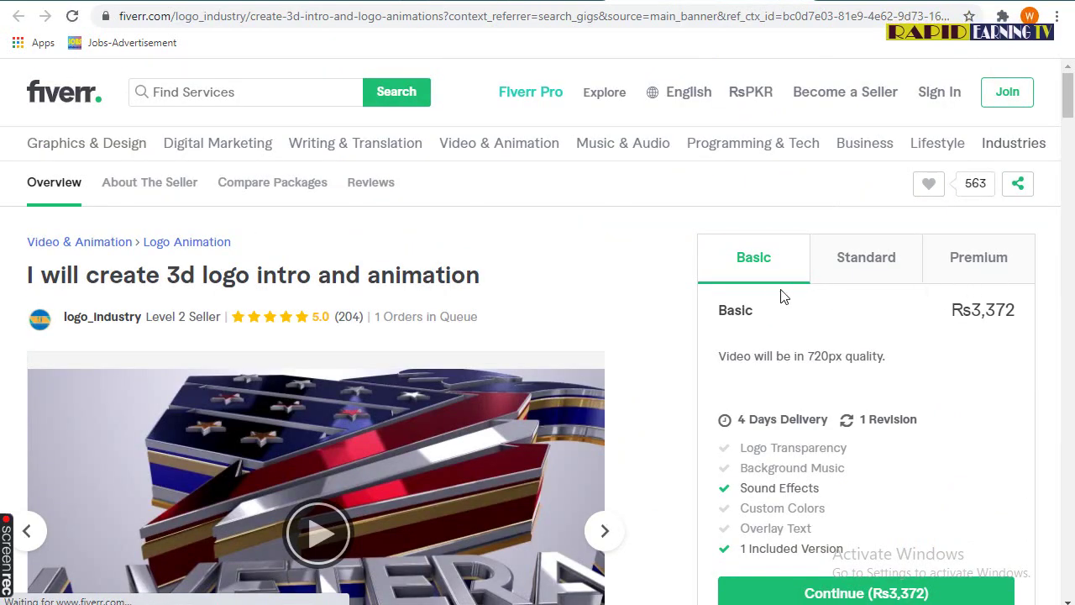
pyautogui.click(885, 271)
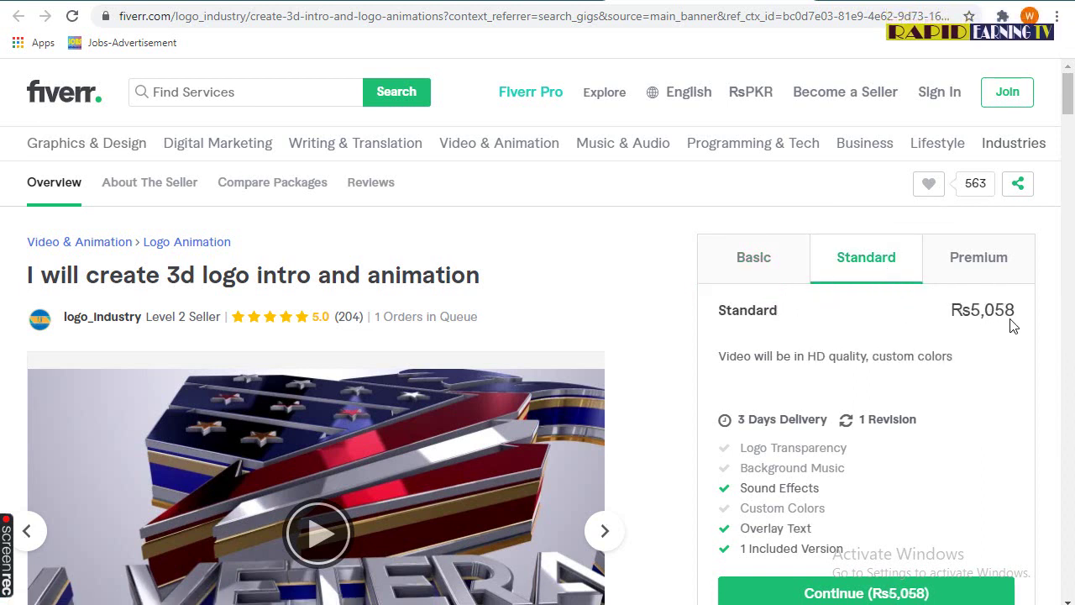
pyautogui.click(981, 273)
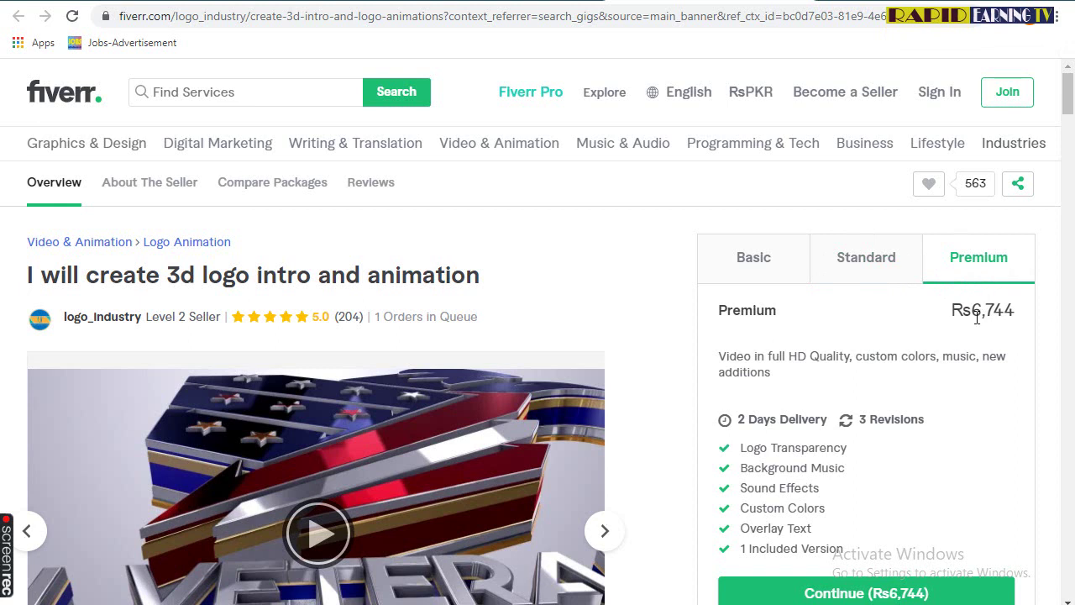
pyautogui.click(731, 260)
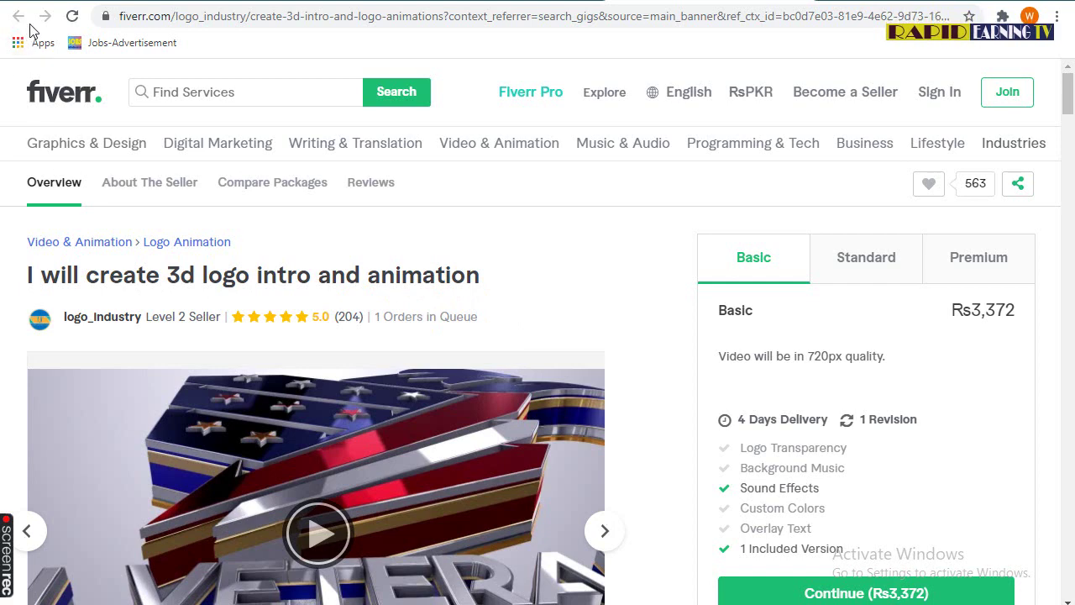
# Return to the "3d logos" search results and open the "I will design creative 3d business logo design" gig.
pyautogui.click(554, 2)
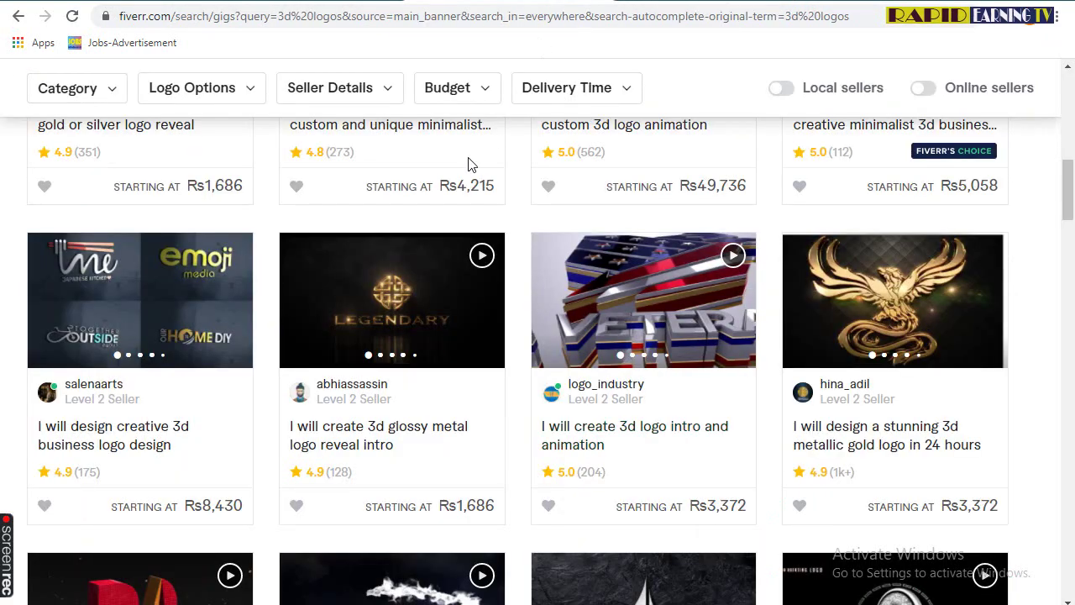
pyautogui.click(138, 310)
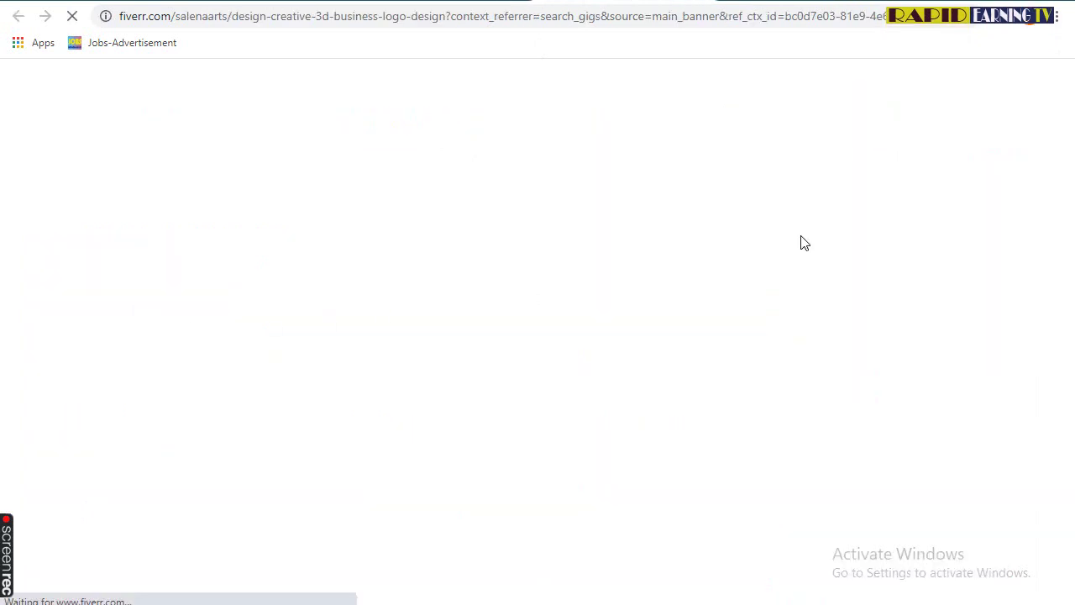